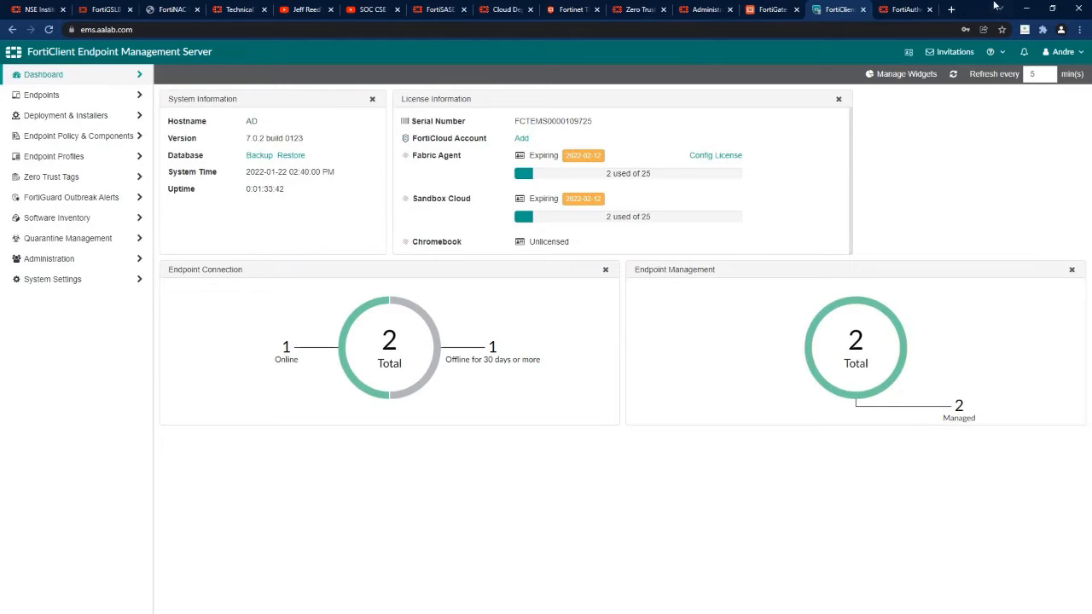
{"action": "left_click", "coordinate": [906, 9]}
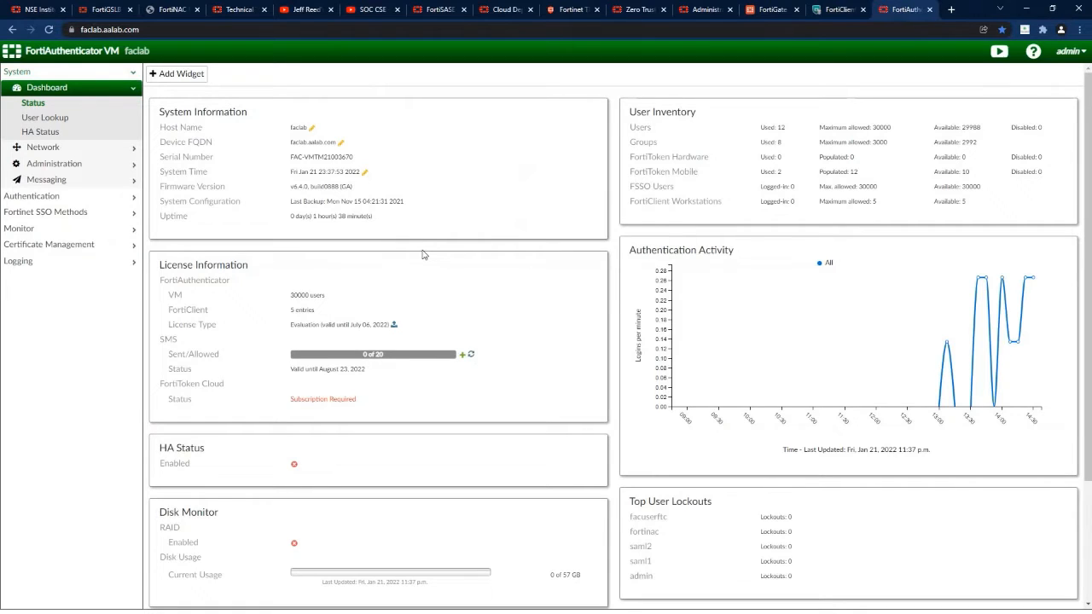
{"action": "left_click", "coordinate": [763, 10]}
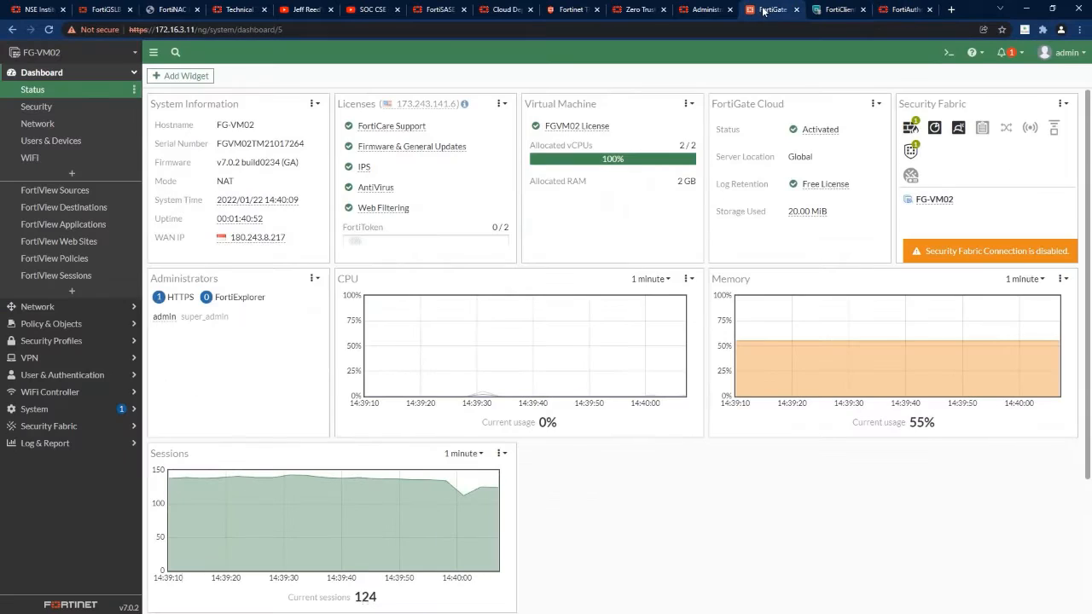
{"action": "left_click", "coordinate": [60, 426]}
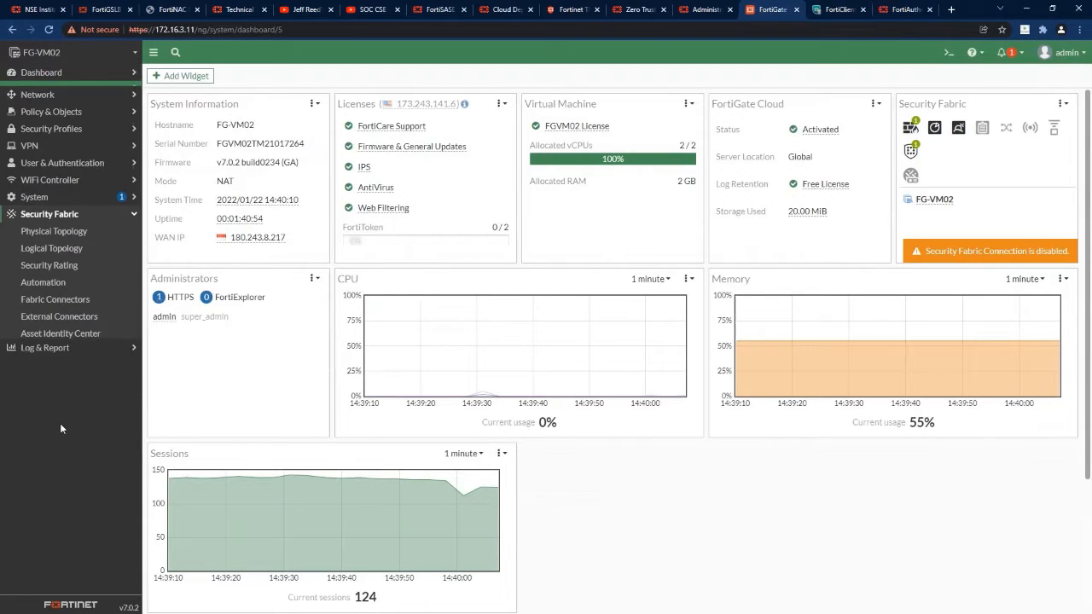
{"action": "left_click", "coordinate": [67, 299]}
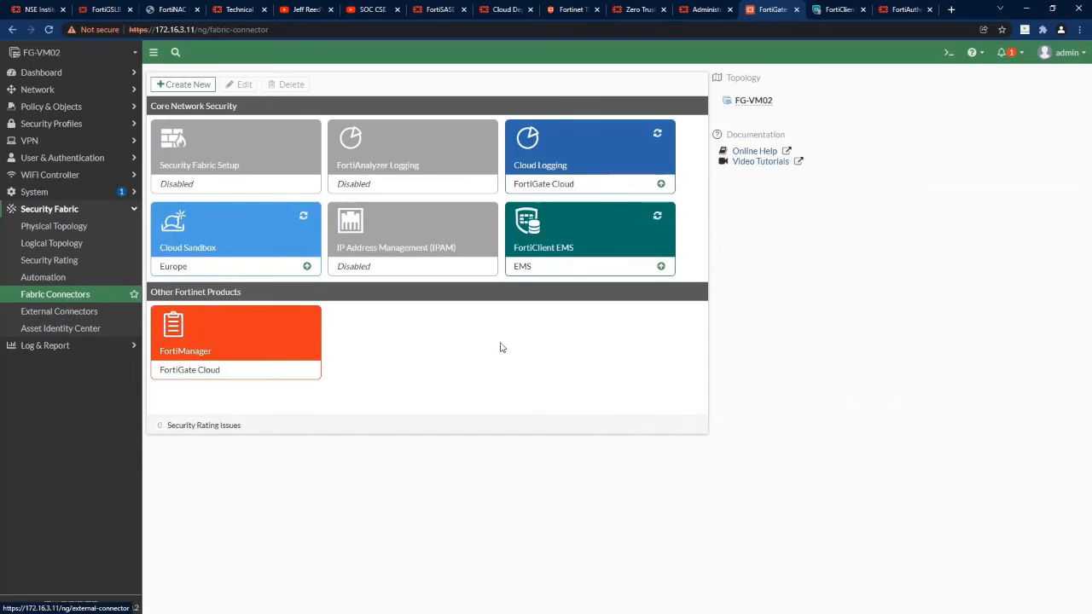
{"action": "left_click", "coordinate": [560, 262]}
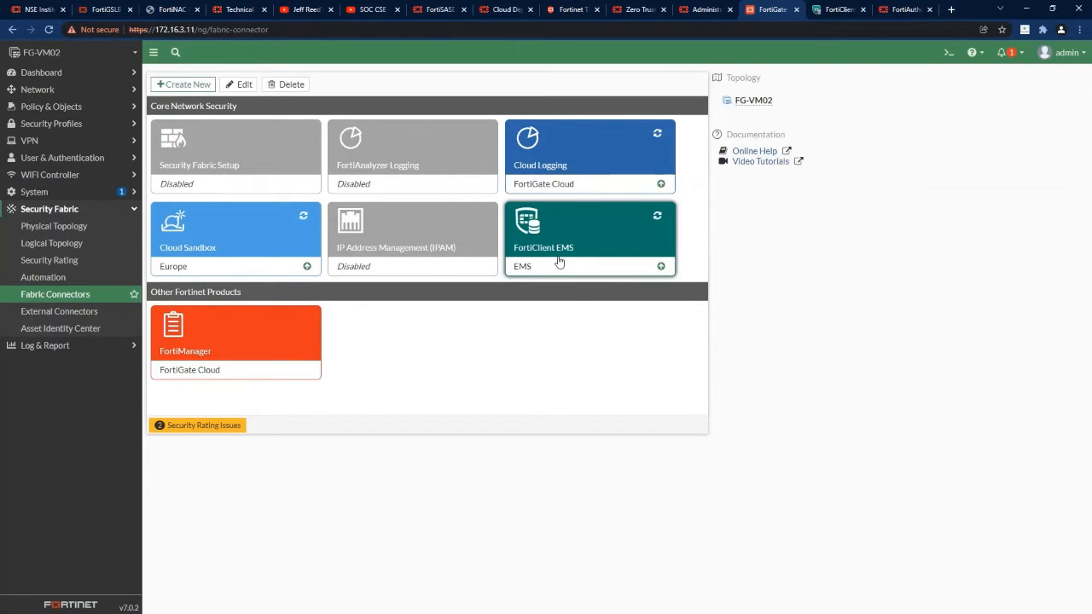
{"action": "double_click", "coordinate": [564, 259]}
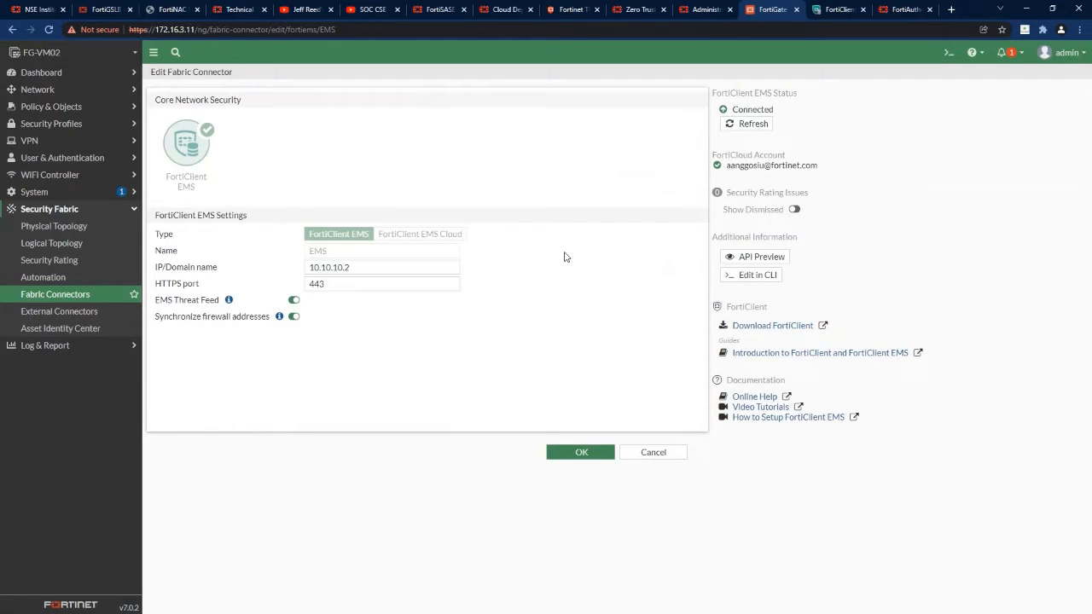
{"action": "left_click_drag", "start_coordinate": [366, 267], "coordinate": [303, 268]}
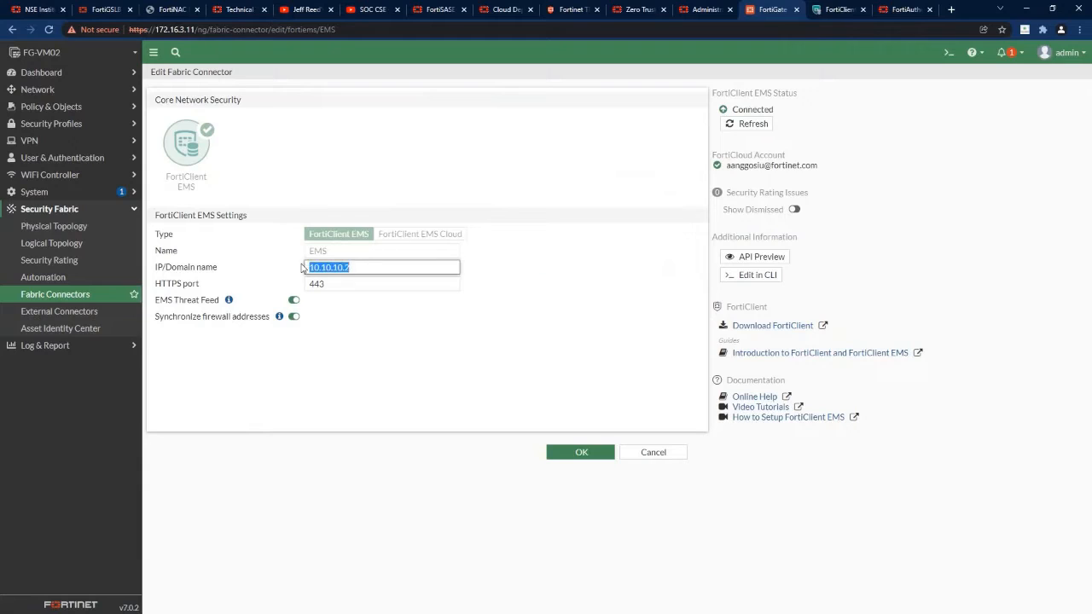
{"action": "double_click", "coordinate": [335, 282]}
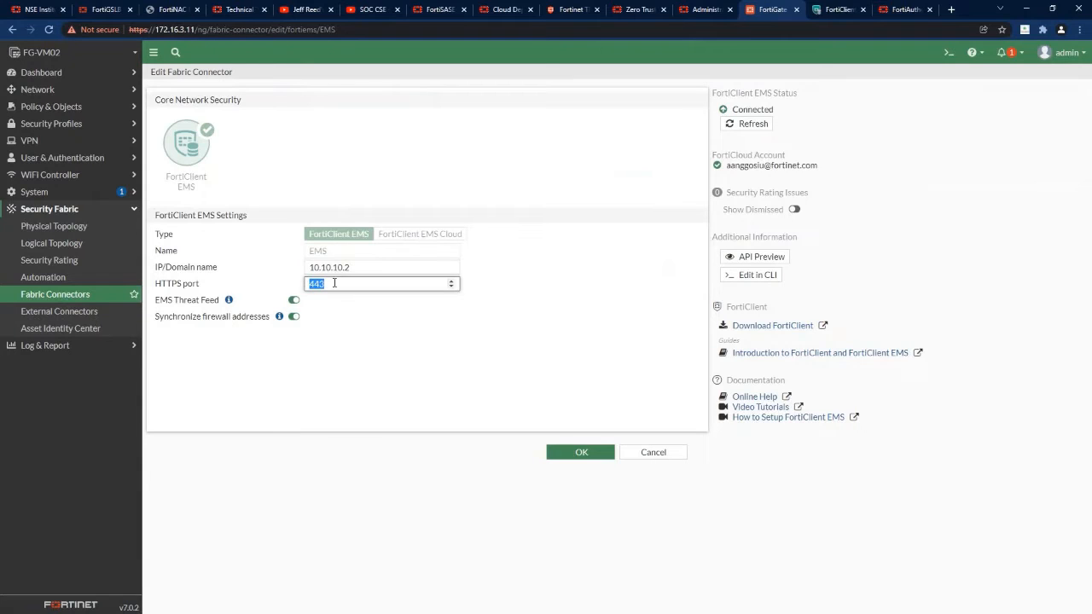
{"action": "left_click", "coordinate": [528, 283]}
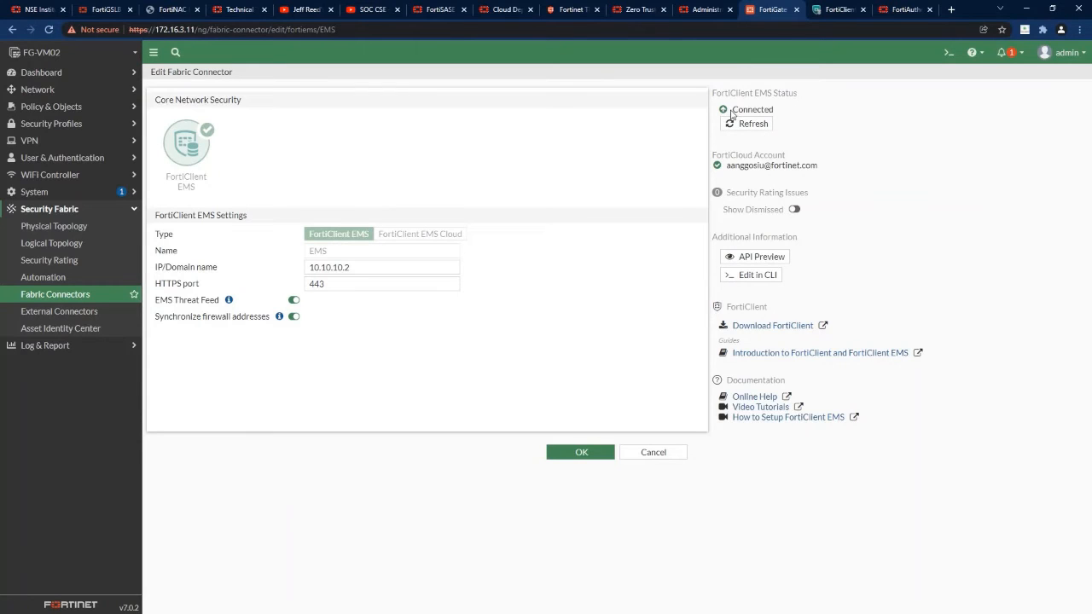
{"action": "left_click", "coordinate": [834, 9]}
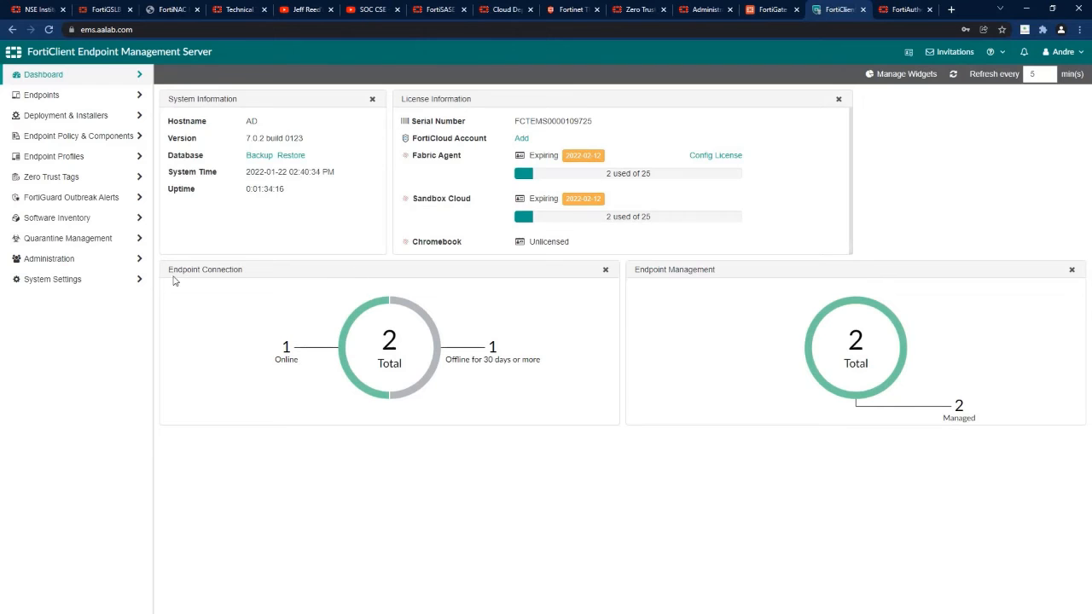
Confirm in EMS Fabric Devices that FortiGate FGVM02TM21017264 is authorized, then return to FortiGate's EMS connector.
{"action": "left_click", "coordinate": [56, 260]}
{"action": "left_click", "coordinate": [64, 343]}
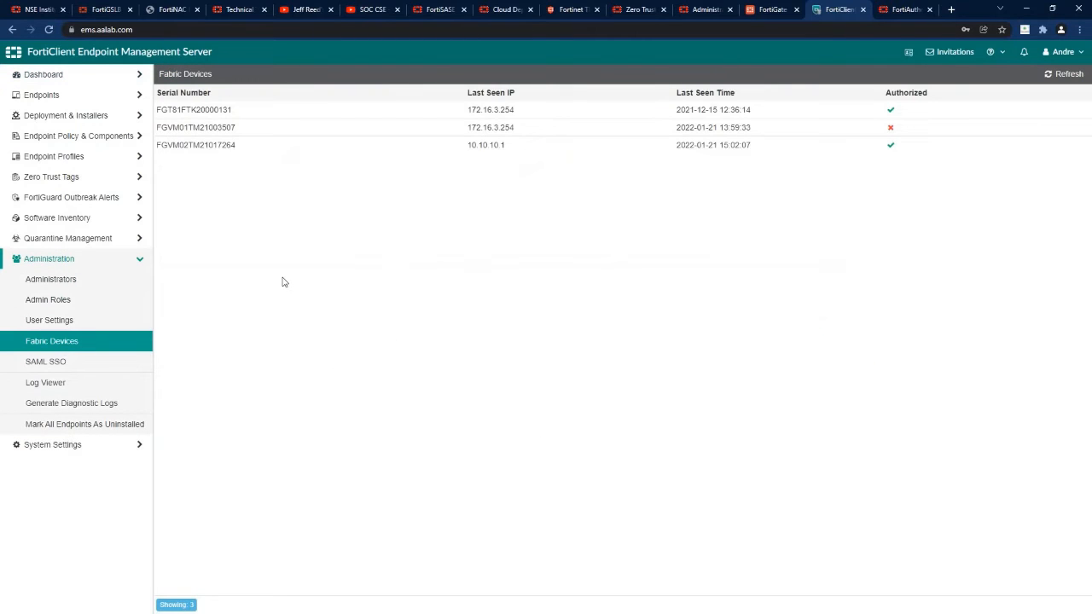
{"action": "left_click", "coordinate": [226, 147]}
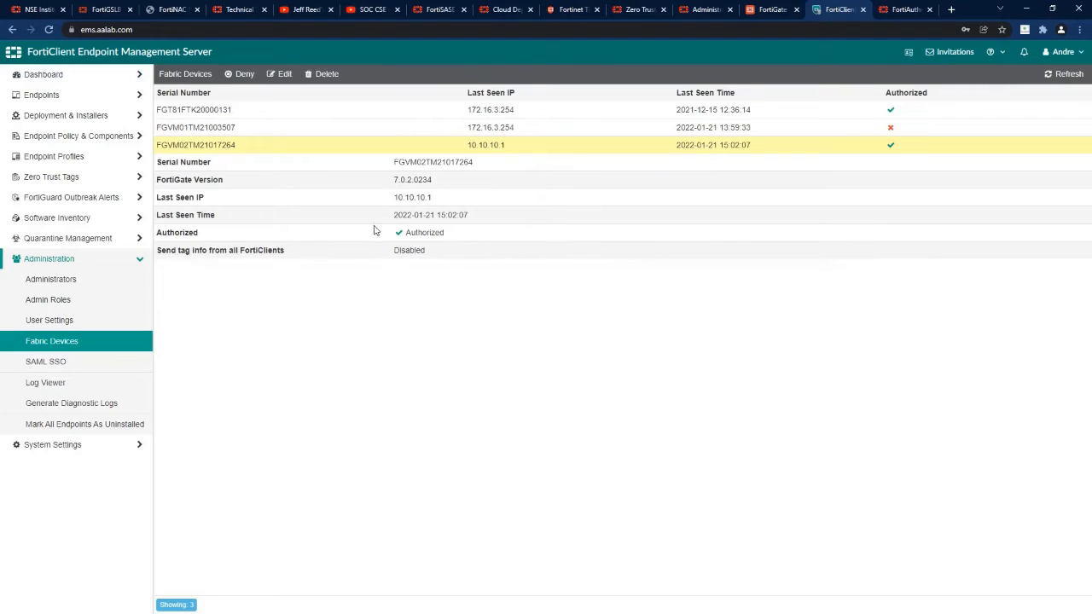
{"action": "left_click_drag", "start_coordinate": [394, 239], "coordinate": [442, 233]}
{"action": "left_click", "coordinate": [771, 9]}
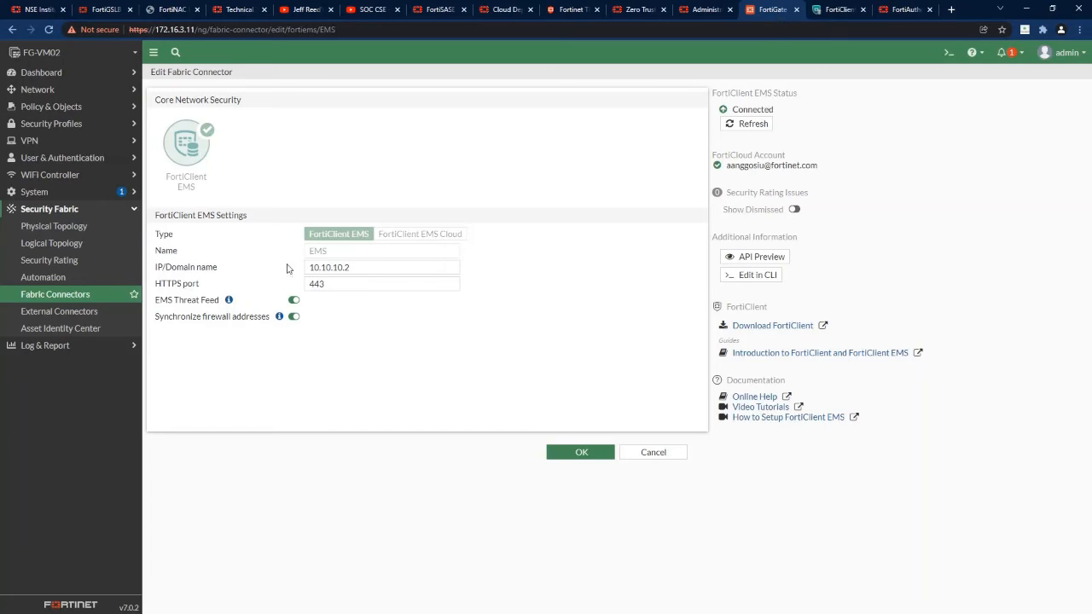
Review the FGSP single sign-on entry (IdP faclab.aalab.com, prefix ztna) without saving, then go to FortiAuthenticator.
{"action": "left_click", "coordinate": [51, 158]}
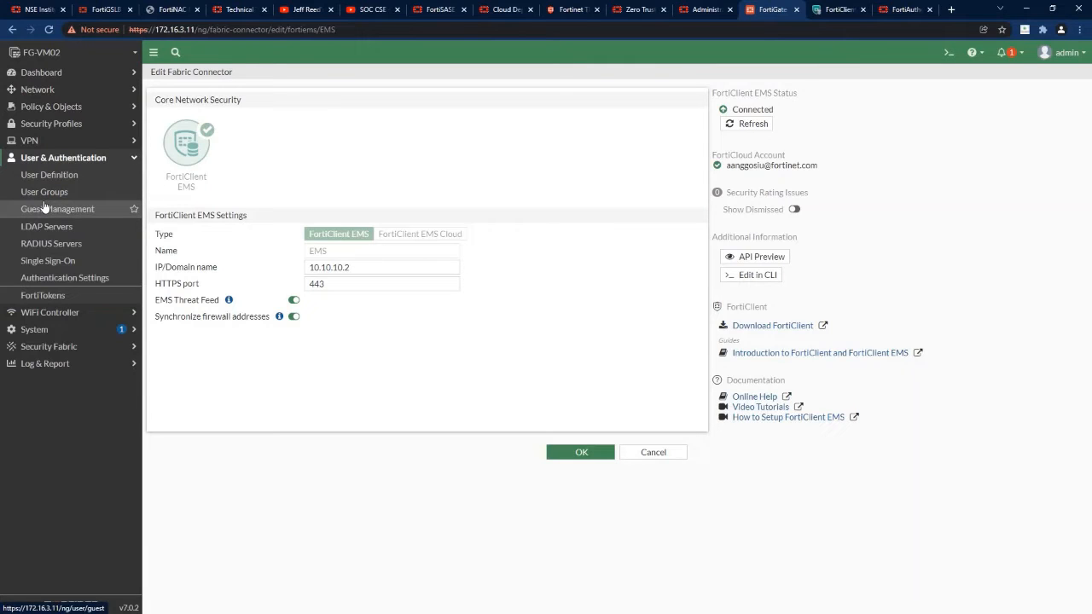
{"action": "left_click", "coordinate": [61, 260]}
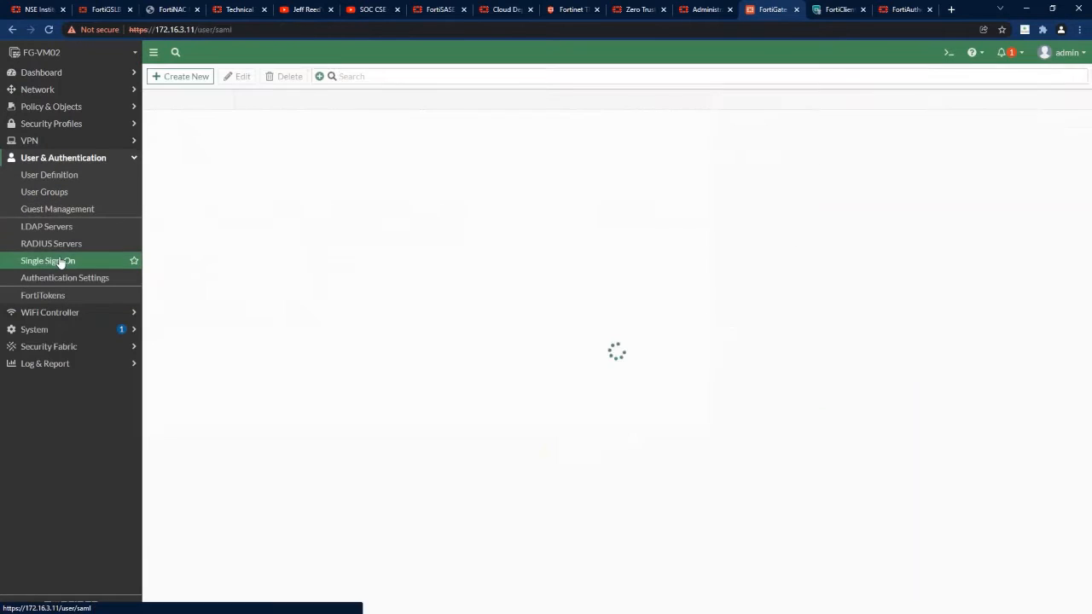
{"action": "left_click", "coordinate": [210, 122]}
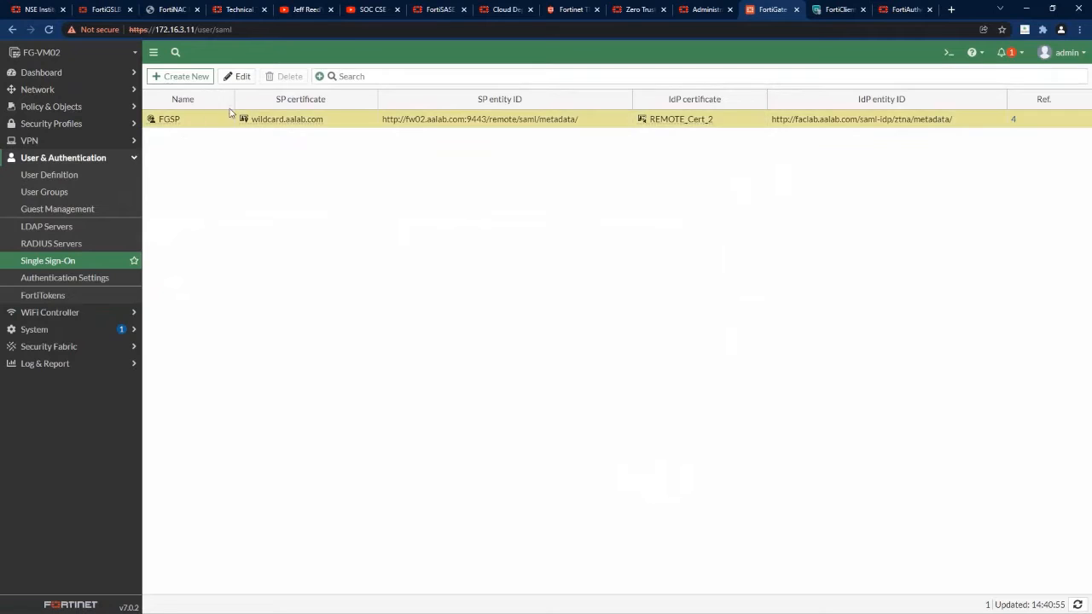
{"action": "left_click", "coordinate": [242, 76]}
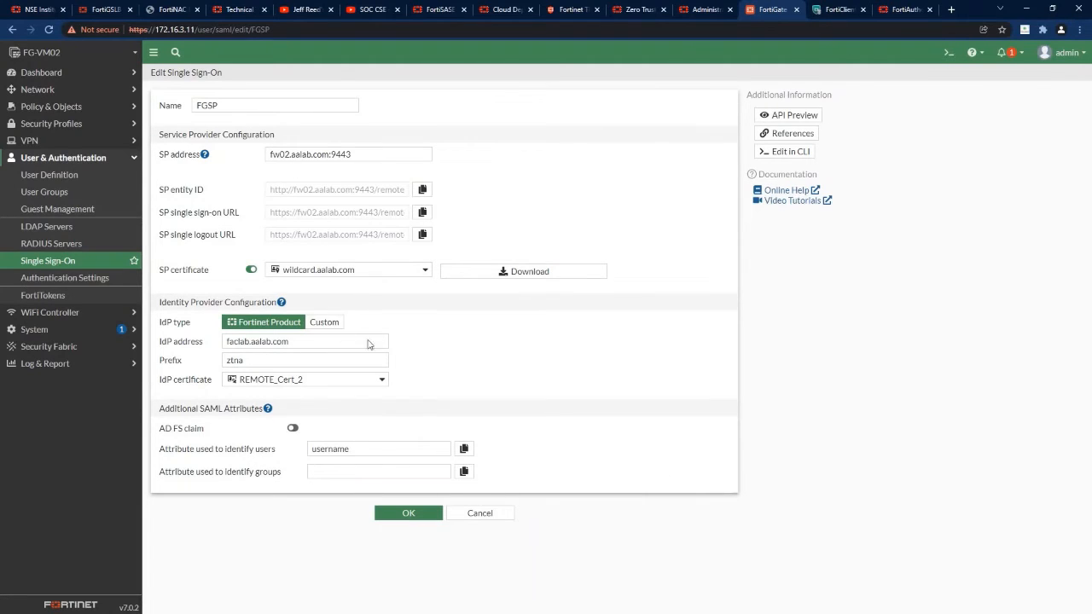
{"action": "left_click", "coordinate": [499, 515]}
{"action": "left_click", "coordinate": [896, 15]}
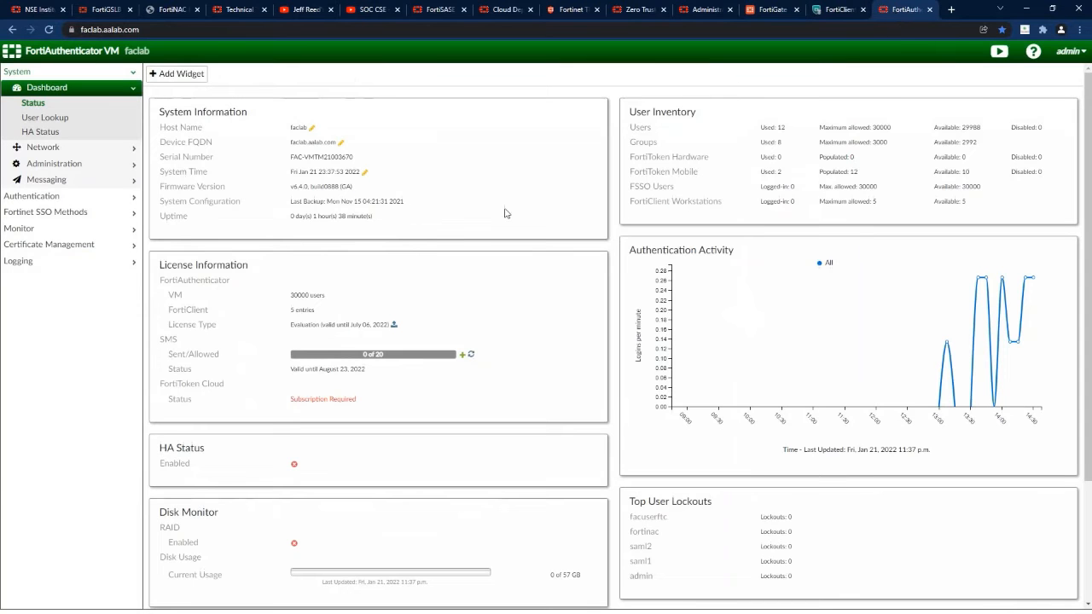
Review FortiAuthenticator's SAML IdP general settings and the FGSP service provider's assertion attributes.
{"action": "left_click", "coordinate": [46, 201]}
{"action": "left_click", "coordinate": [51, 255]}
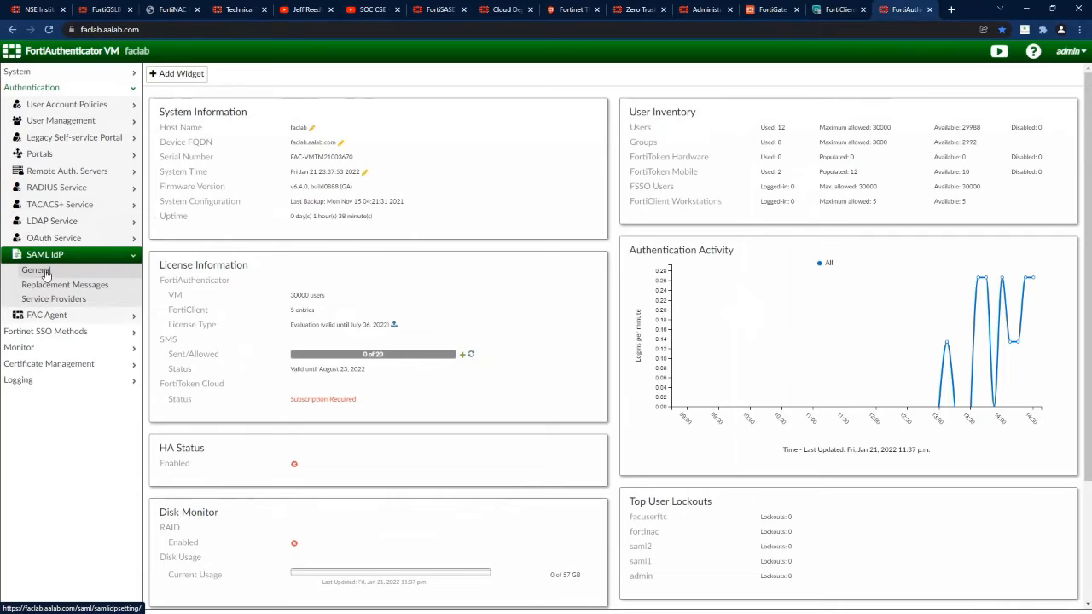
{"action": "left_click", "coordinate": [45, 272]}
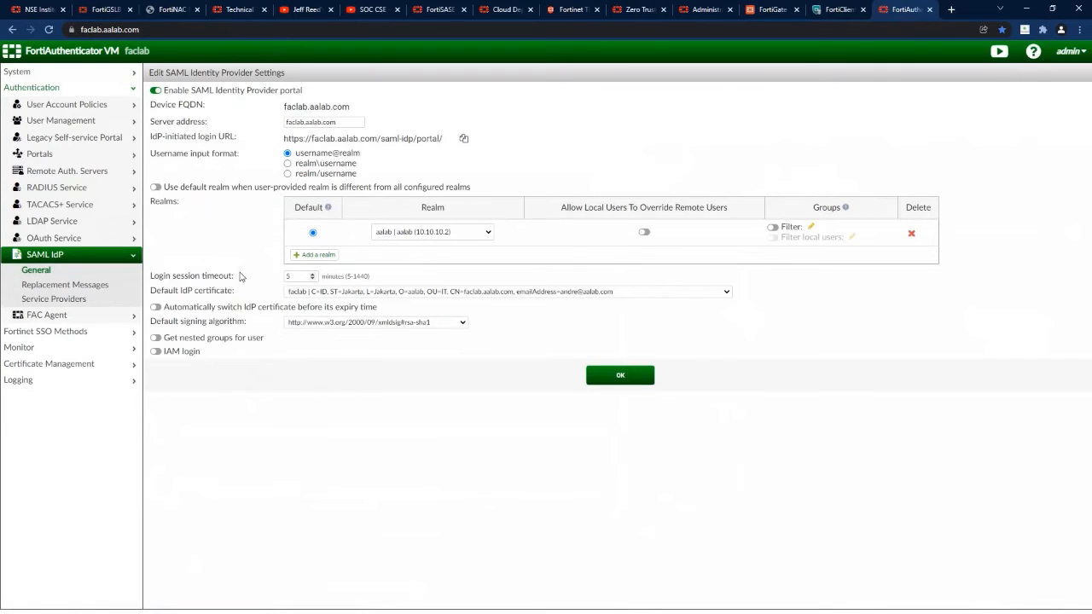
{"action": "left_click", "coordinate": [53, 299]}
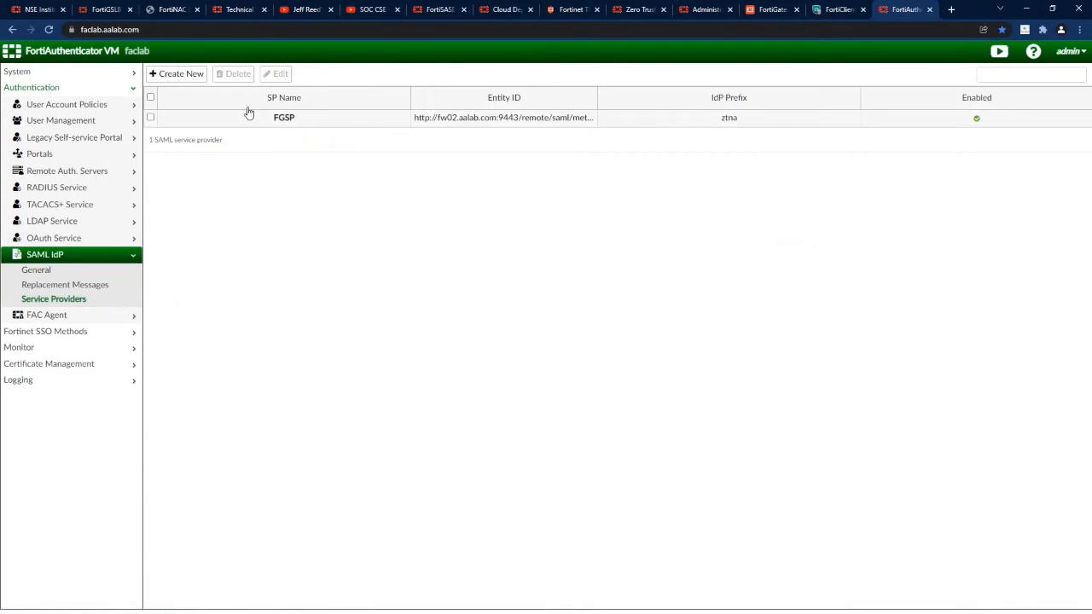
{"action": "left_click", "coordinate": [287, 122]}
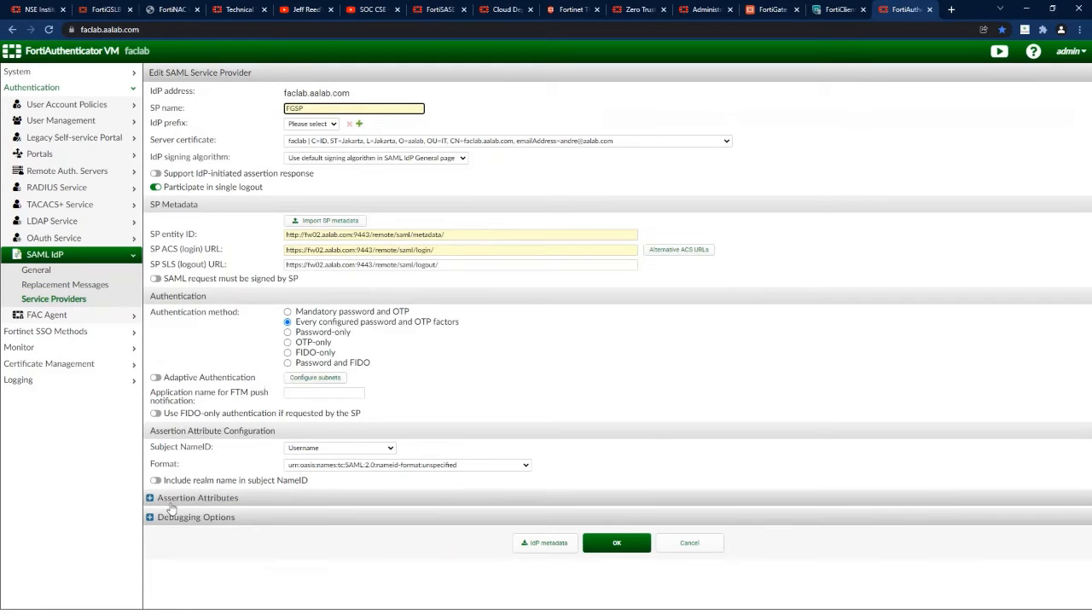
{"action": "left_click", "coordinate": [150, 498]}
{"action": "scroll", "coordinate": [323, 490], "scroll_direction": "down", "scroll_amount": 1}
{"action": "scroll", "coordinate": [323, 490], "scroll_direction": "up", "scroll_amount": 1}
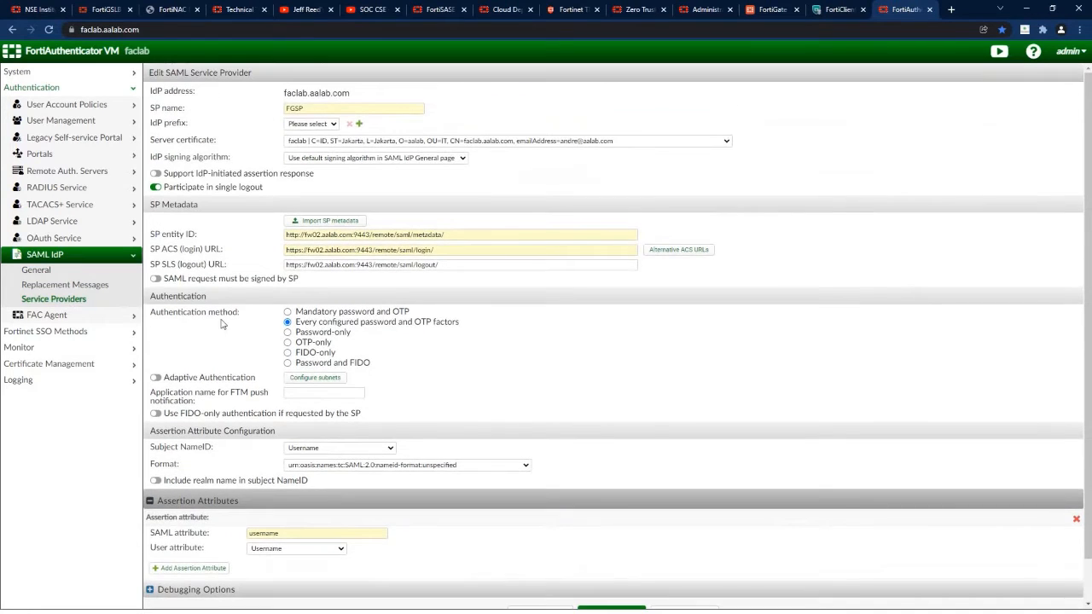
Review the aalab LDAP remote server and the remote LDAP users on it.
{"action": "left_click", "coordinate": [75, 173]}
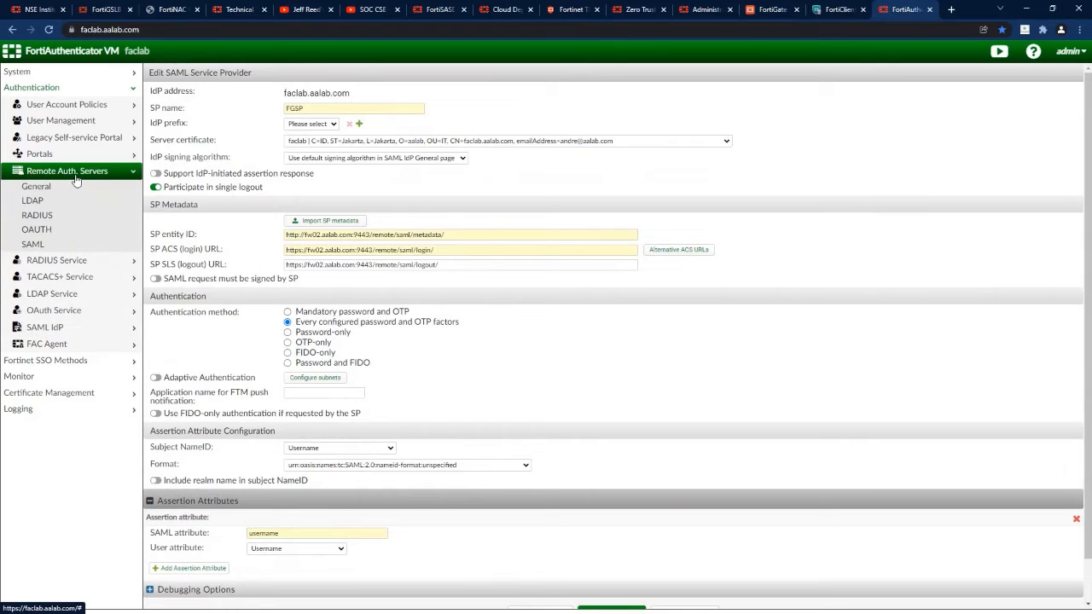
{"action": "left_click", "coordinate": [33, 200]}
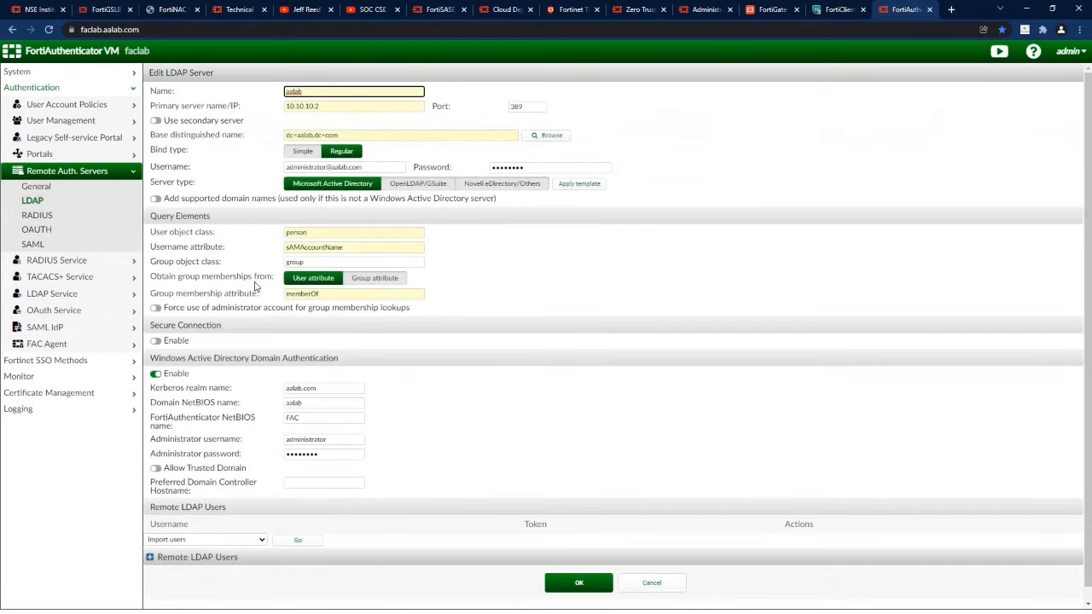
{"action": "left_click", "coordinate": [152, 559]}
{"action": "scroll", "coordinate": [273, 456], "scroll_direction": "down", "scroll_amount": 2}
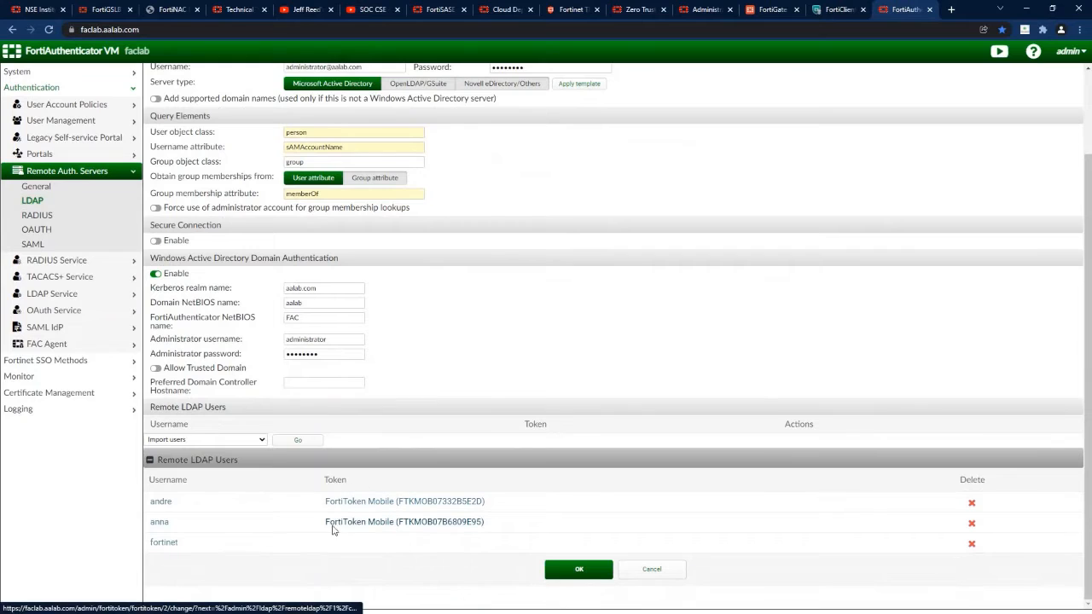
Check a remote user's OTP and role settings without saving, then go back to EMS.
{"action": "left_click", "coordinate": [59, 120]}
{"action": "left_click", "coordinate": [50, 152]}
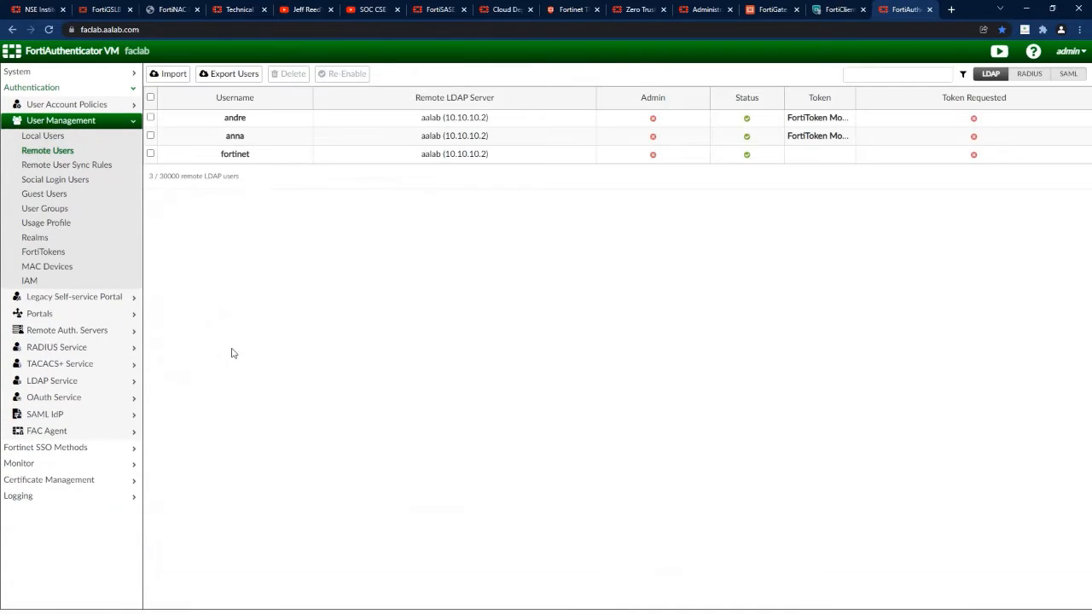
{"action": "left_click", "coordinate": [239, 117]}
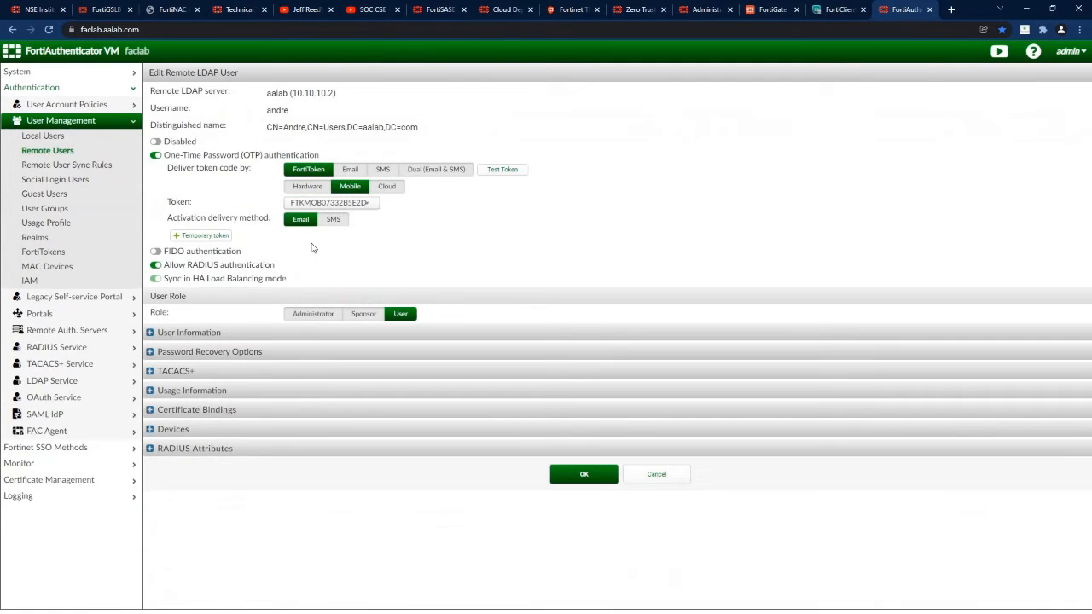
{"action": "left_click", "coordinate": [662, 474]}
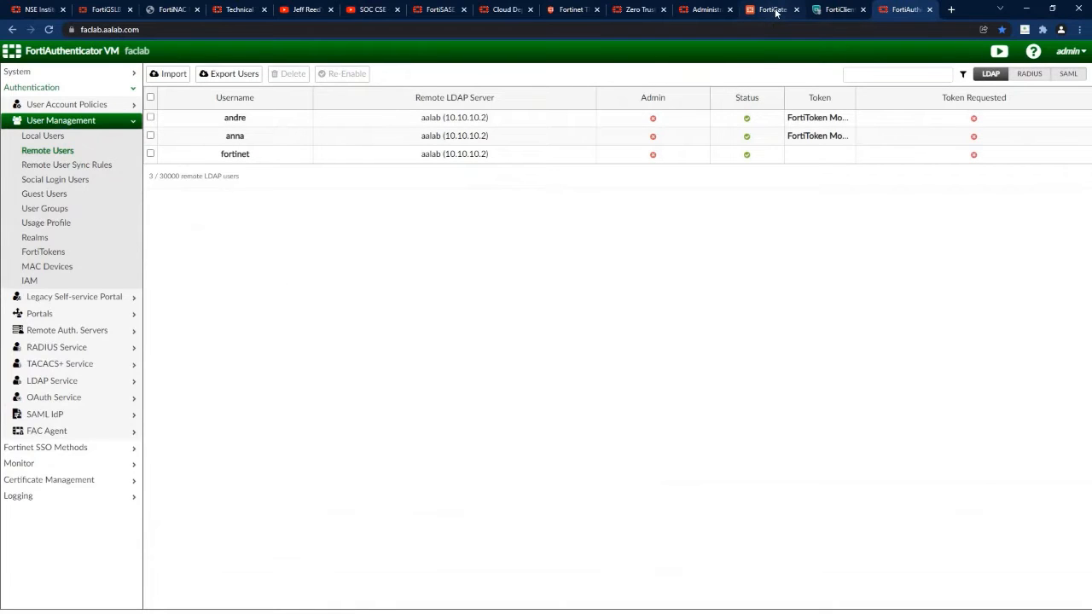
{"action": "left_click", "coordinate": [831, 9]}
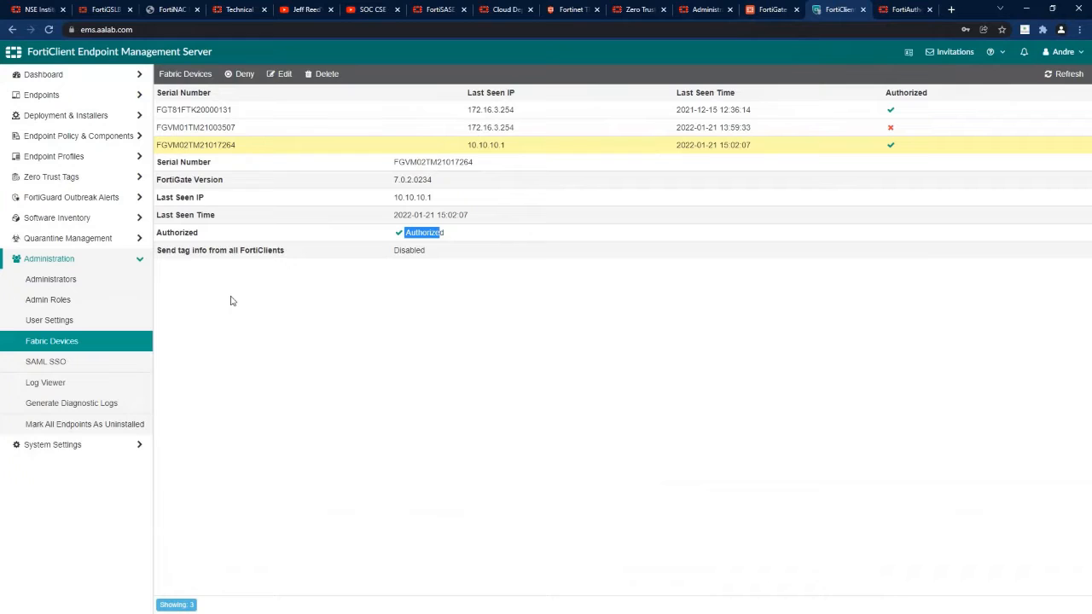
Check Windows-Profile's system settings for Use ZTNA enabled, then switch the profile editor to Advanced.
{"action": "left_click", "coordinate": [55, 159]}
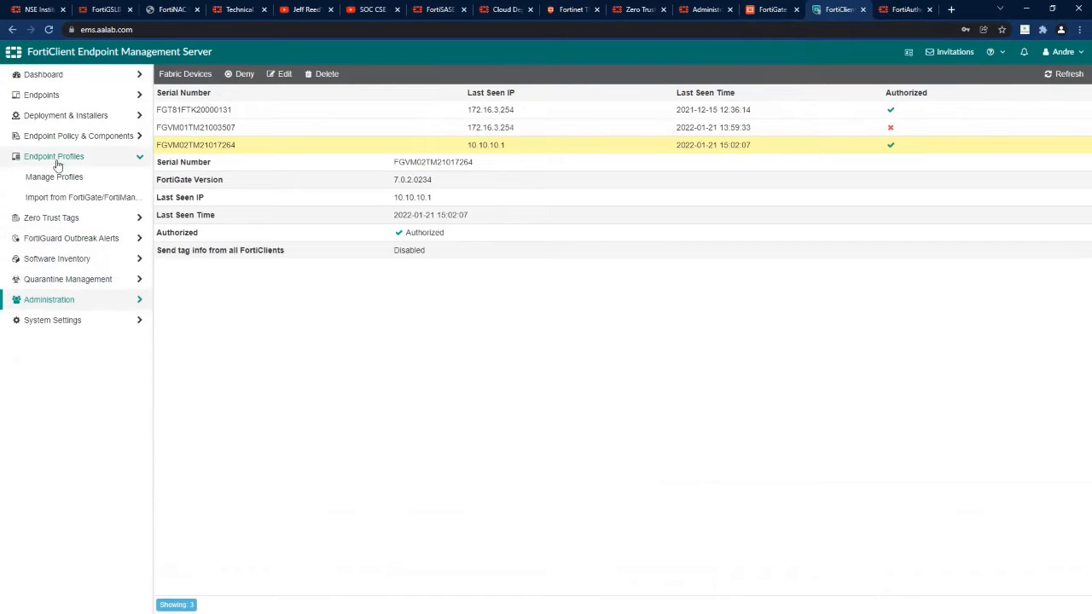
{"action": "left_click", "coordinate": [54, 176]}
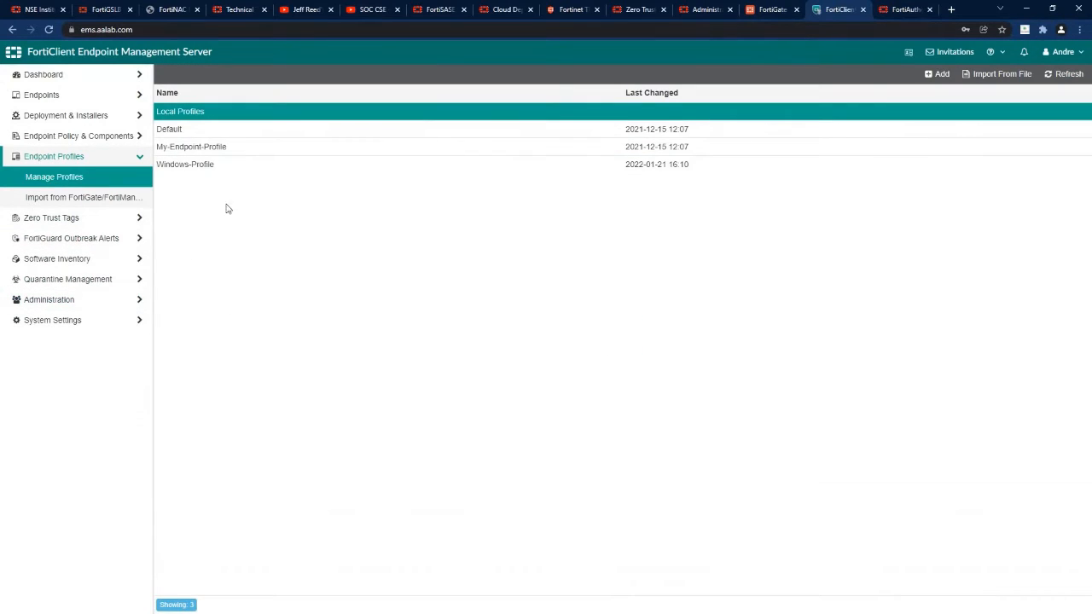
{"action": "left_click", "coordinate": [207, 166]}
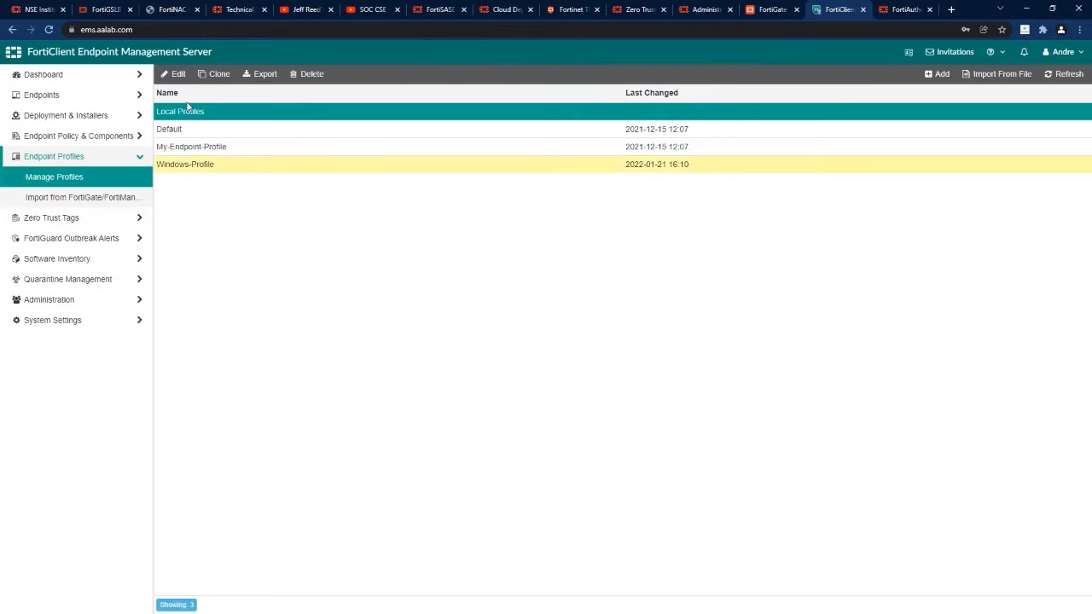
{"action": "left_click", "coordinate": [175, 74]}
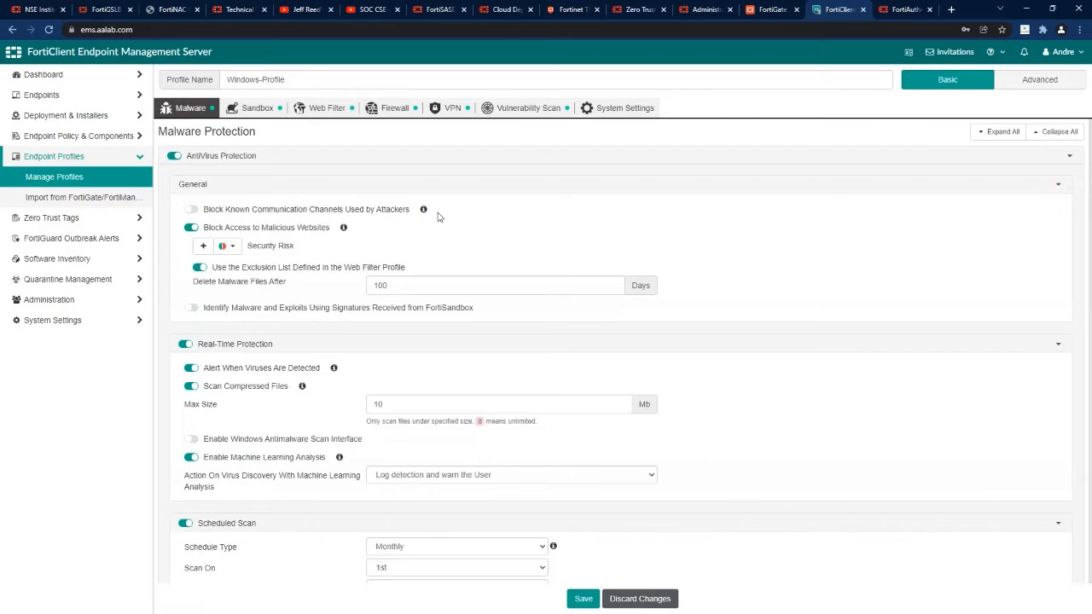
{"action": "left_click", "coordinate": [524, 110]}
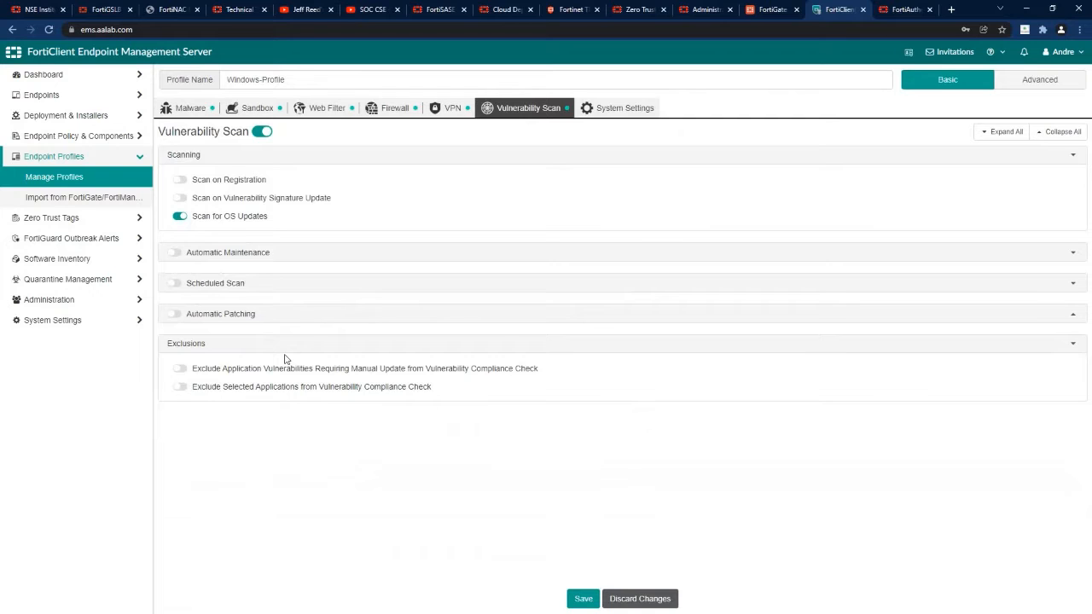
{"action": "left_click", "coordinate": [623, 111]}
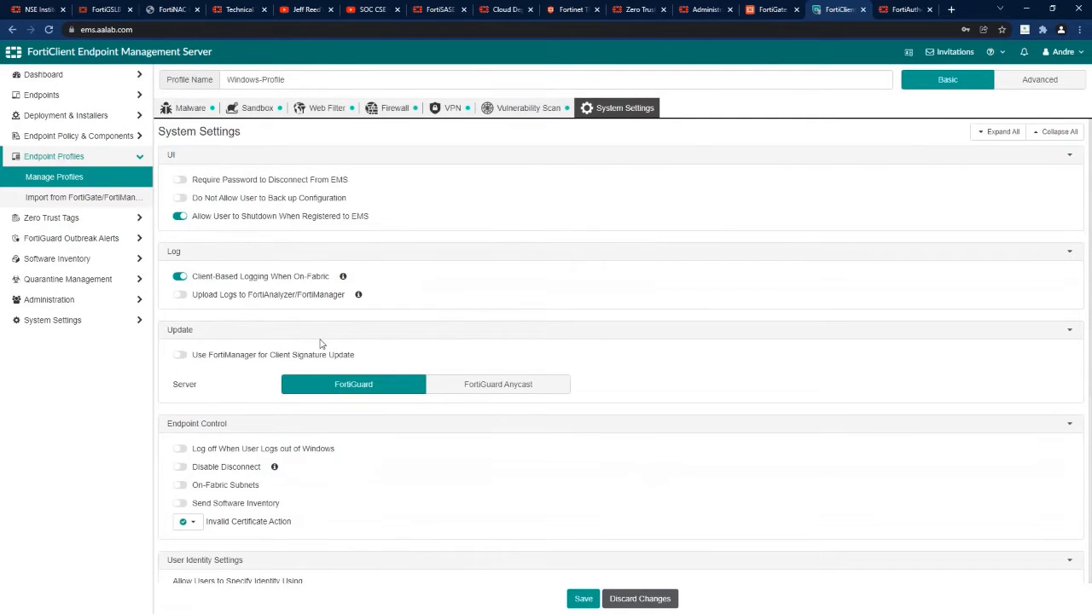
{"action": "scroll", "coordinate": [320, 343], "scroll_direction": "down", "scroll_amount": 4}
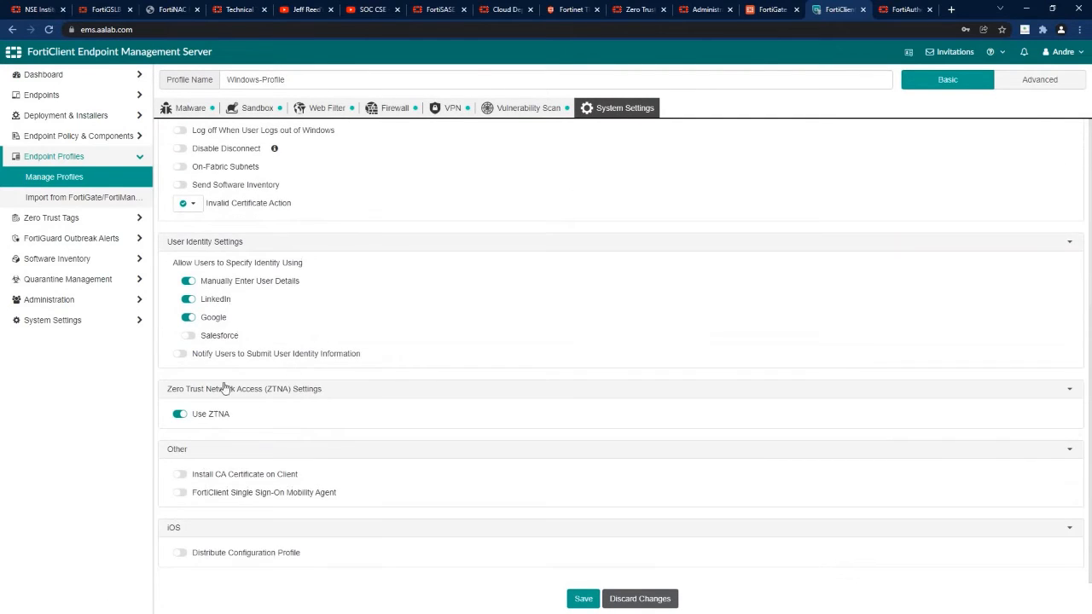
{"action": "left_click", "coordinate": [1036, 81]}
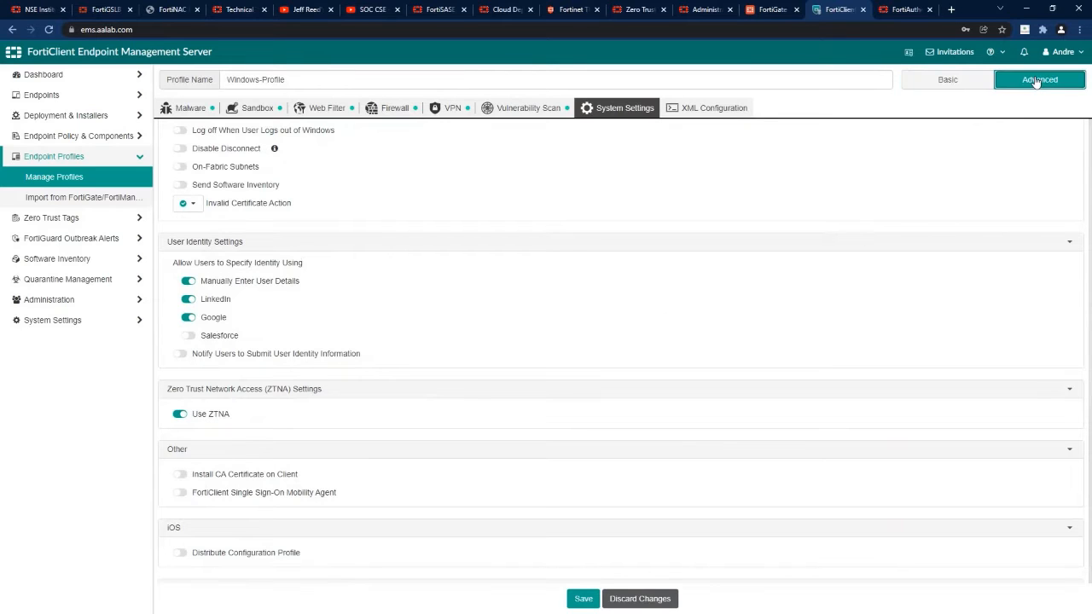
Inspect the Windows-Profile XML <ztna> block, noting the RDP and SSH rules, then return to profiles.
{"action": "left_click", "coordinate": [703, 111]}
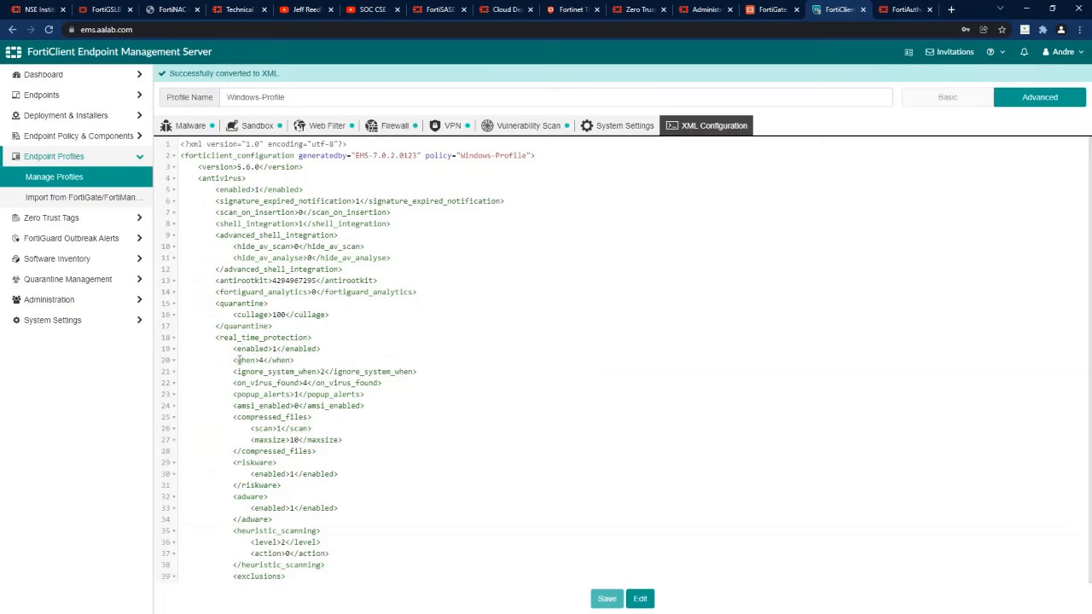
{"action": "scroll", "coordinate": [254, 375], "scroll_direction": "down", "scroll_amount": 15}
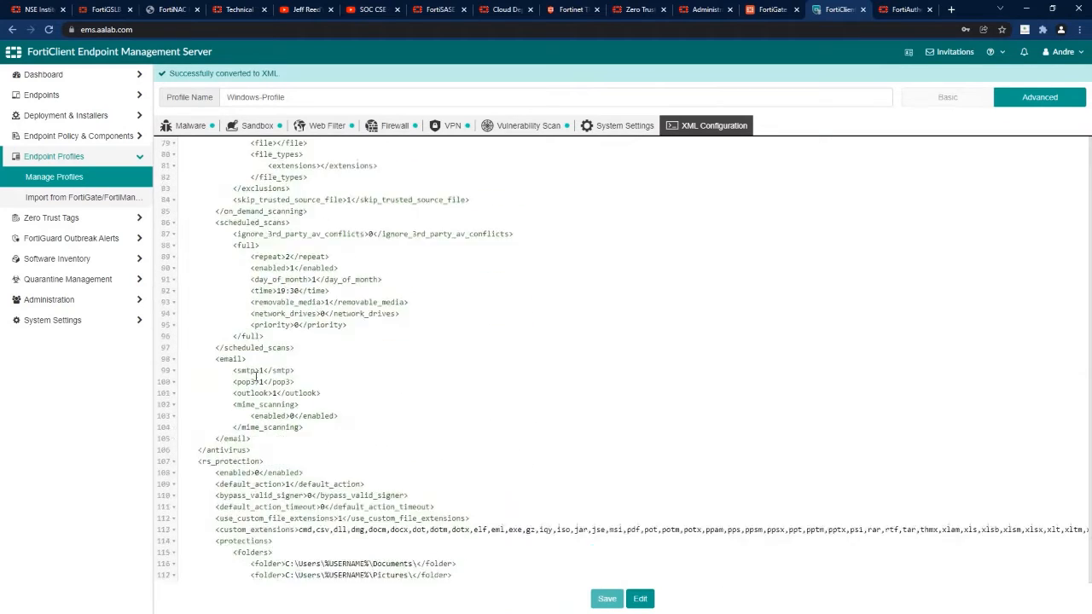
{"action": "scroll", "coordinate": [254, 375], "scroll_direction": "down", "scroll_amount": 15}
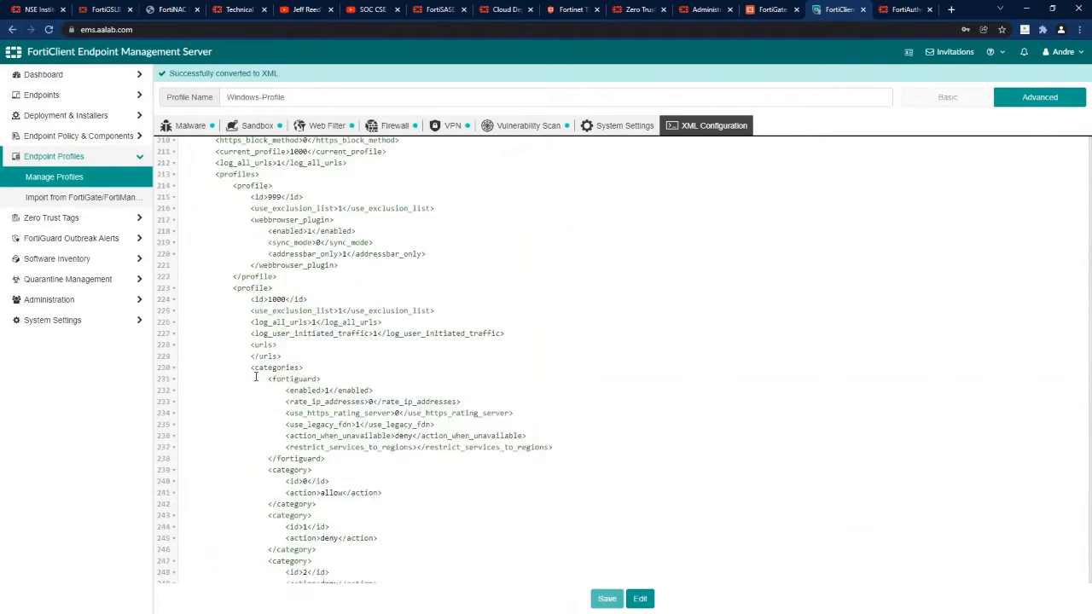
{"action": "scroll", "coordinate": [255, 376], "scroll_direction": "down", "scroll_amount": 20}
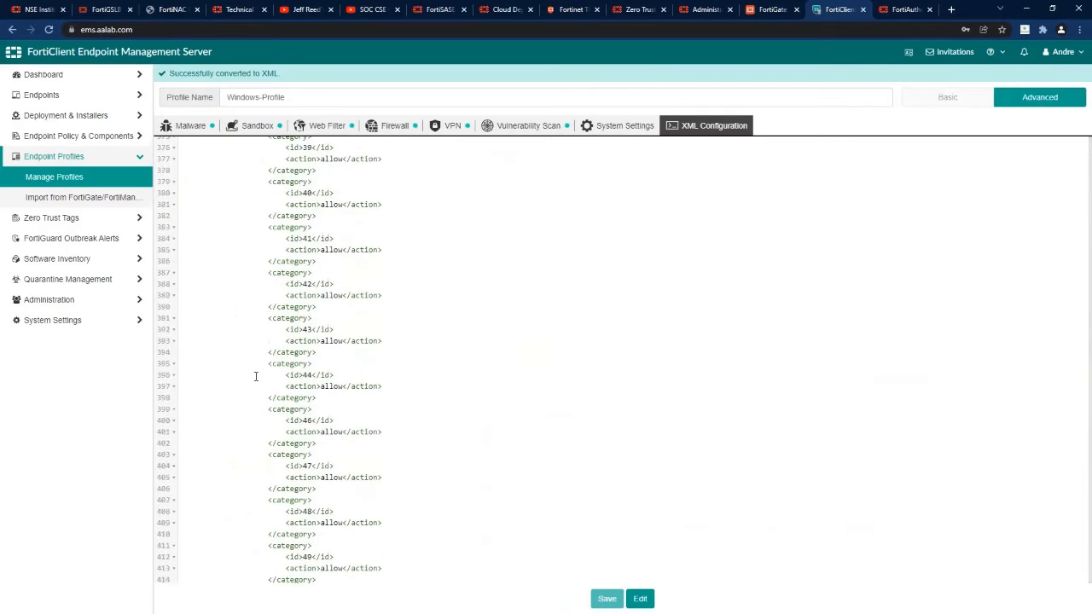
{"action": "scroll", "coordinate": [255, 376], "scroll_direction": "down", "scroll_amount": 20}
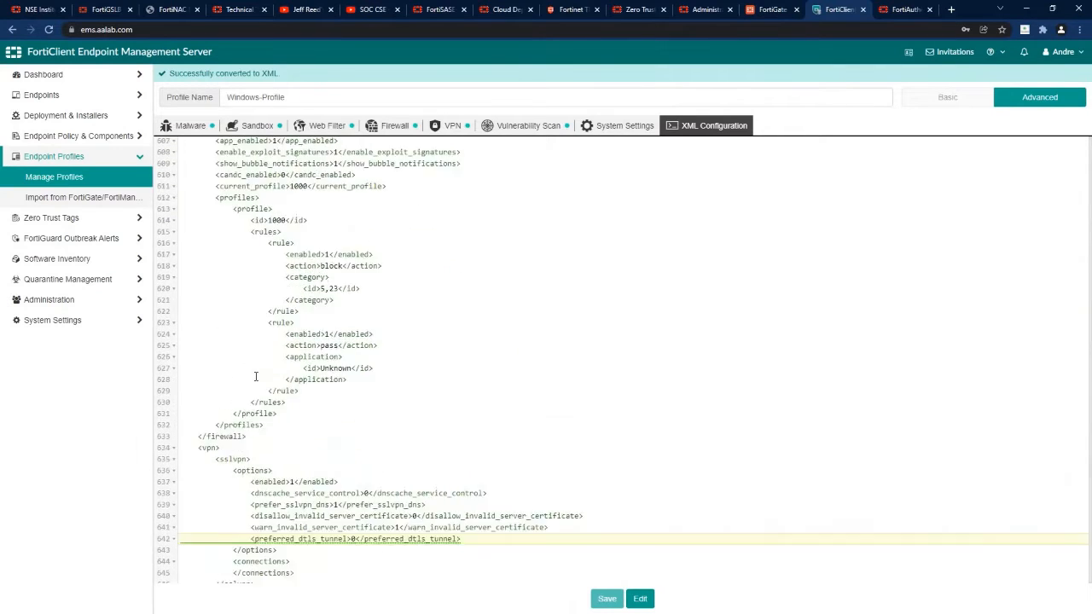
{"action": "scroll", "coordinate": [255, 376], "scroll_direction": "down", "scroll_amount": 15}
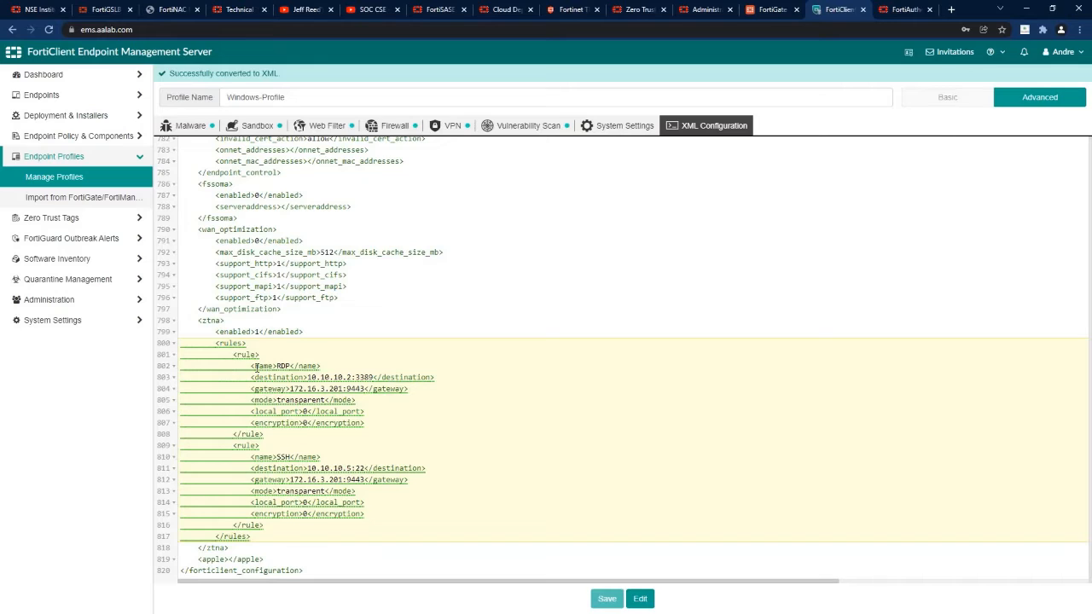
{"action": "left_click_drag", "start_coordinate": [277, 365], "coordinate": [289, 365]}
{"action": "left_click_drag", "start_coordinate": [277, 457], "coordinate": [294, 457]}
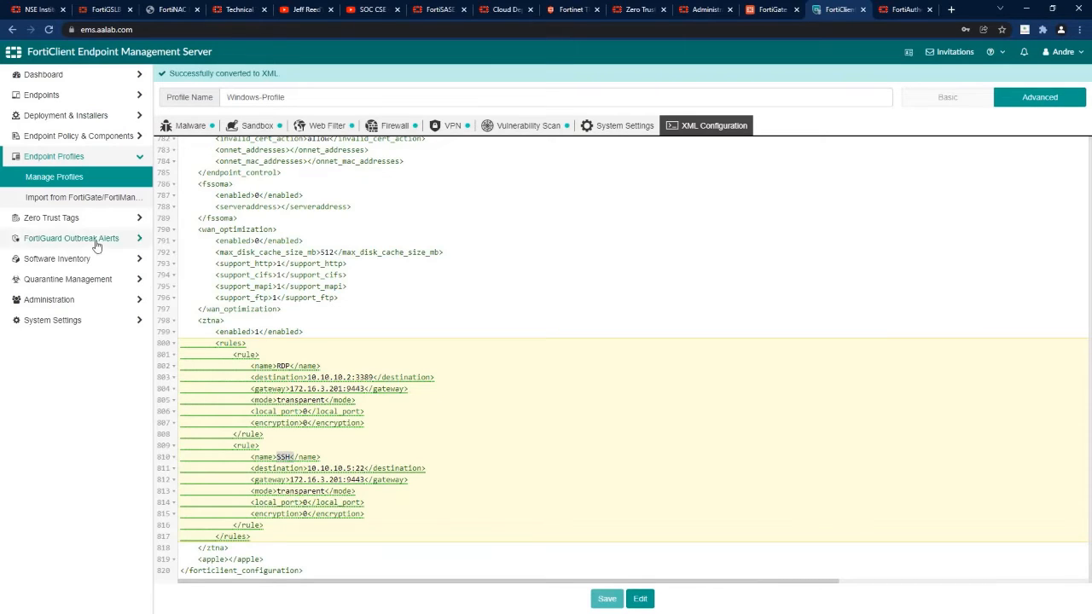
{"action": "left_click", "coordinate": [60, 181]}
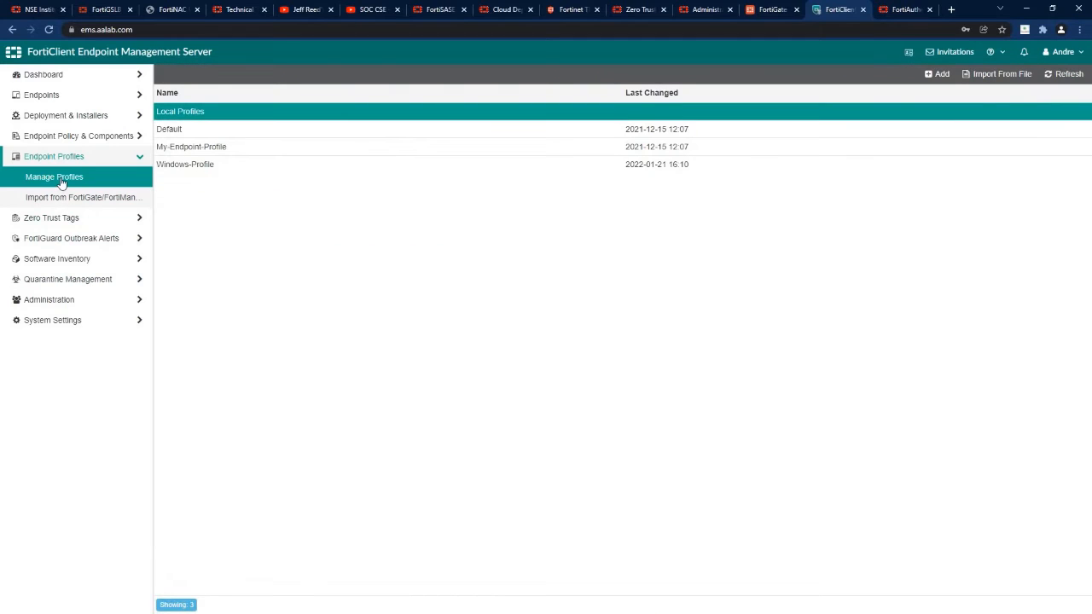
Inspect the aalab.com rule set's Logged in Domain rule (aalab.com) and cancel without changes.
{"action": "left_click", "coordinate": [59, 218]}
{"action": "left_click", "coordinate": [67, 199]}
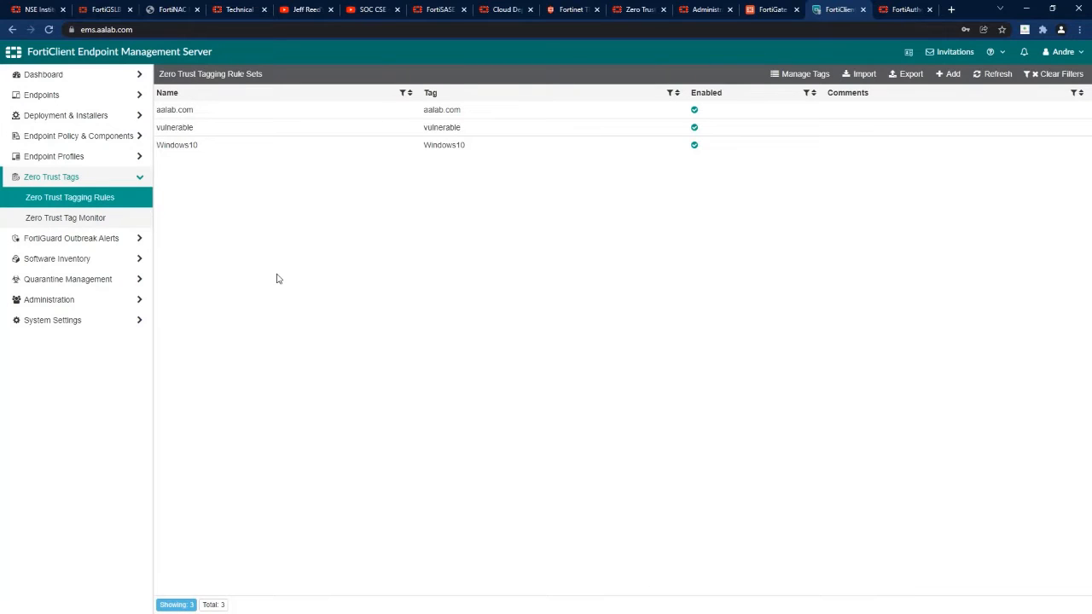
{"action": "left_click", "coordinate": [186, 112]}
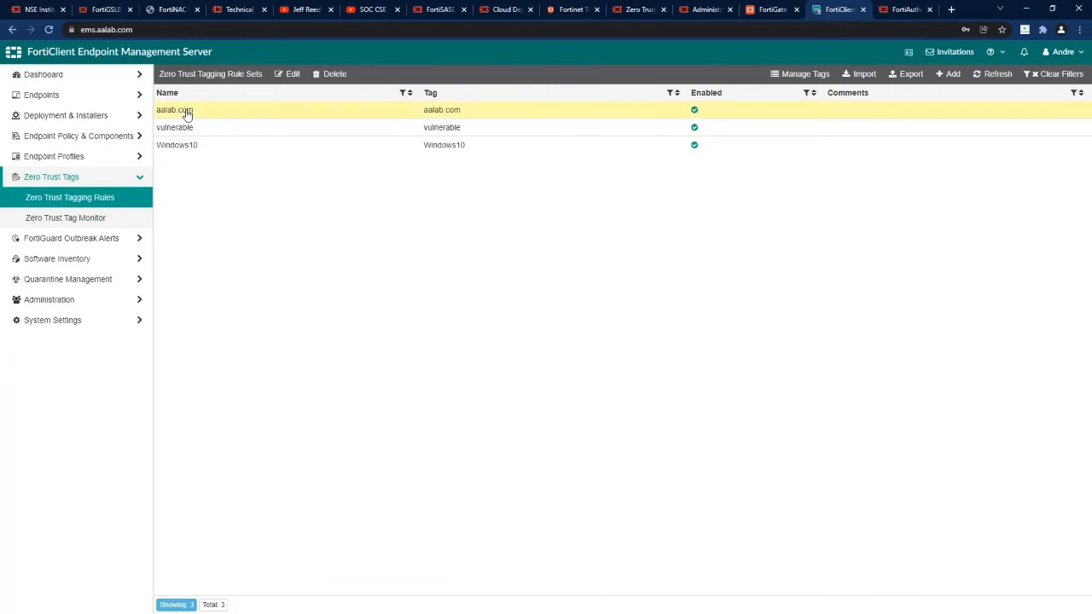
{"action": "left_click", "coordinate": [290, 78]}
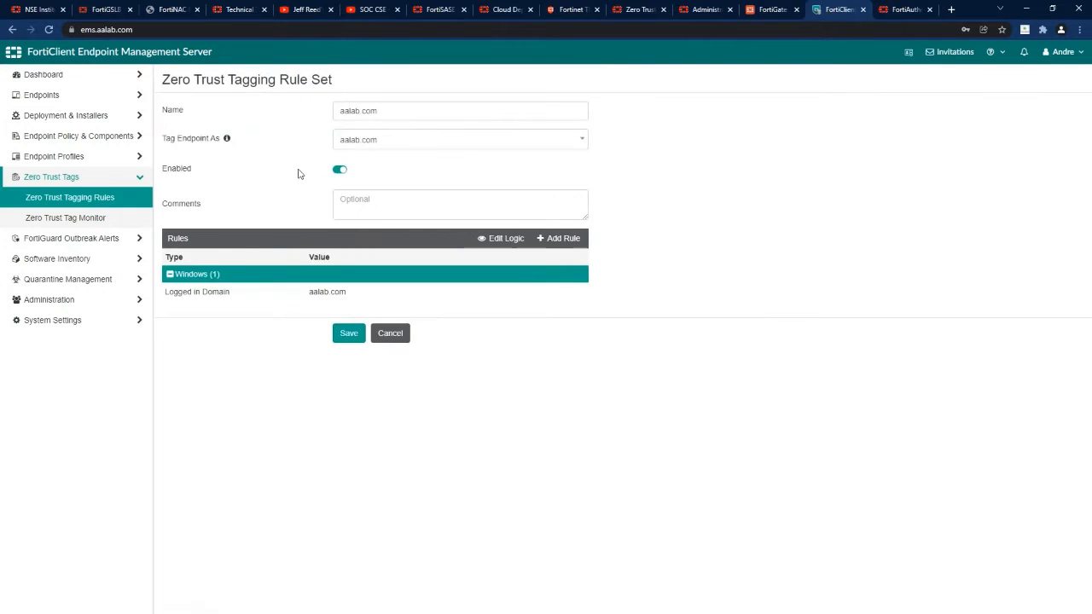
{"action": "left_click", "coordinate": [228, 294]}
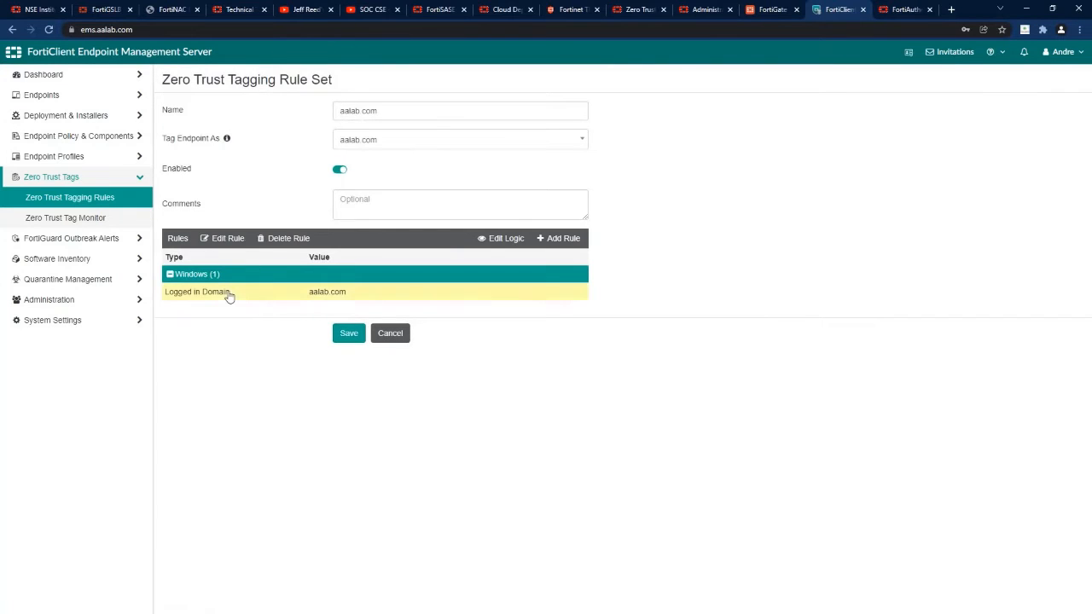
{"action": "left_click", "coordinate": [235, 243]}
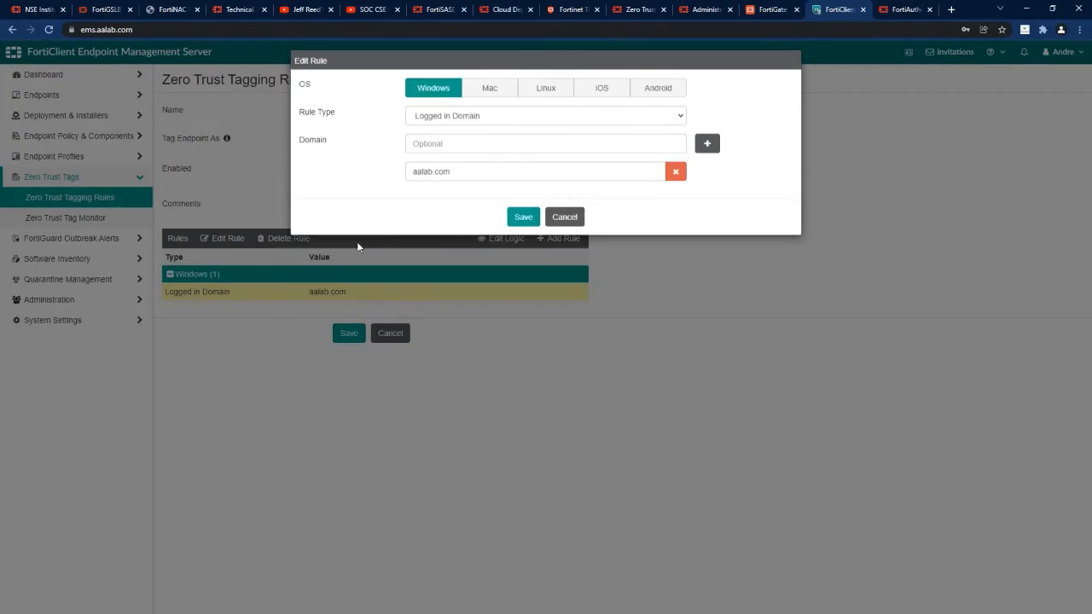
{"action": "double_click", "coordinate": [456, 177]}
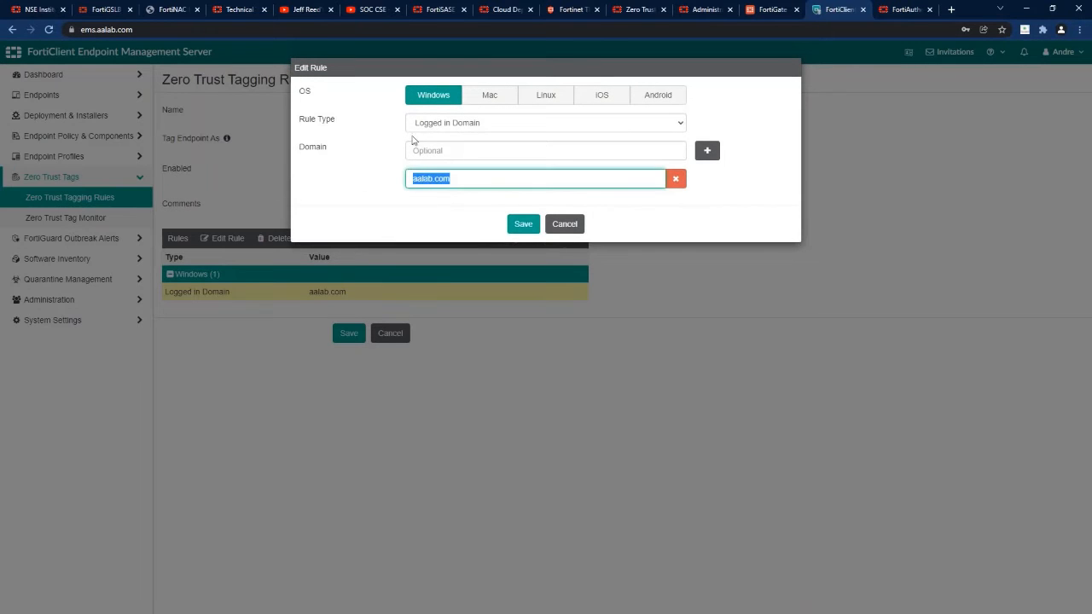
{"action": "left_click", "coordinate": [421, 125]}
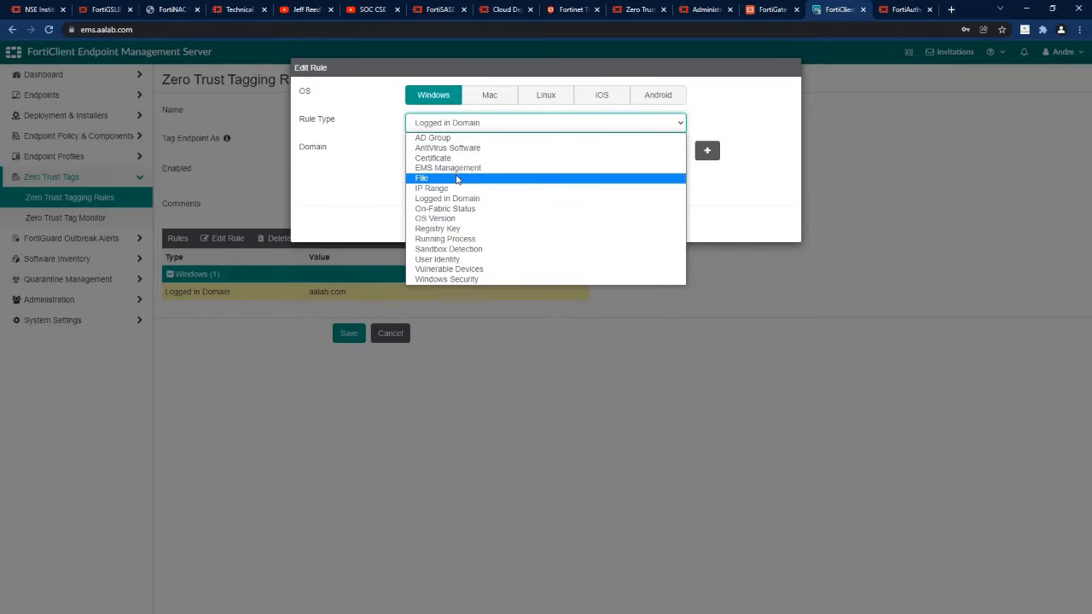
{"action": "left_click", "coordinate": [385, 174]}
{"action": "left_click_drag", "start_coordinate": [472, 178], "coordinate": [383, 178]}
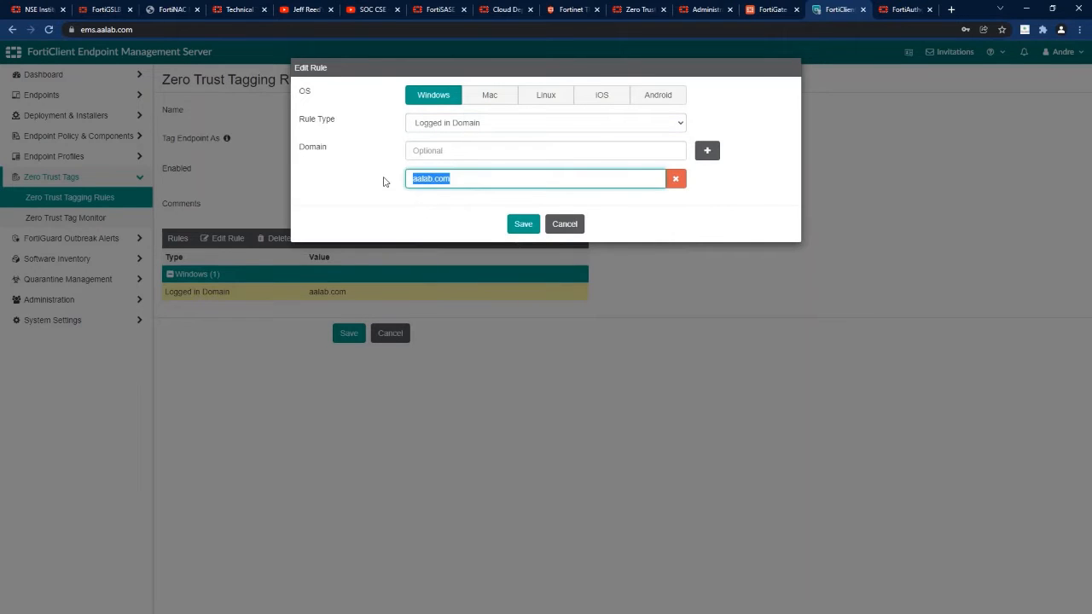
{"action": "left_click", "coordinate": [561, 224]}
{"action": "left_click", "coordinate": [392, 333]}
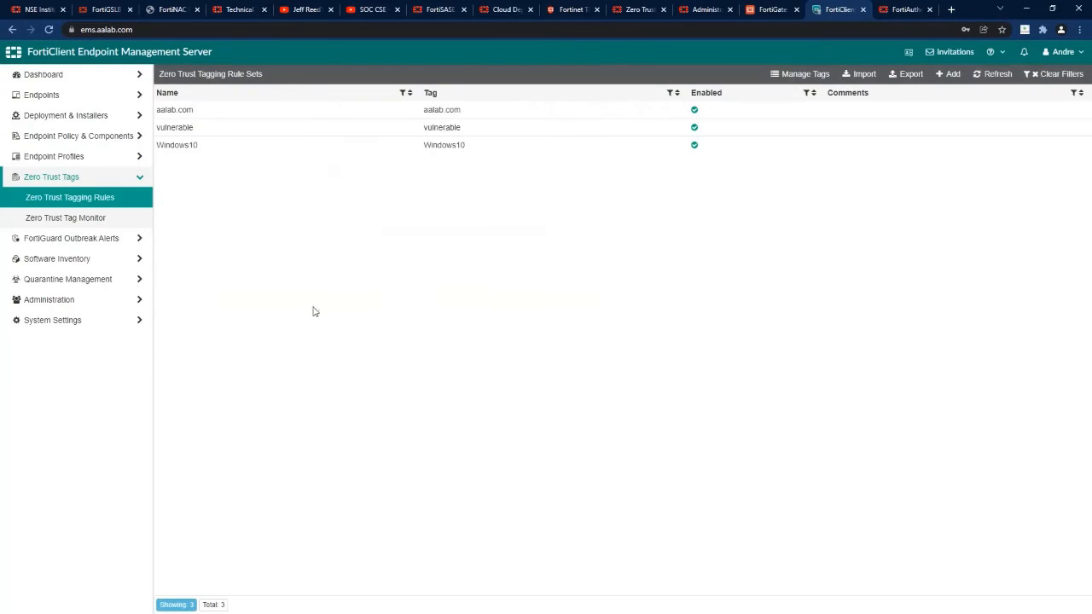
Inspect the Windows10 rule set's OS Version rule (Windows 10) and cancel without changes.
{"action": "left_click", "coordinate": [190, 148]}
{"action": "left_click", "coordinate": [298, 80]}
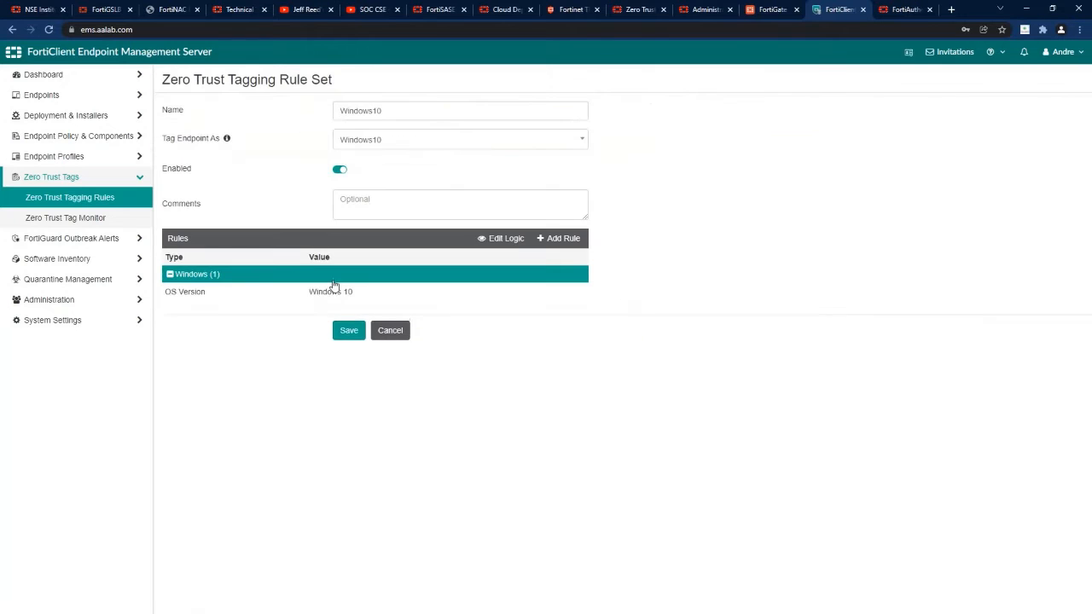
{"action": "left_click", "coordinate": [269, 297]}
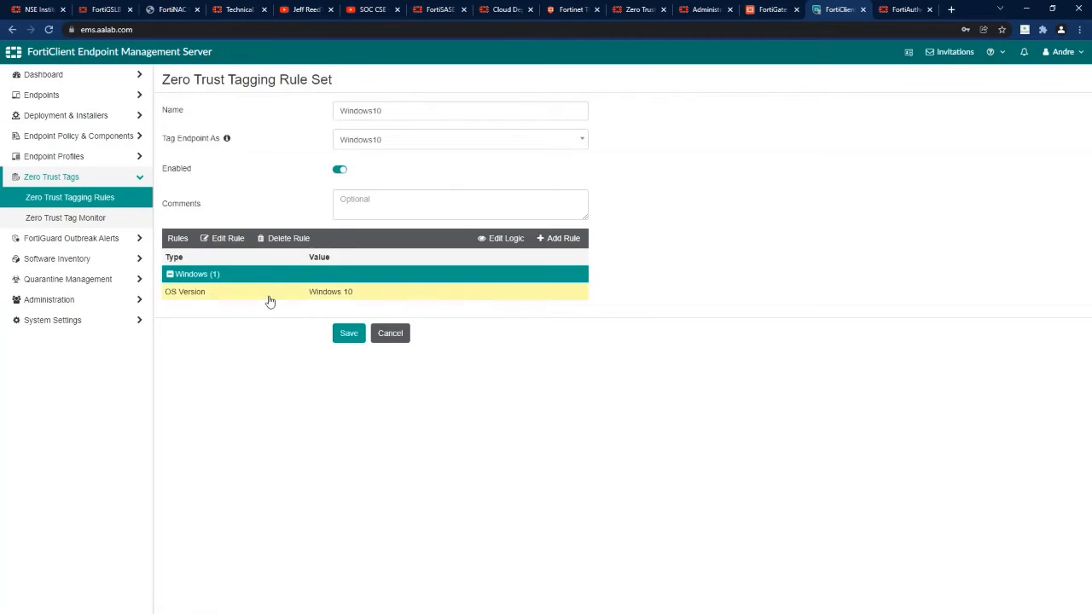
{"action": "left_click", "coordinate": [223, 239]}
{"action": "left_click_drag", "start_coordinate": [462, 183], "coordinate": [400, 179]}
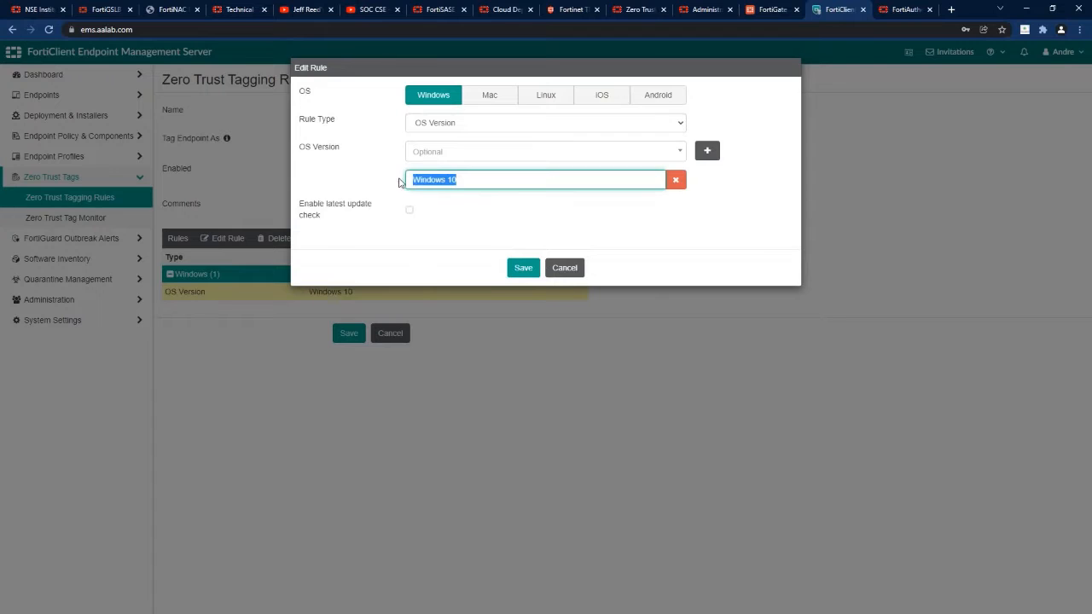
{"action": "left_click", "coordinate": [565, 268]}
{"action": "left_click", "coordinate": [407, 333]}
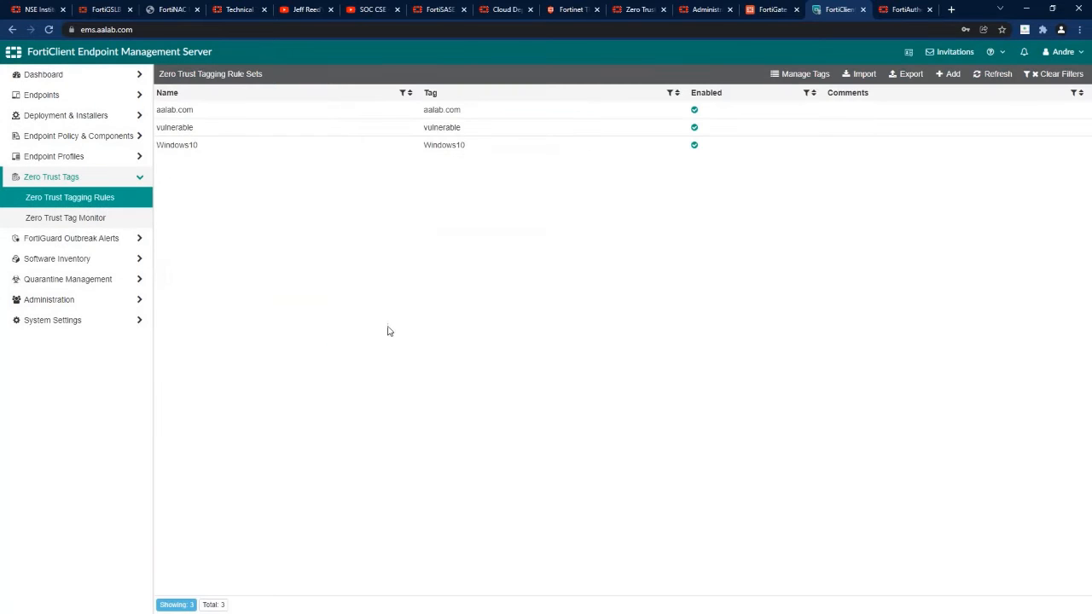
{"action": "left_click", "coordinate": [51, 98]}
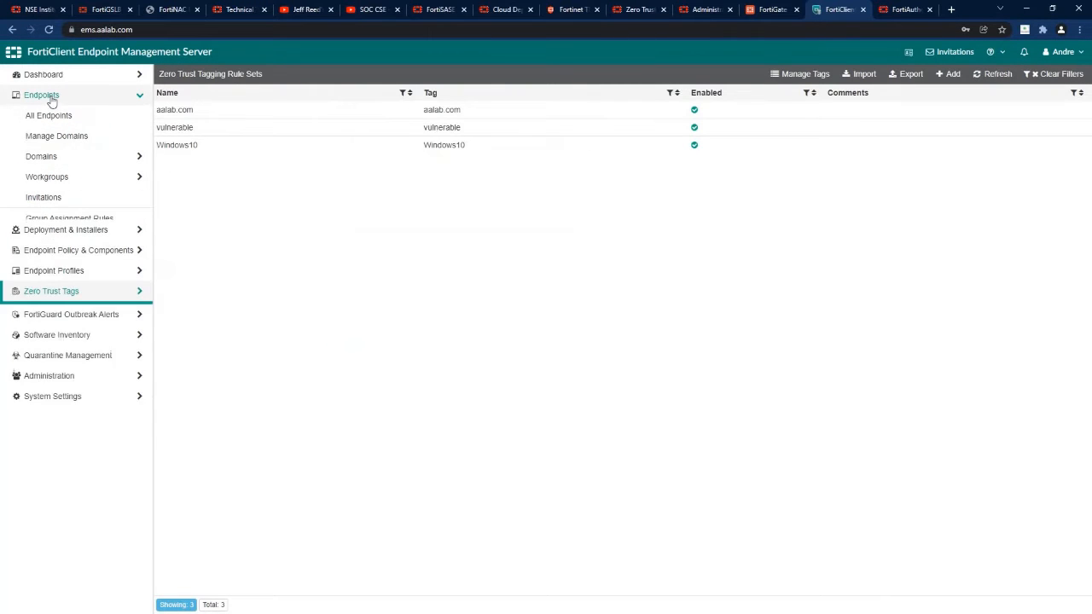
{"action": "left_click", "coordinate": [49, 115]}
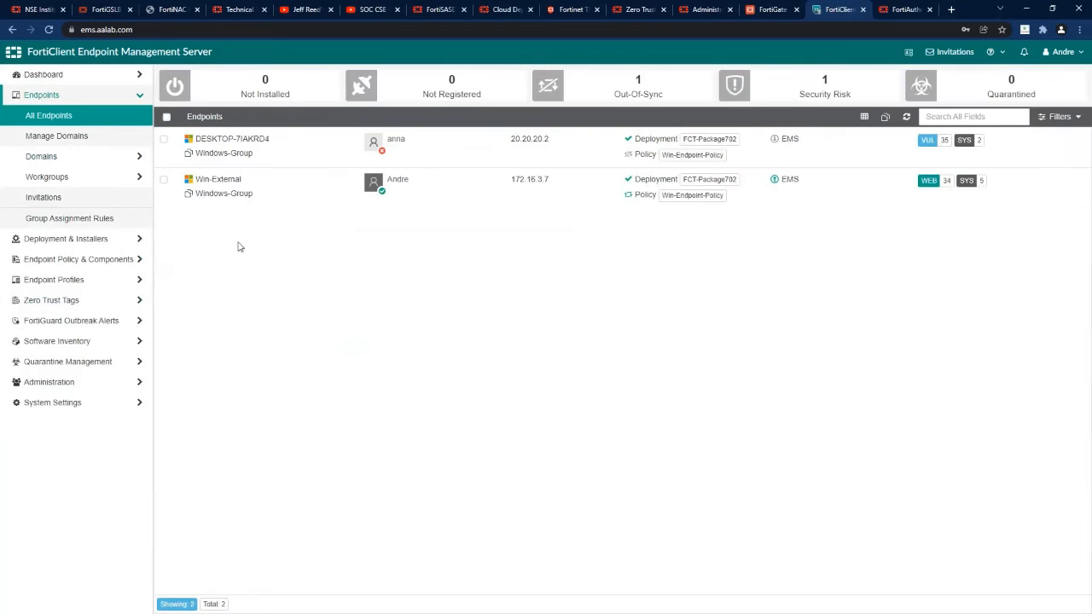
{"action": "left_click", "coordinate": [238, 193]}
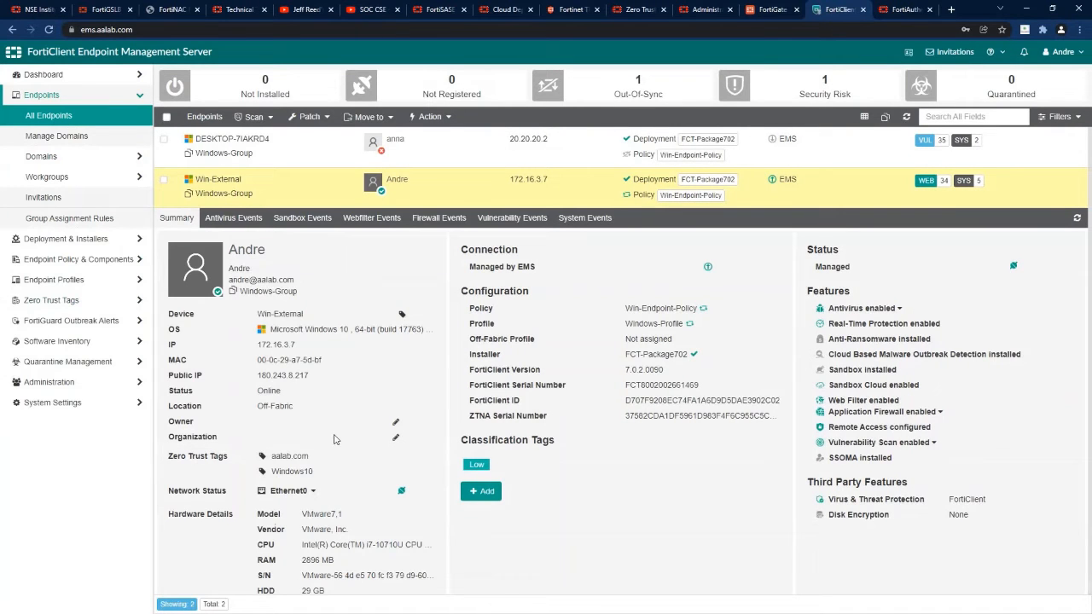
{"action": "scroll", "coordinate": [334, 446], "scroll_direction": "down", "scroll_amount": 1}
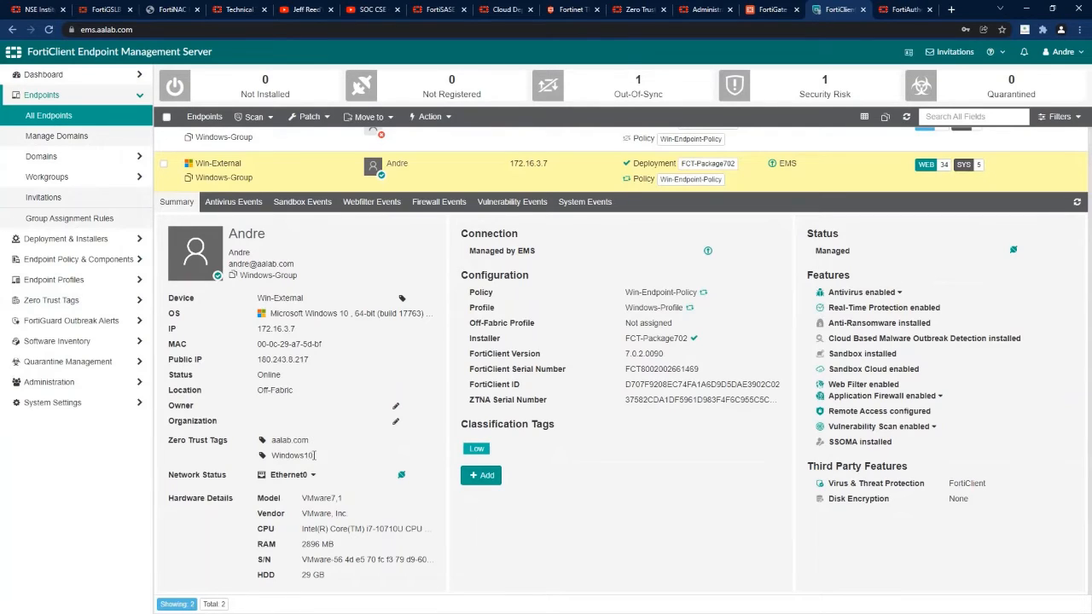
{"action": "left_click_drag", "start_coordinate": [314, 456], "coordinate": [266, 441]}
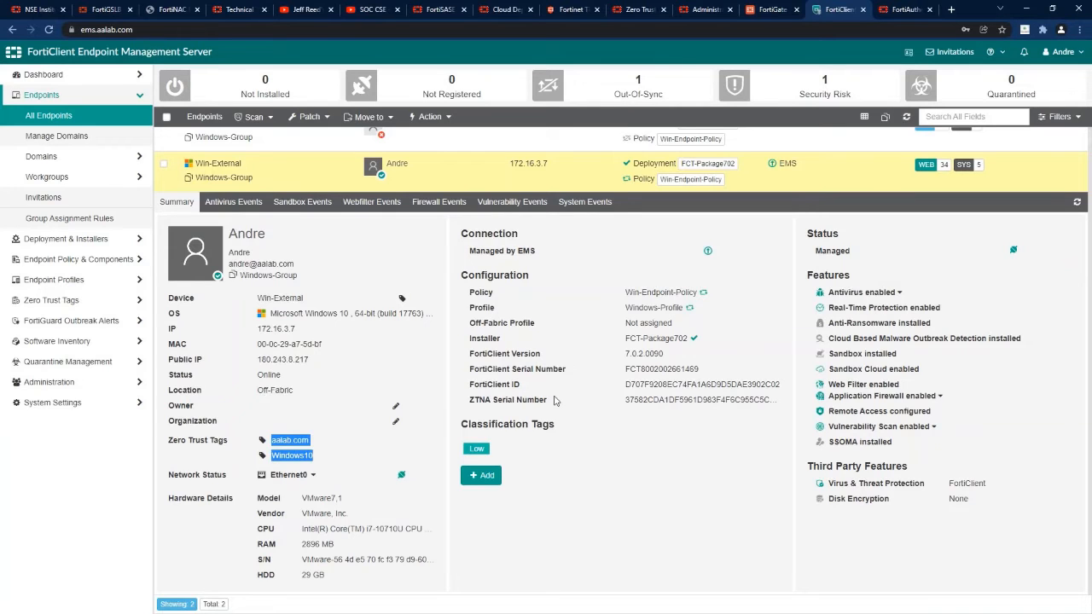
Review the ZTNA-SAML-USERS group's FGSP remote server member matching any group, leaving it unchanged.
{"action": "left_click", "coordinate": [767, 10]}
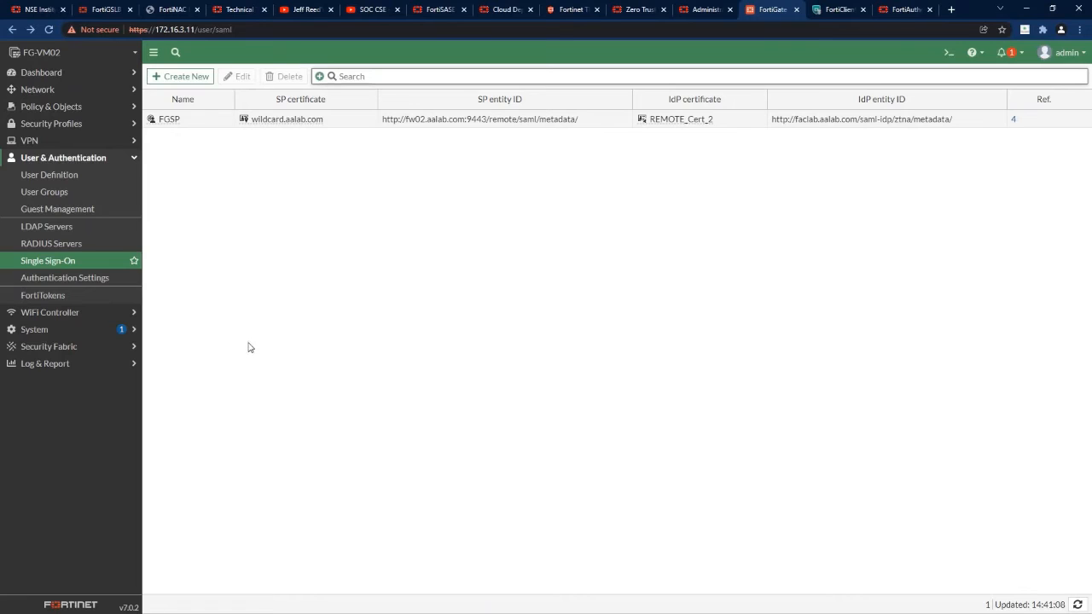
{"action": "left_click", "coordinate": [51, 108]}
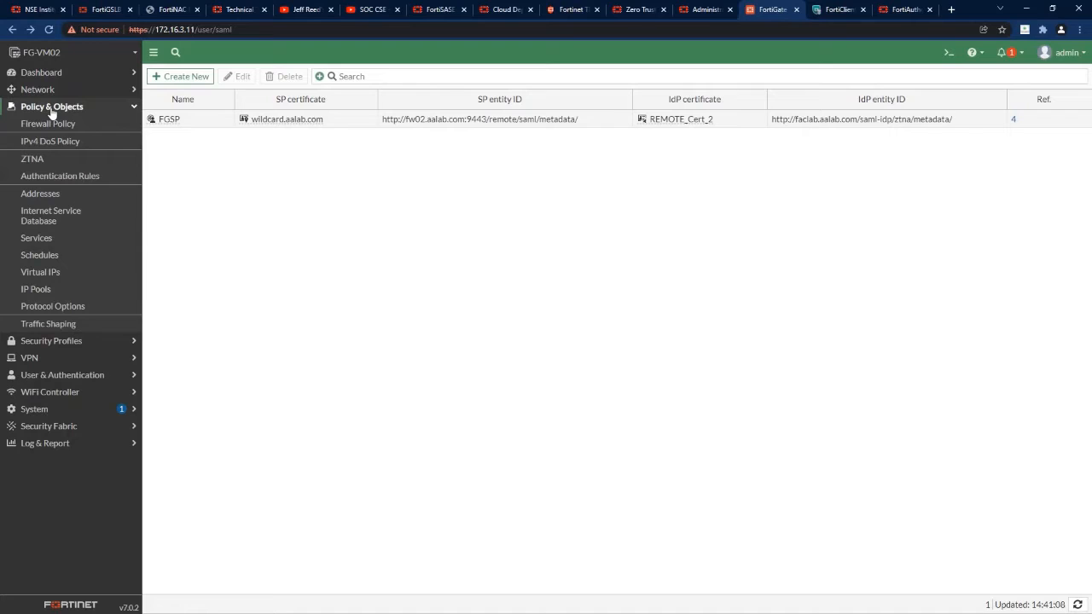
{"action": "left_click", "coordinate": [68, 375]}
{"action": "left_click", "coordinate": [49, 192]}
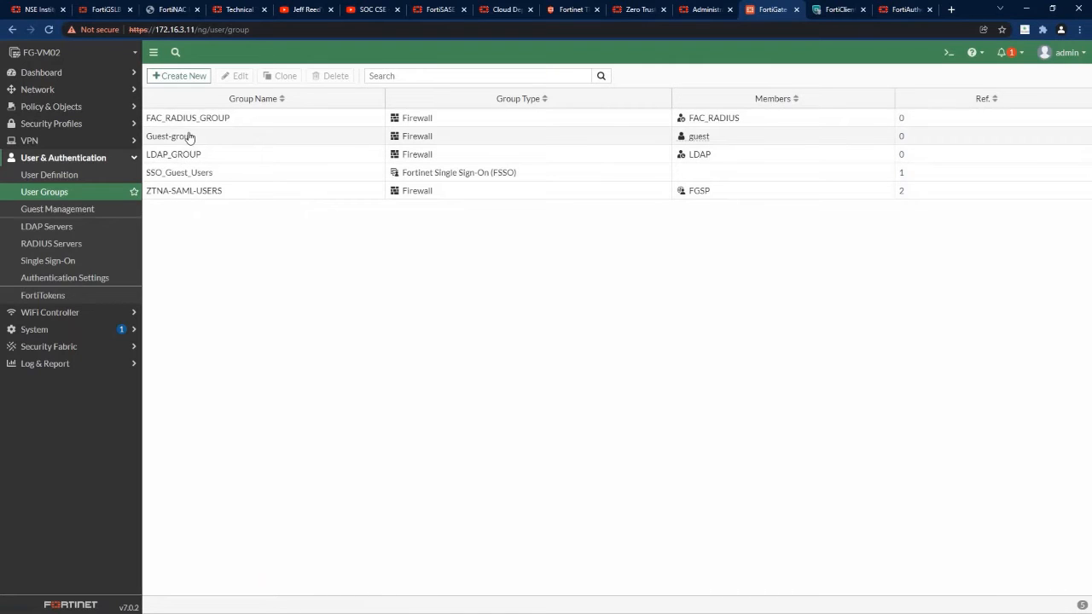
{"action": "left_click", "coordinate": [186, 191]}
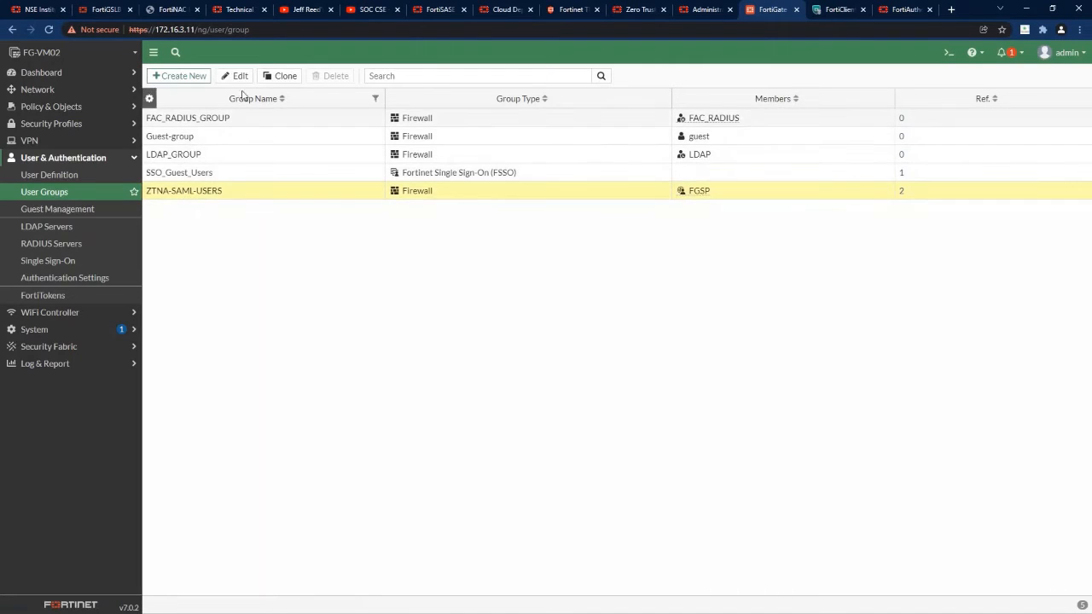
{"action": "left_click", "coordinate": [237, 78]}
{"action": "left_click", "coordinate": [181, 228]}
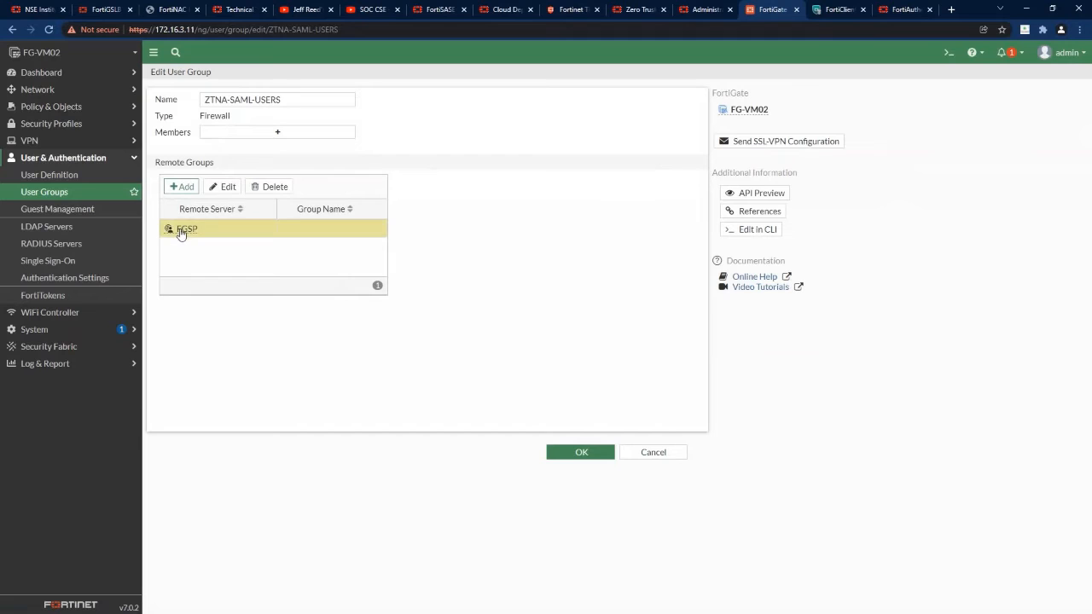
{"action": "left_click", "coordinate": [227, 187]}
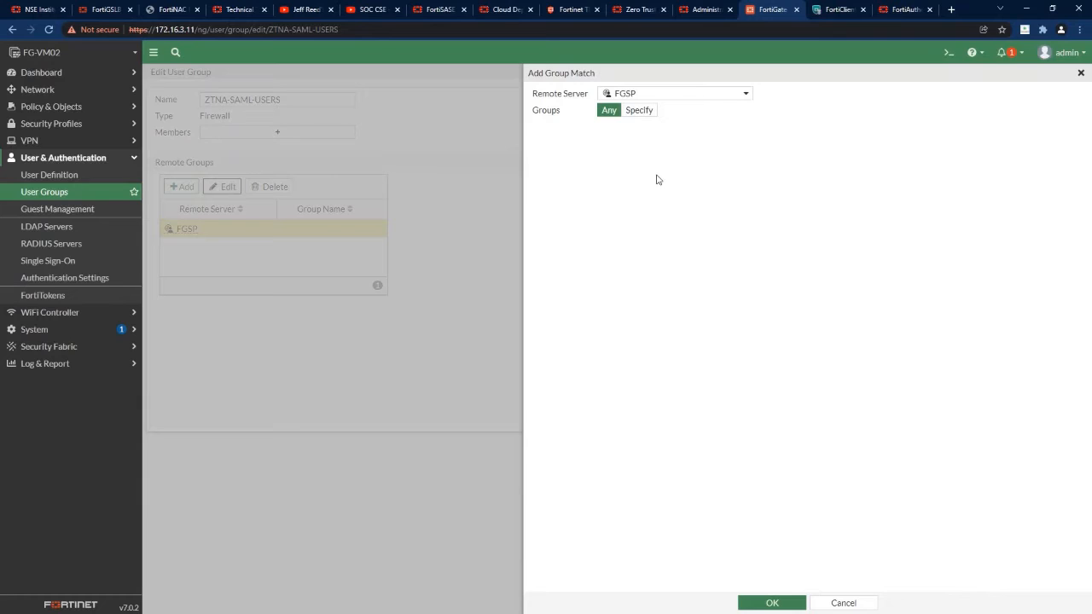
{"action": "left_click", "coordinate": [844, 602]}
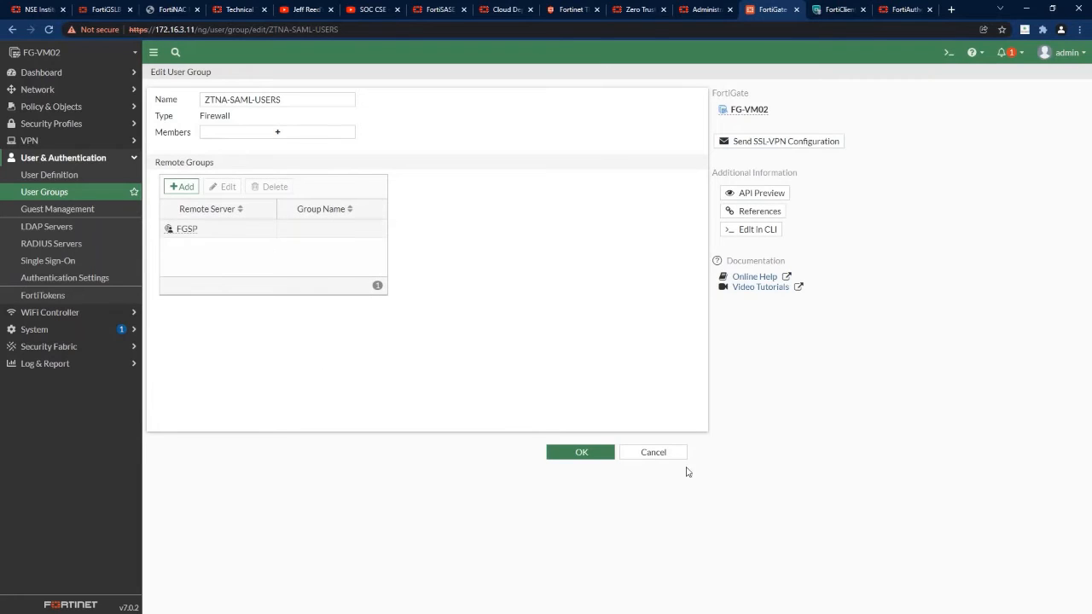
{"action": "left_click", "coordinate": [678, 454]}
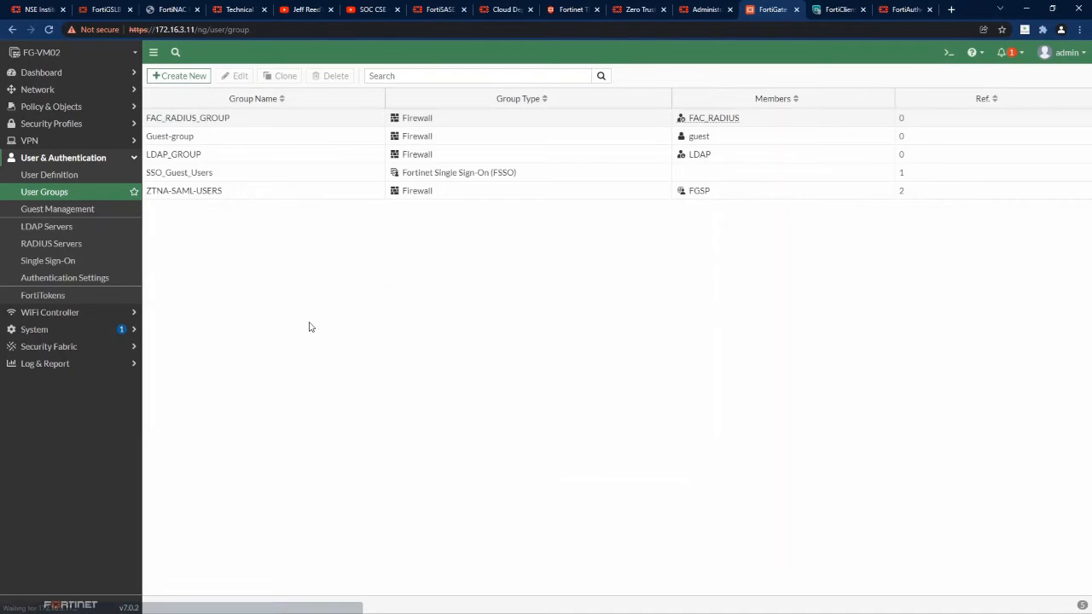
Review the SAML-Scheme authentication scheme and the ZTNA-Auth-Rule authentication rule without saving.
{"action": "left_click", "coordinate": [58, 109]}
{"action": "left_click", "coordinate": [59, 176]}
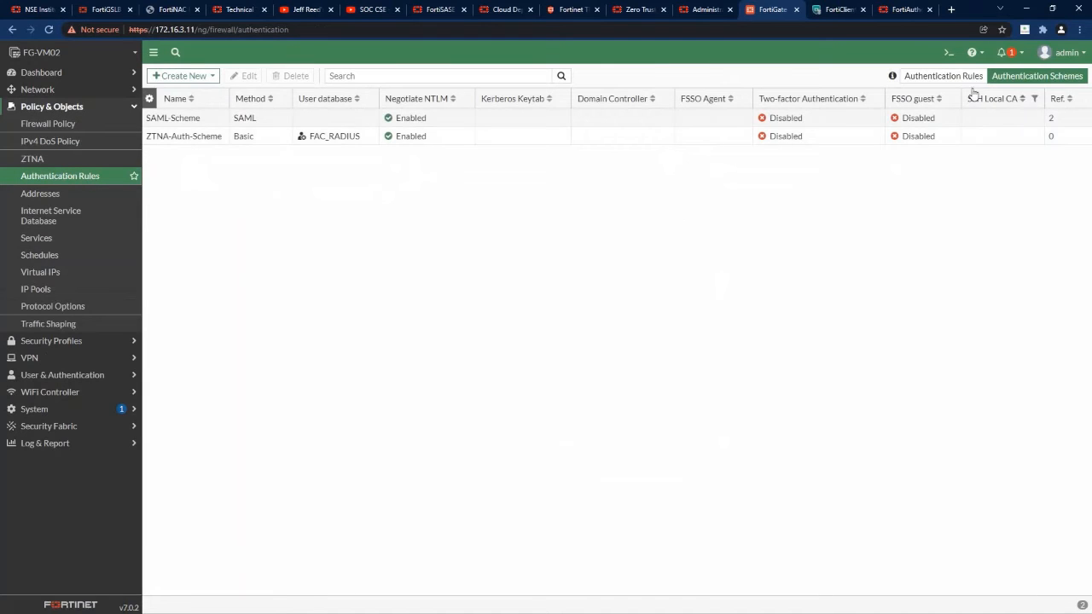
{"action": "left_click", "coordinate": [202, 121]}
{"action": "left_click", "coordinate": [246, 76]}
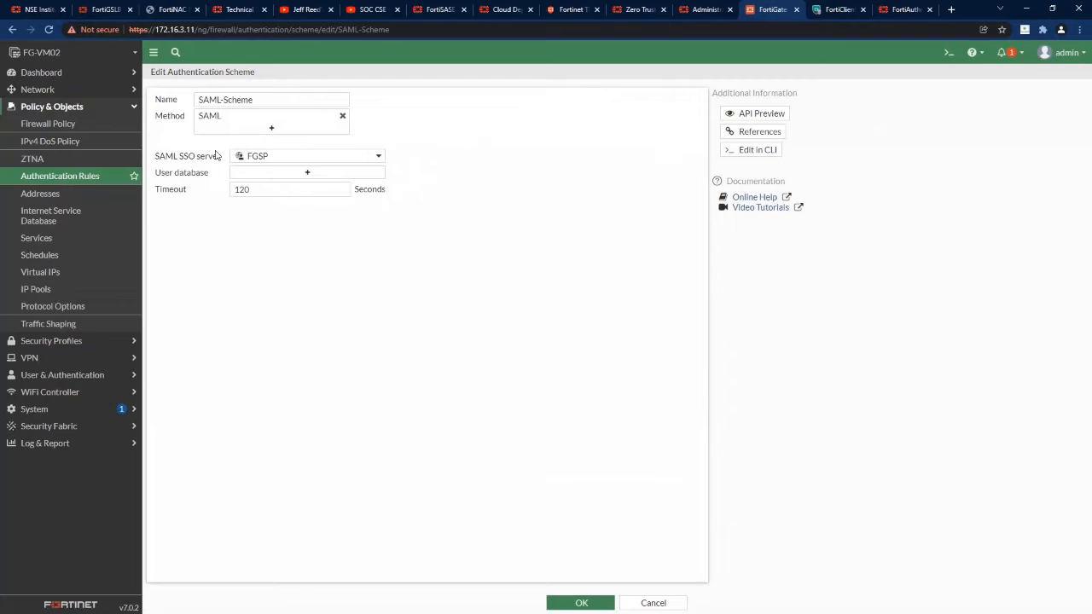
{"action": "left_click", "coordinate": [655, 603]}
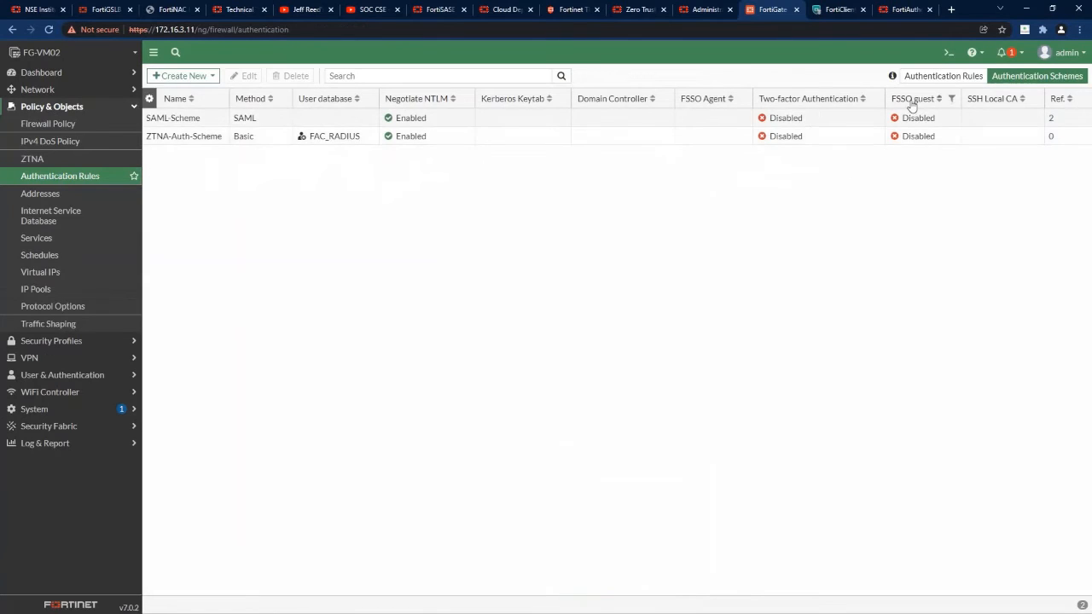
{"action": "left_click", "coordinate": [934, 76]}
{"action": "left_click", "coordinate": [261, 121]}
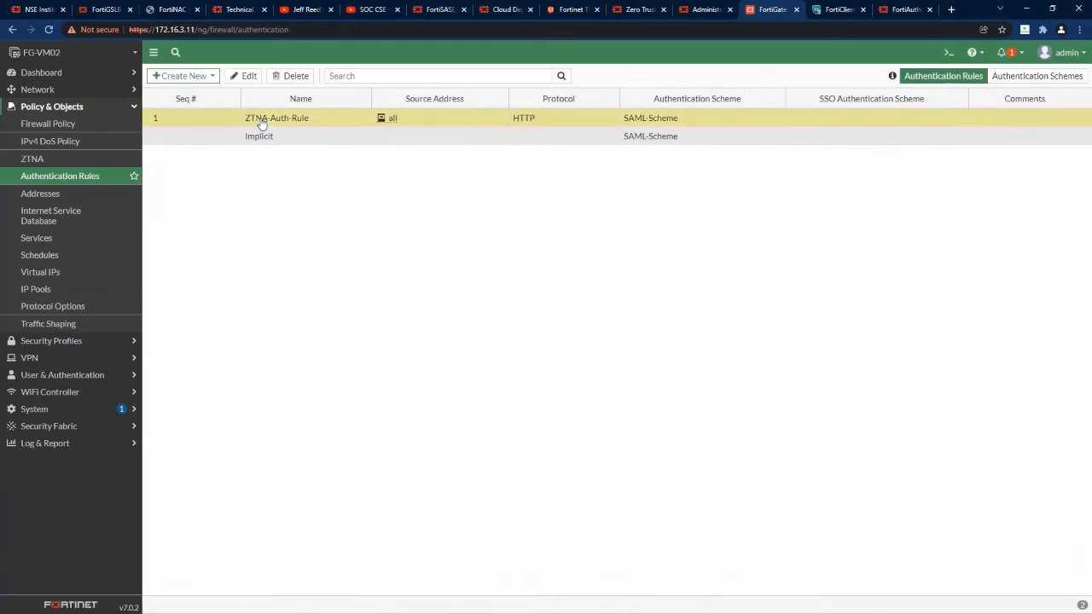
{"action": "left_click", "coordinate": [245, 76]}
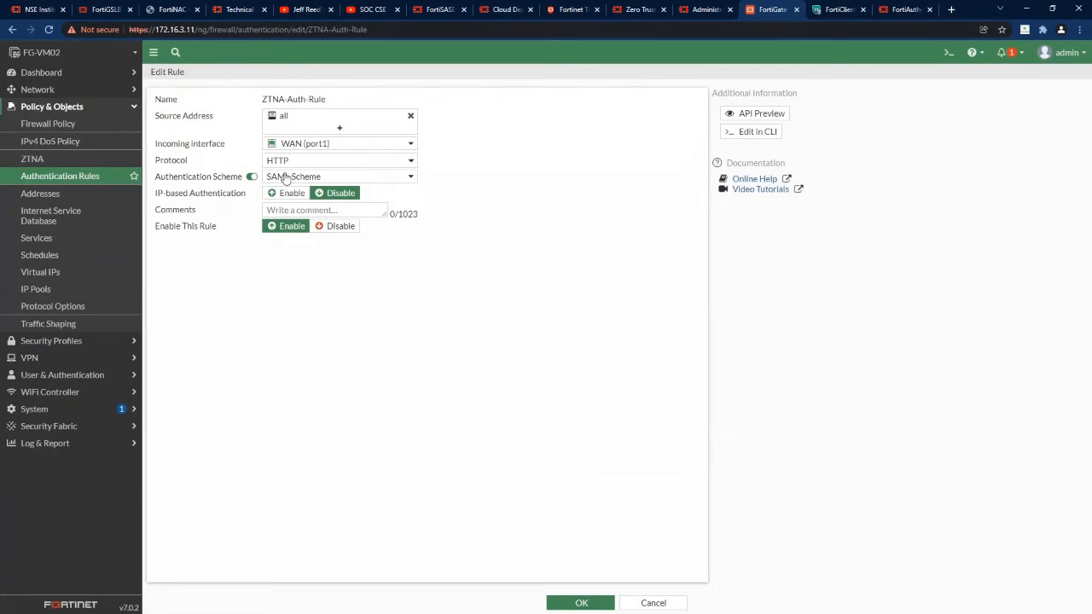
{"action": "left_click", "coordinate": [655, 603]}
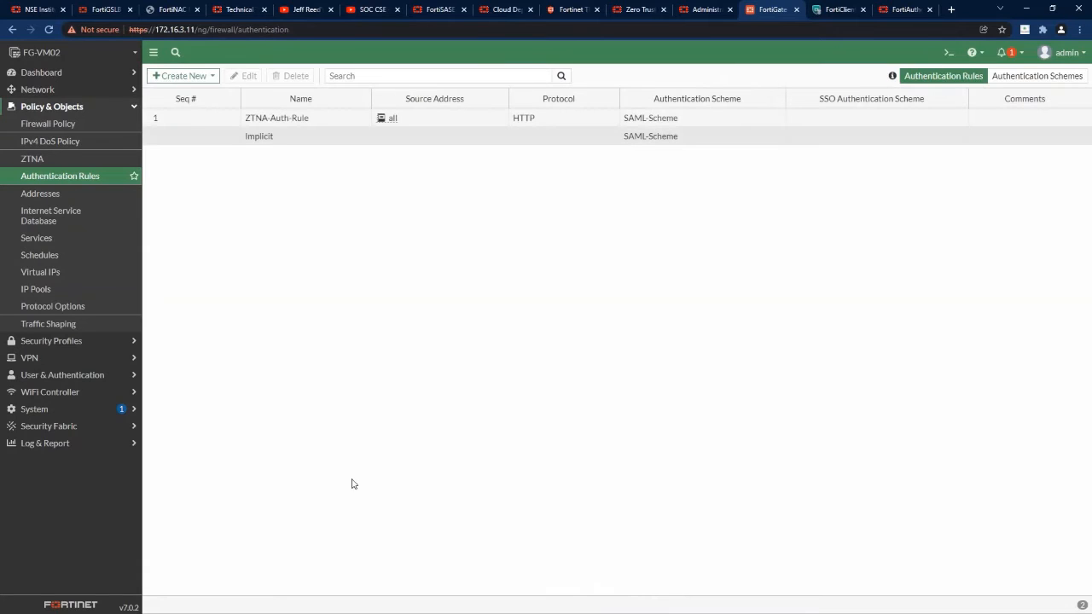
Show Authentication Settings: SAML-Scheme, captive portal fw02.aalab.com, Fortinet_Factory certificate.
{"action": "left_click", "coordinate": [60, 377]}
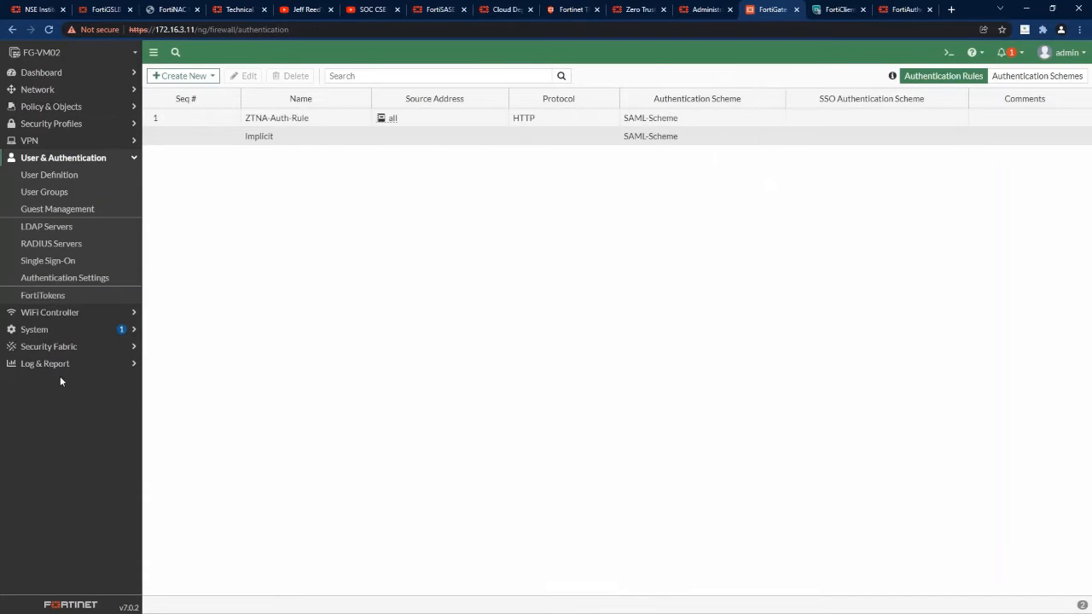
{"action": "left_click", "coordinate": [66, 279]}
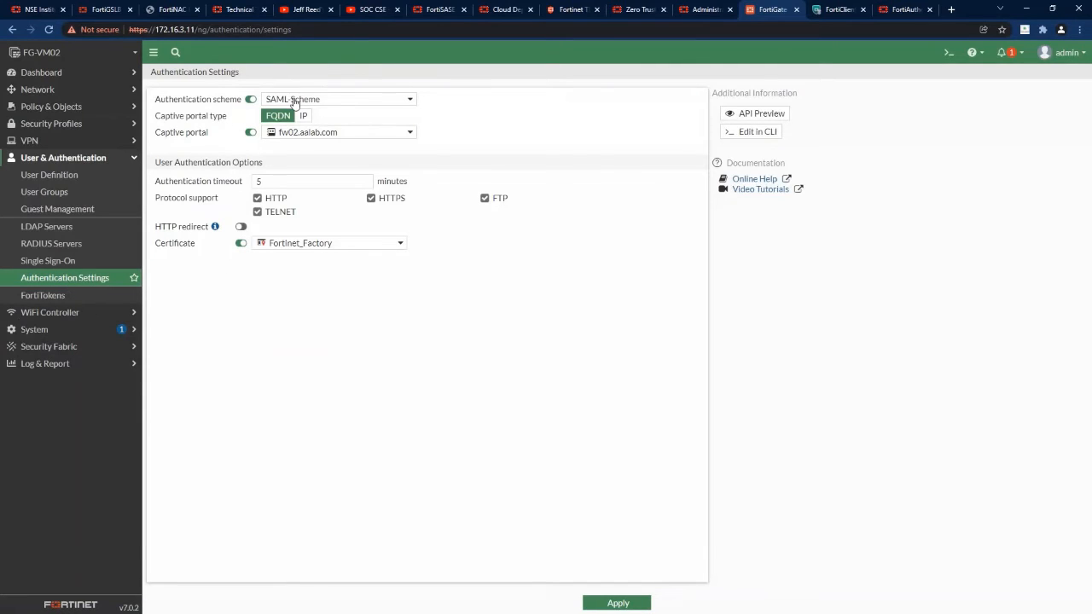
{"action": "mouse_move", "coordinate": [340, 137]}
{"action": "left_click", "coordinate": [50, 109]}
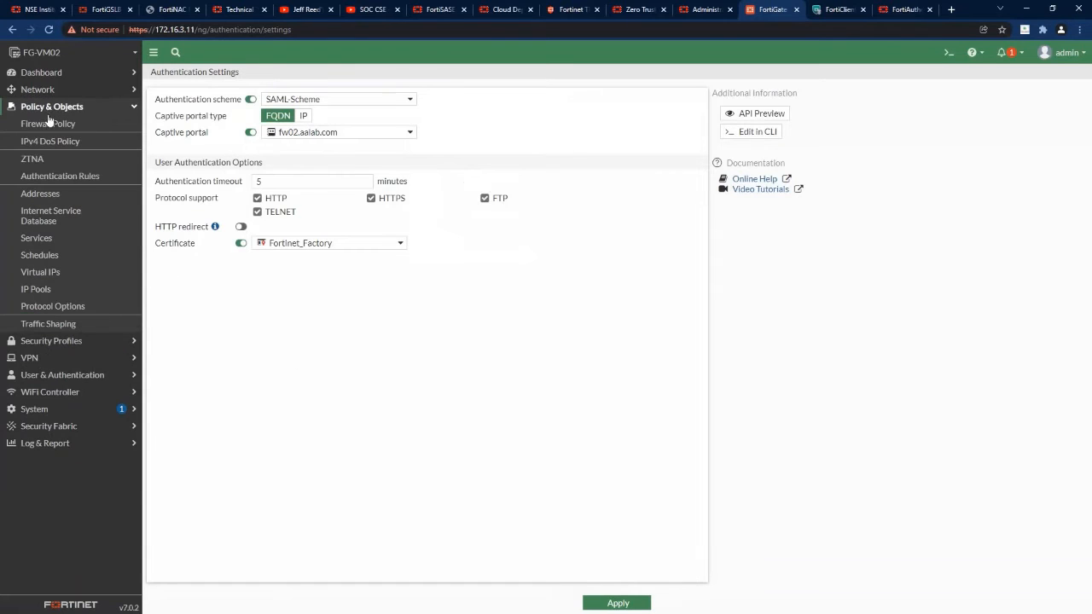
Inspect the ZTNA-Webserver HTTPS service mapping's real servers and leave the server unchanged.
{"action": "left_click", "coordinate": [36, 161]}
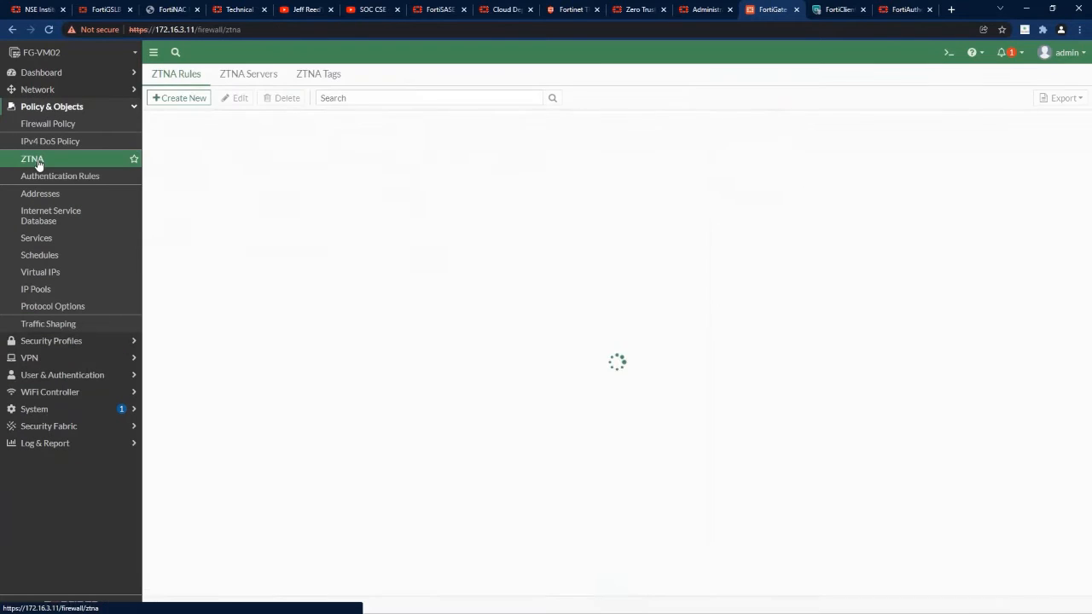
{"action": "left_click", "coordinate": [256, 76]}
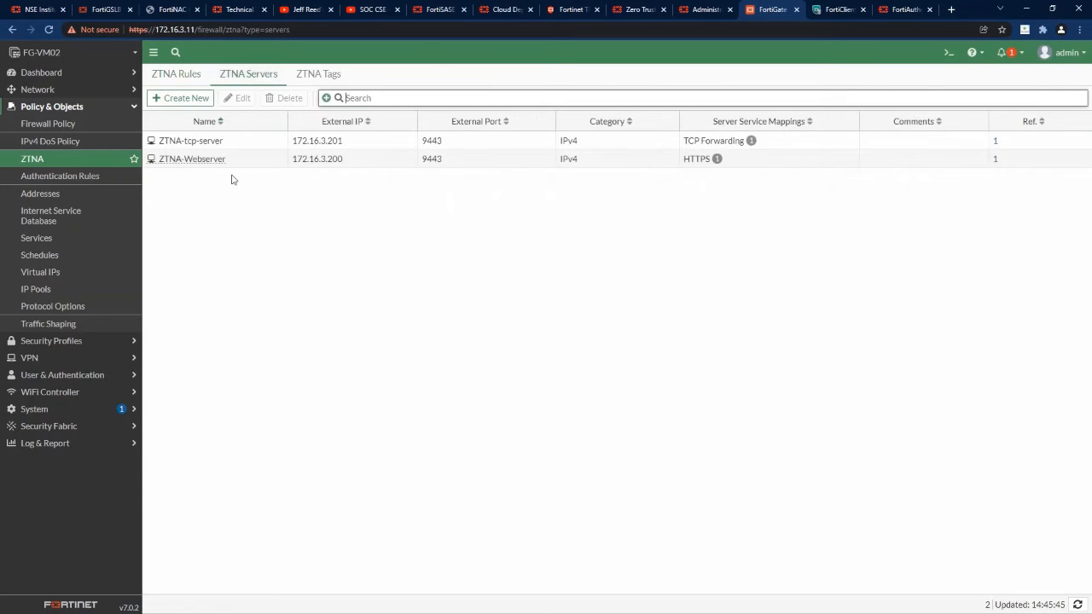
{"action": "left_click", "coordinate": [223, 162]}
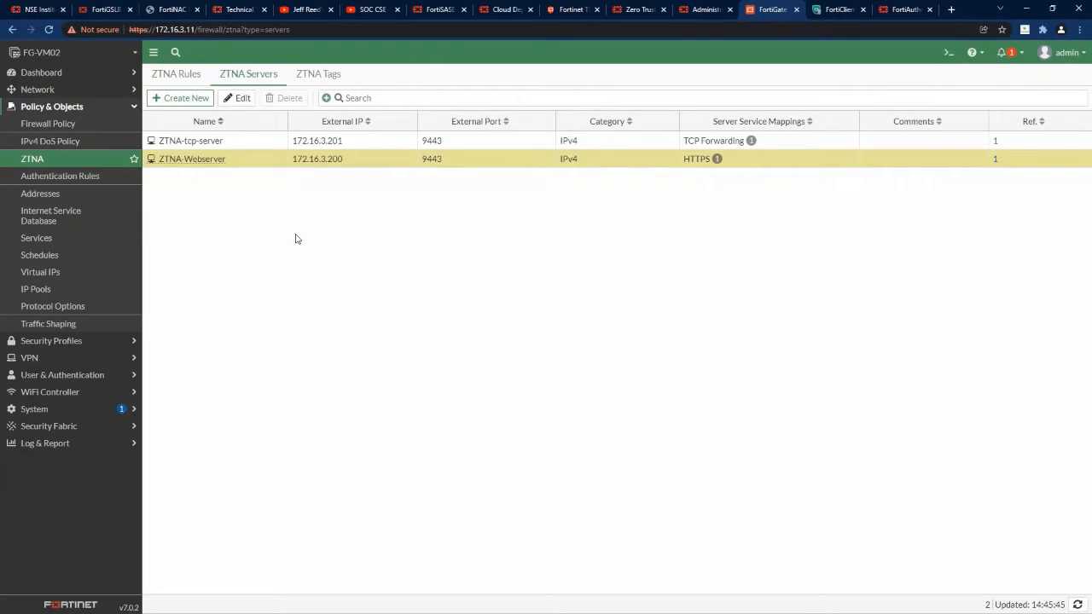
{"action": "left_click", "coordinate": [239, 100]}
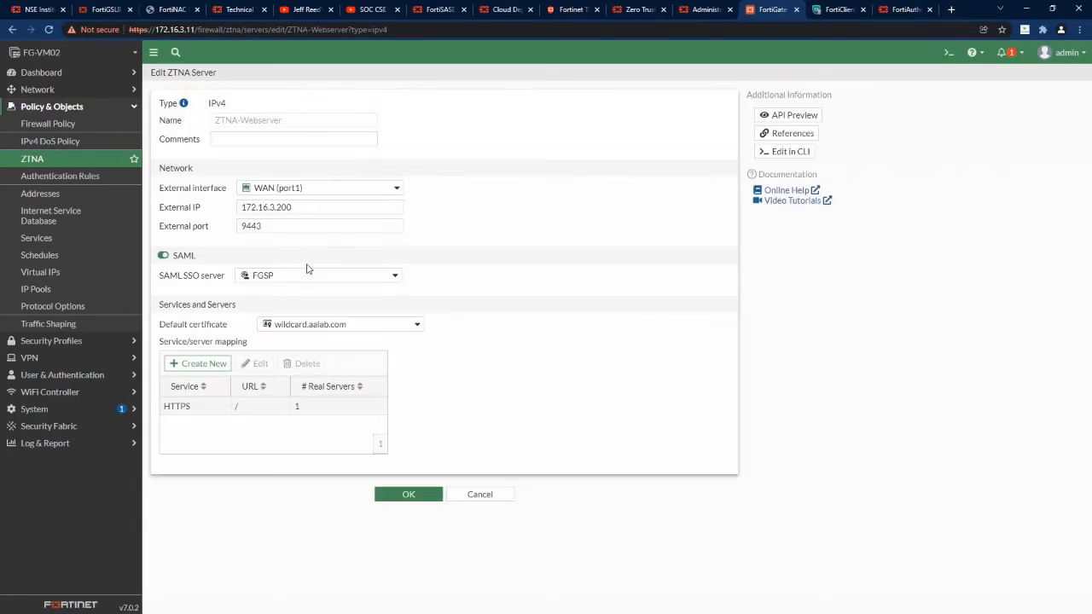
{"action": "left_click", "coordinate": [202, 407]}
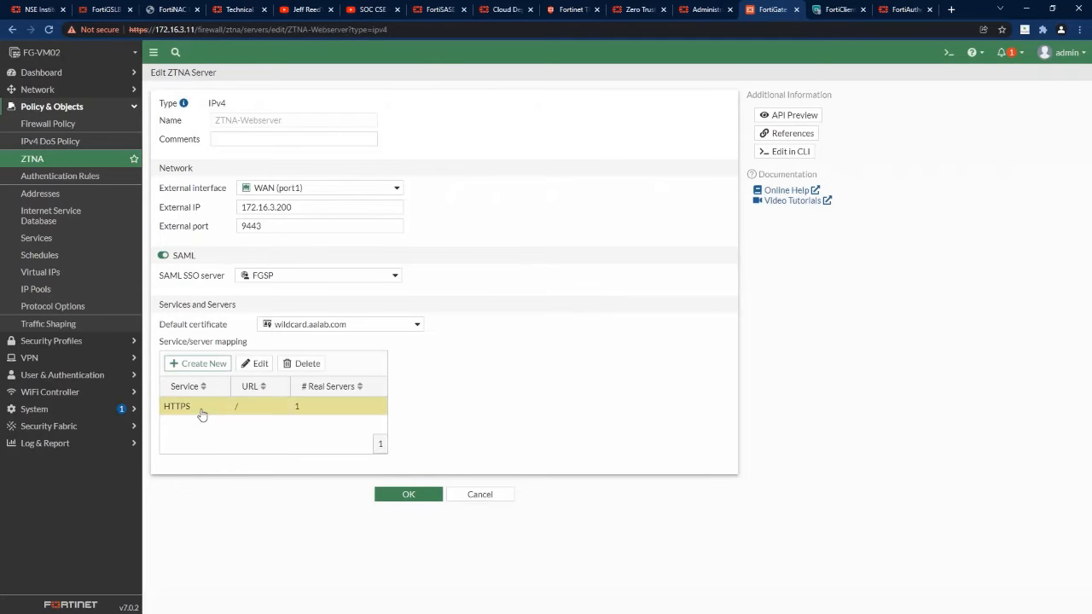
{"action": "left_click", "coordinate": [255, 365]}
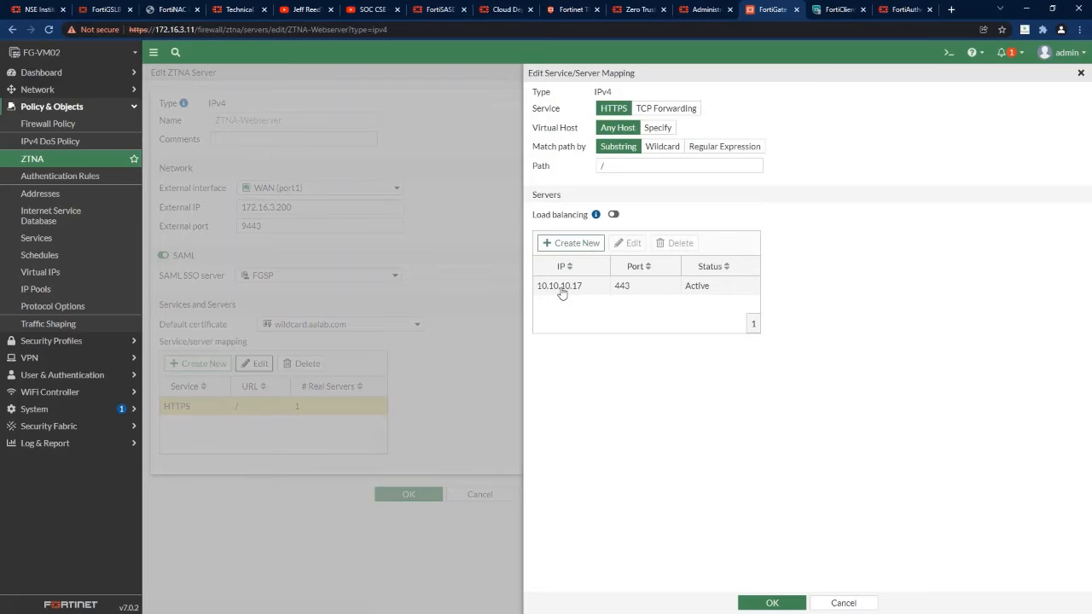
{"action": "left_click", "coordinate": [846, 603]}
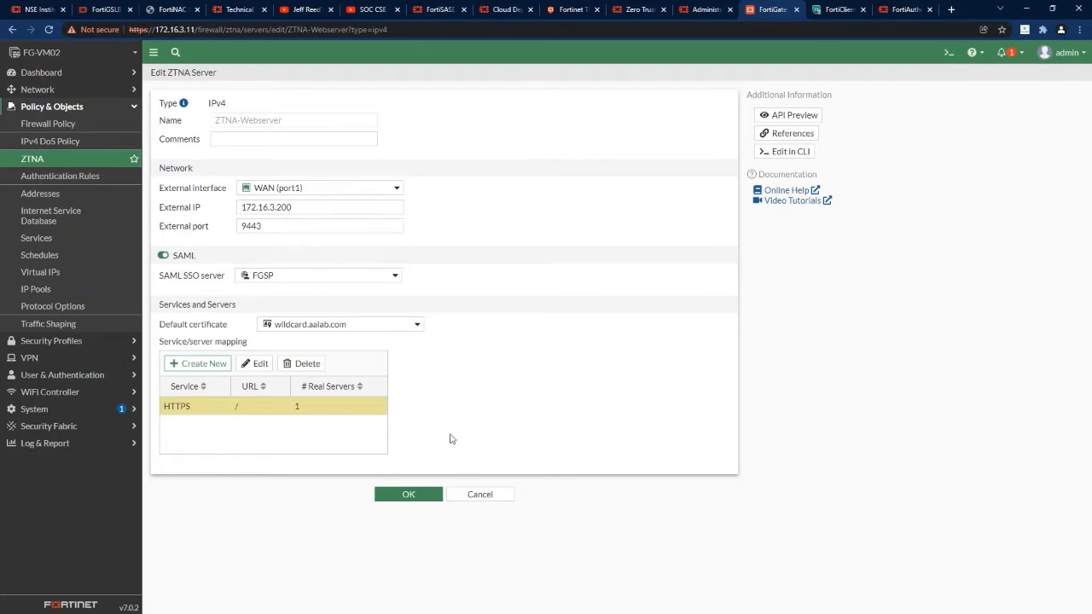
{"action": "left_click", "coordinate": [497, 501]}
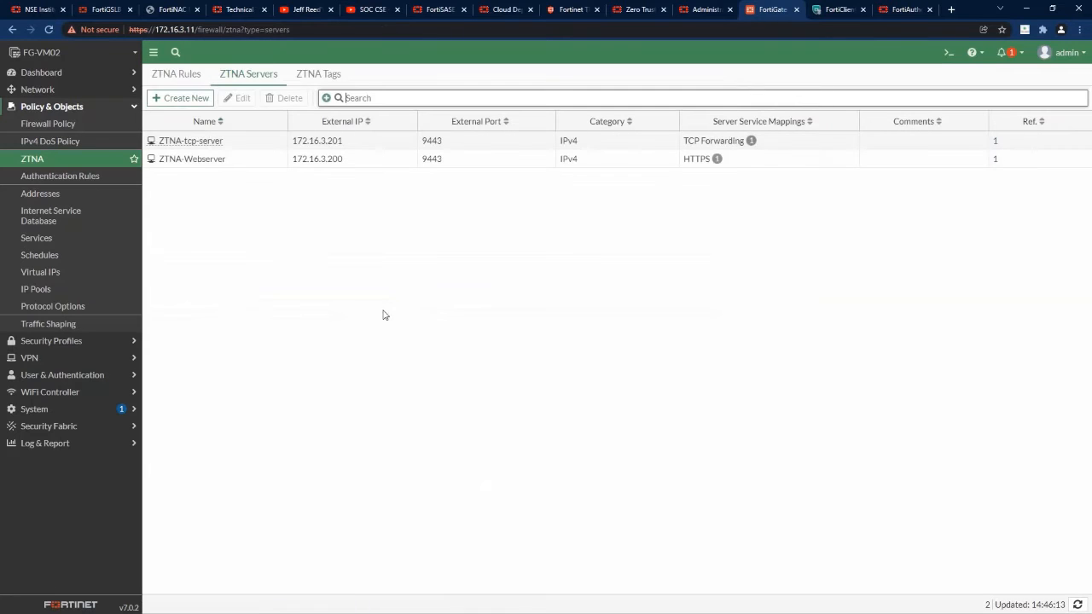
Inspect the ZTNA-tcp-server TCP Forwarding mapping, discard edits, and bring up the ZTNA Rules list.
{"action": "left_click", "coordinate": [225, 149]}
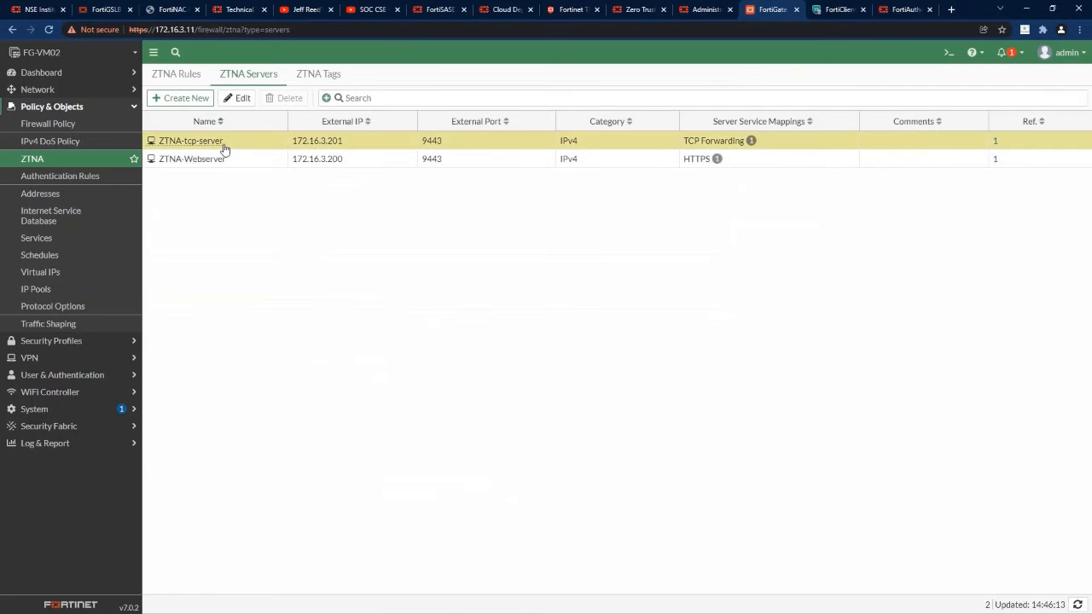
{"action": "left_click", "coordinate": [239, 98]}
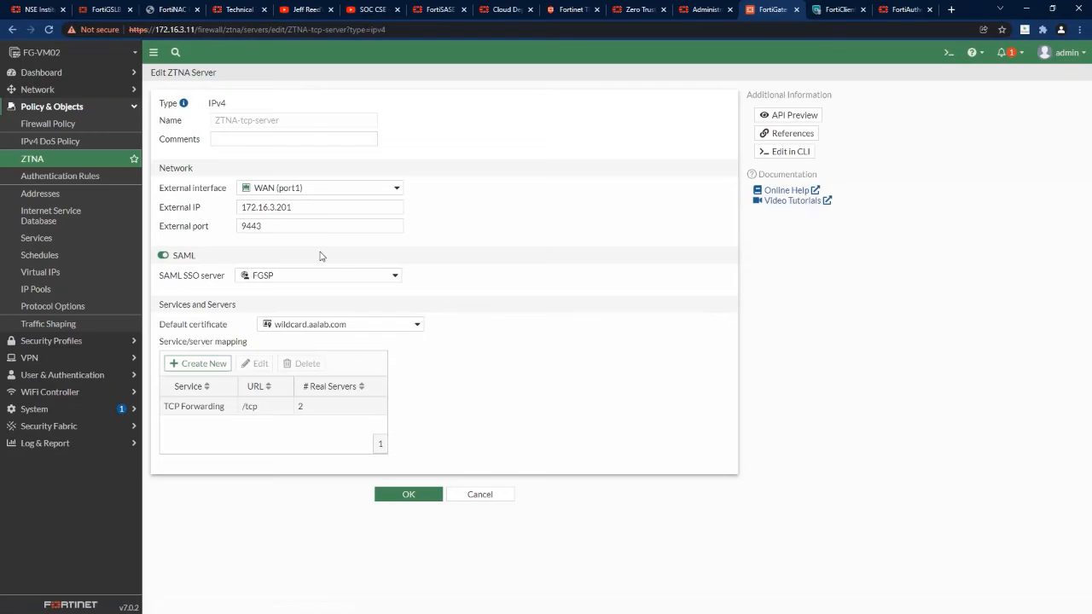
{"action": "double_click", "coordinate": [231, 405]}
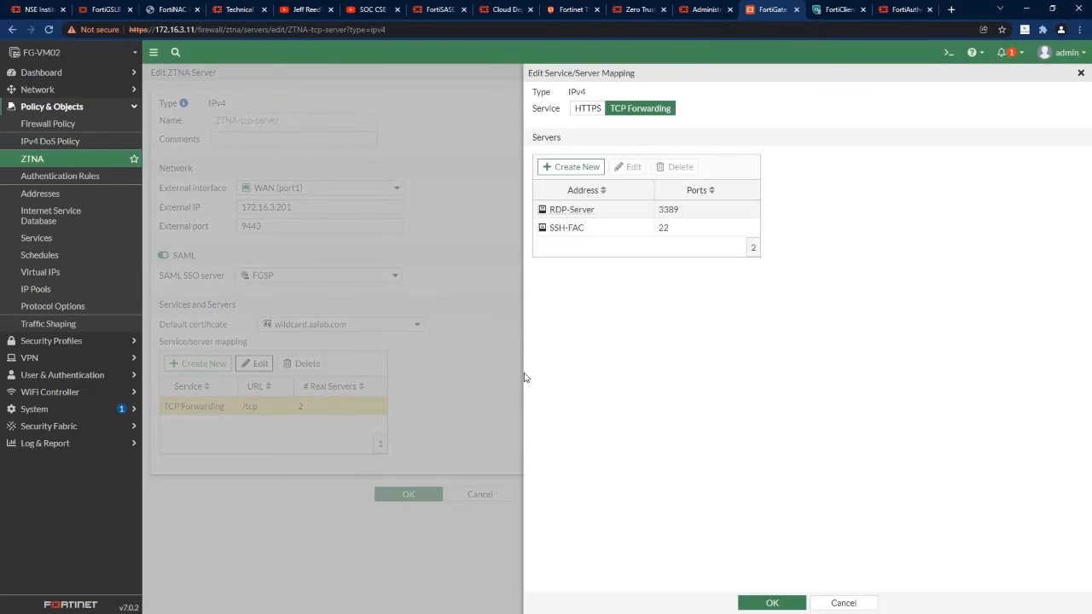
{"action": "left_click", "coordinate": [843, 602]}
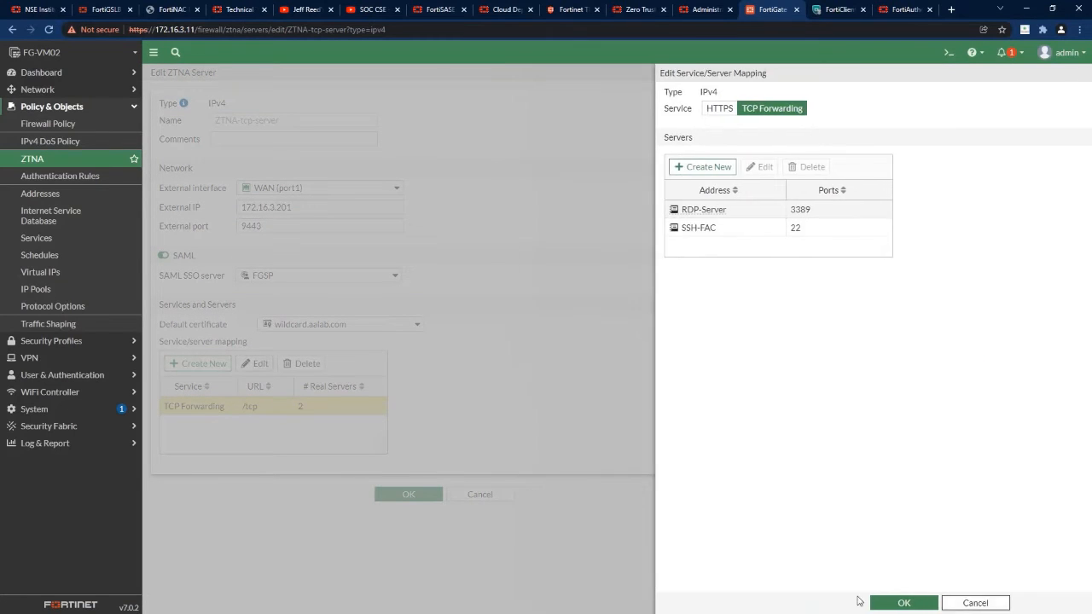
{"action": "left_click", "coordinate": [495, 494]}
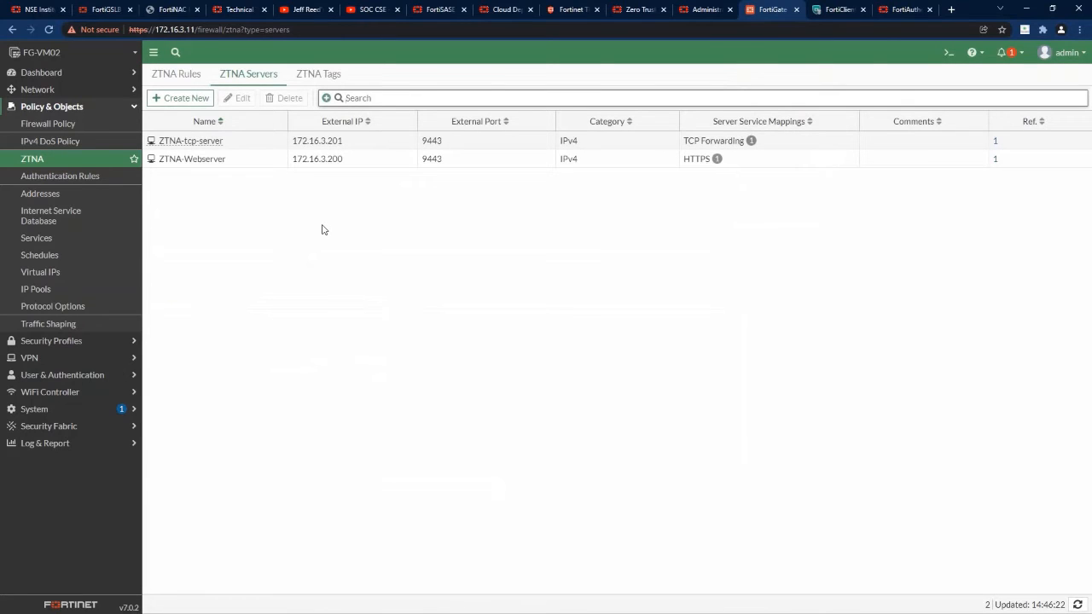
{"action": "left_click", "coordinate": [174, 76]}
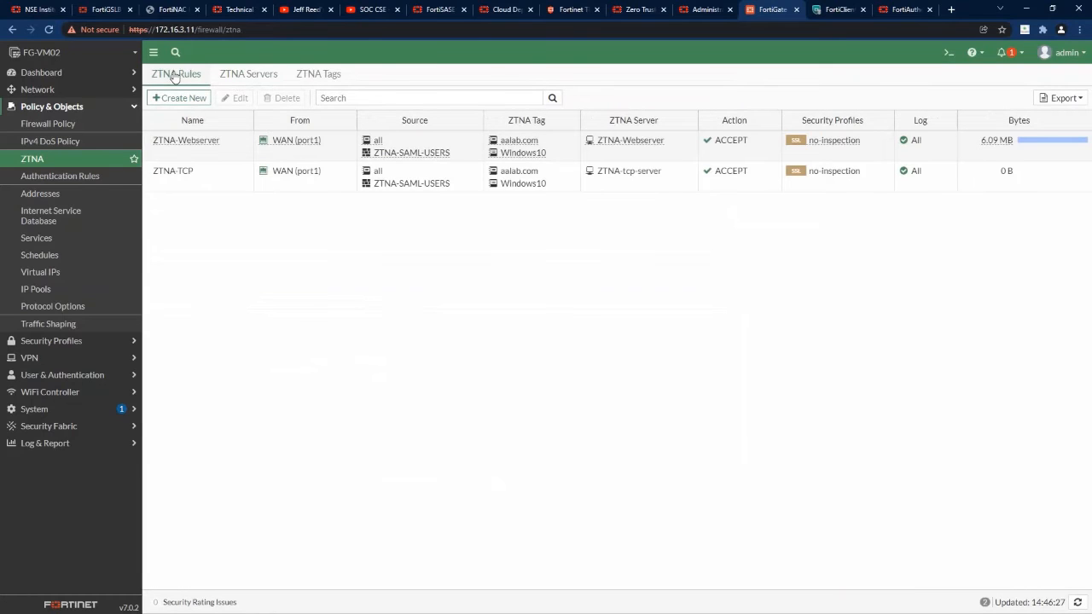
{"action": "left_click", "coordinate": [208, 174]}
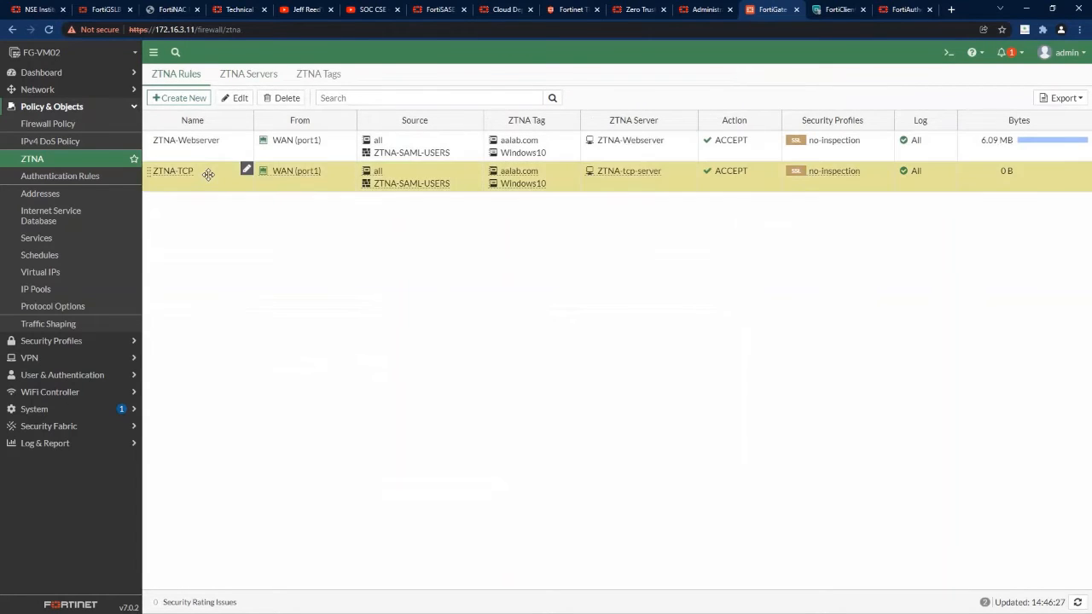
{"action": "left_click", "coordinate": [235, 99]}
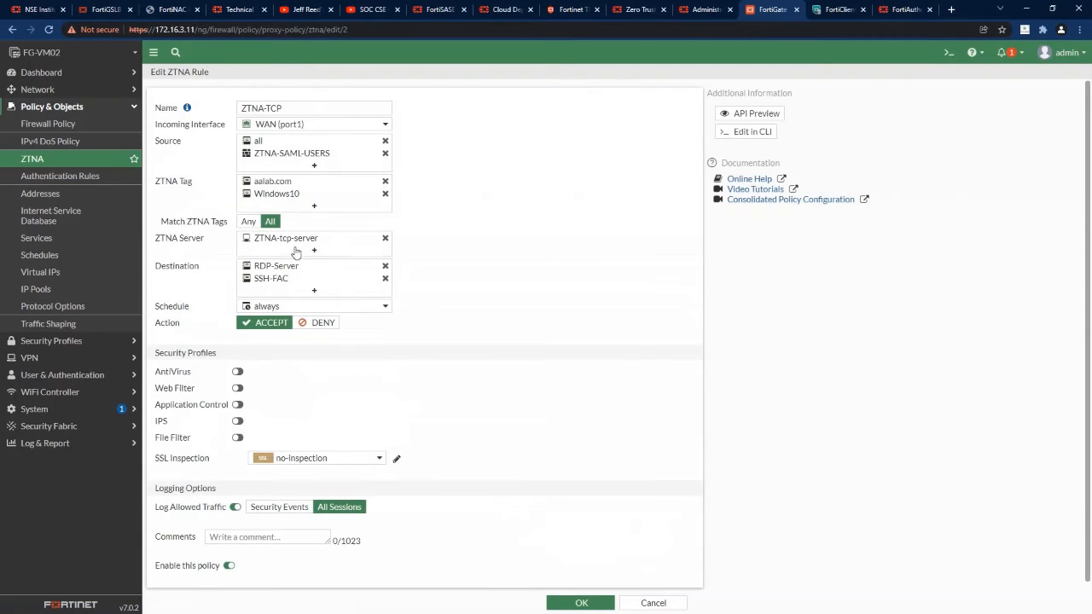
{"action": "left_click", "coordinate": [329, 161]}
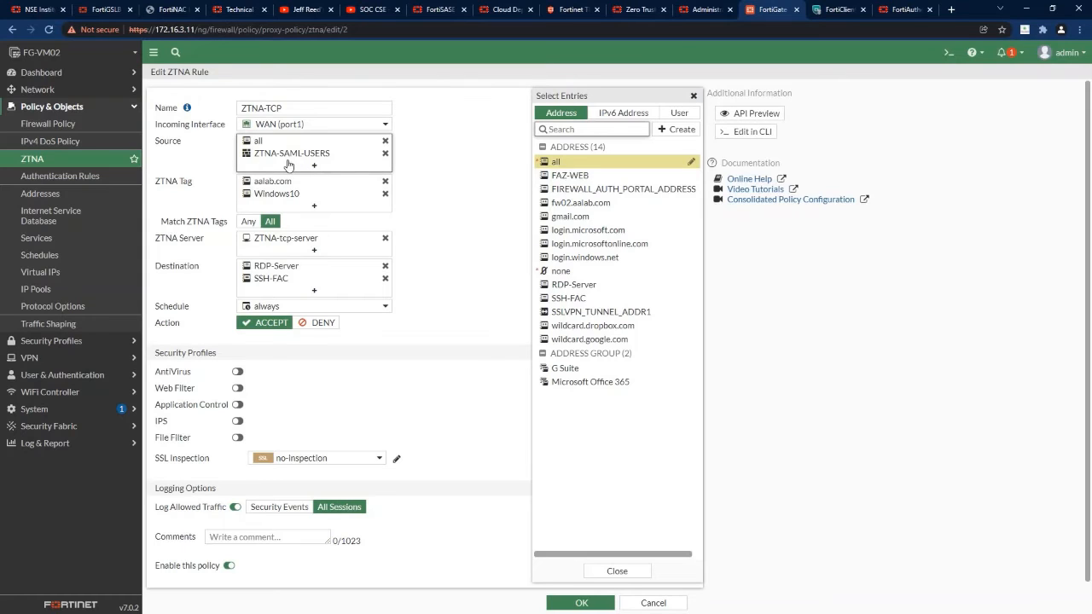
{"action": "mouse_move", "coordinate": [296, 161]}
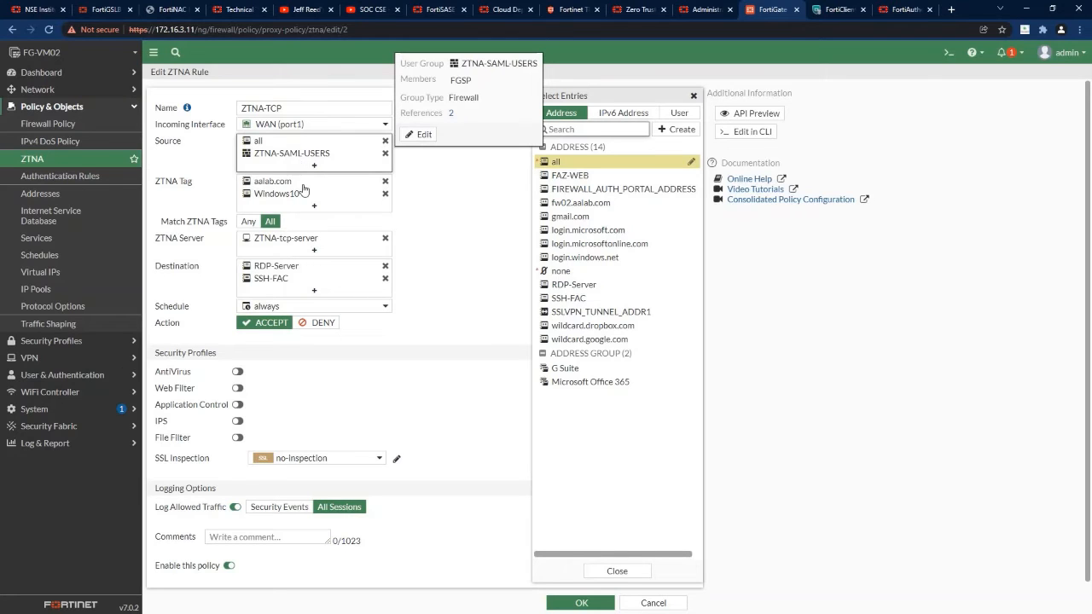
{"action": "left_click", "coordinate": [302, 188]}
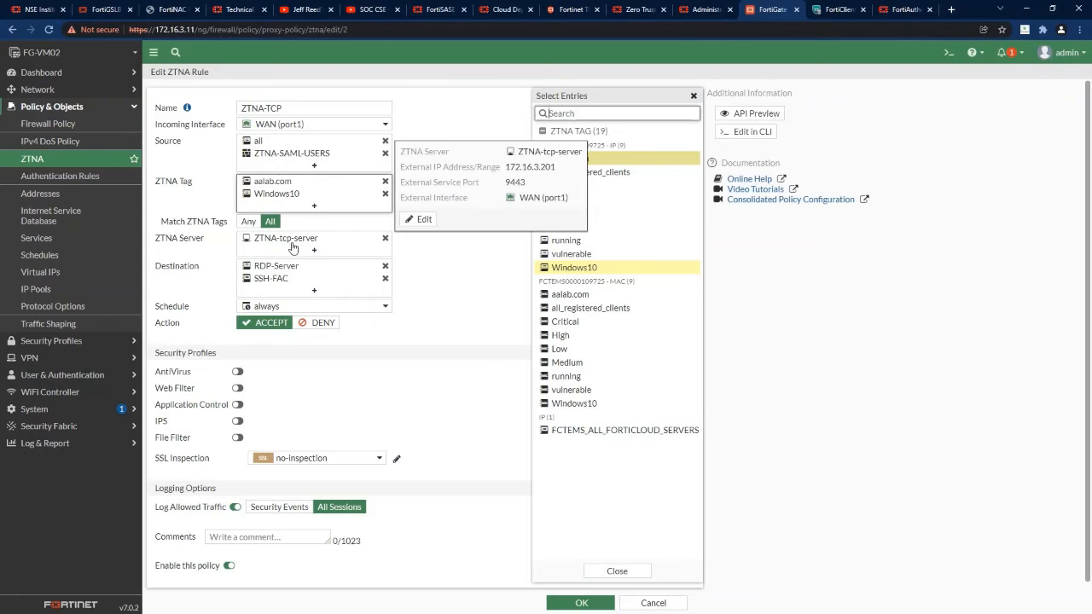
{"action": "left_click", "coordinate": [292, 247]}
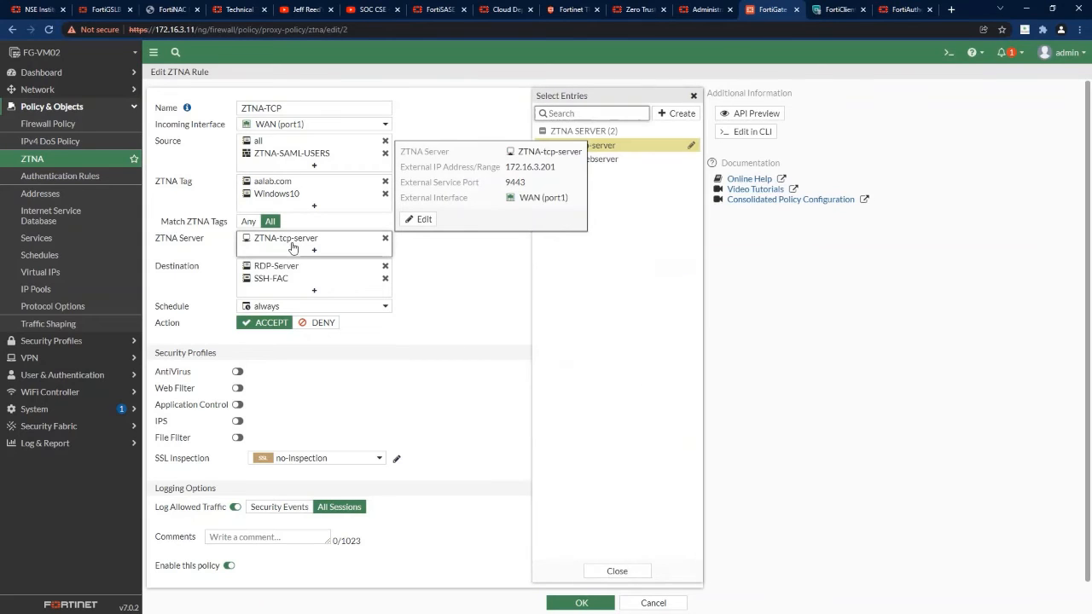
{"action": "left_click", "coordinate": [653, 604]}
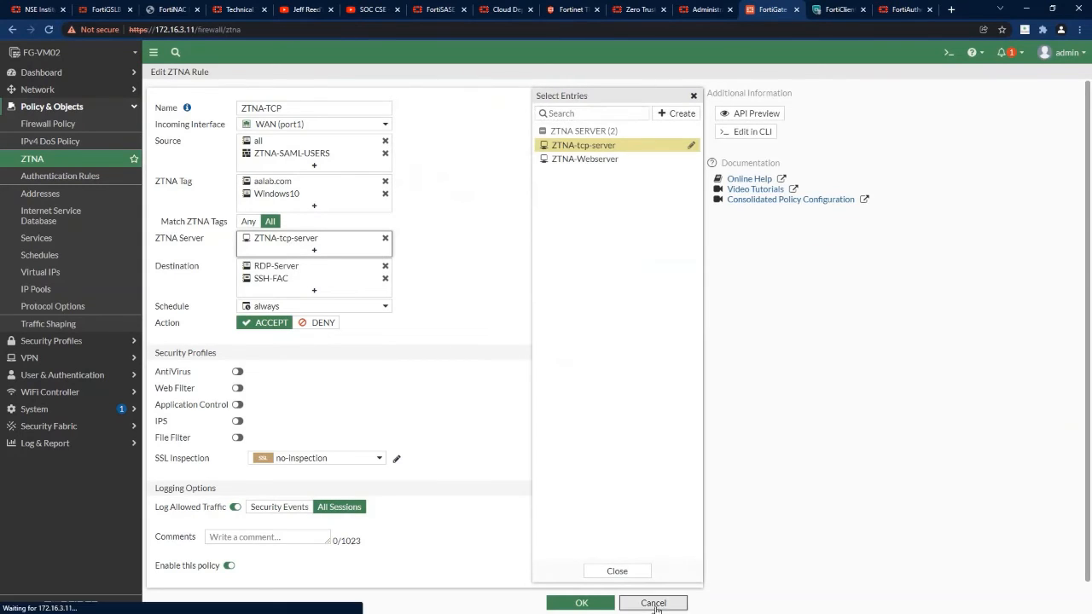
{"action": "left_click", "coordinate": [211, 178]}
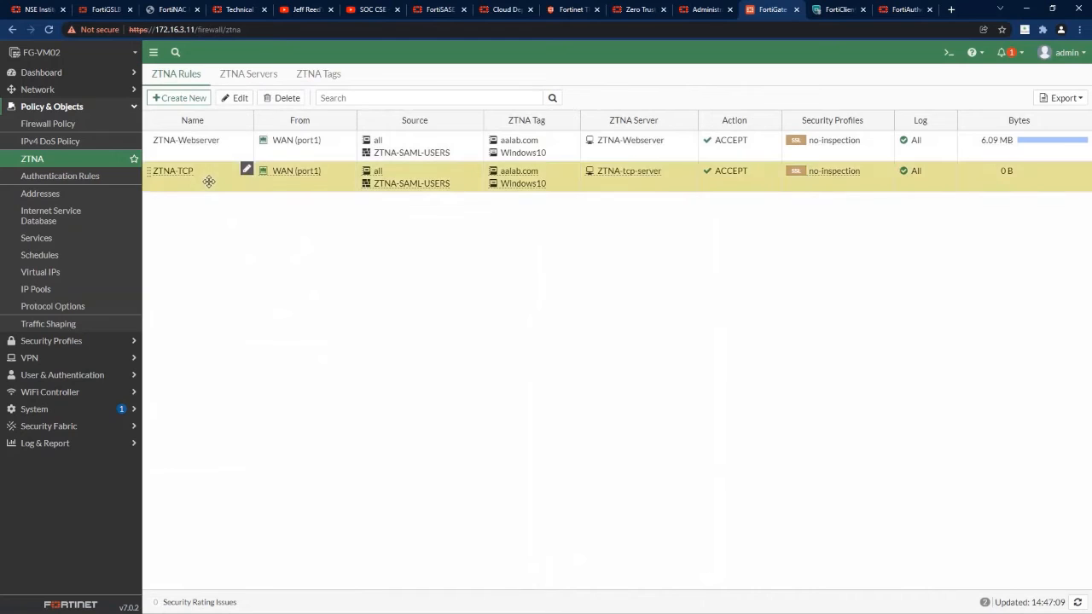
{"action": "left_click", "coordinate": [235, 99]}
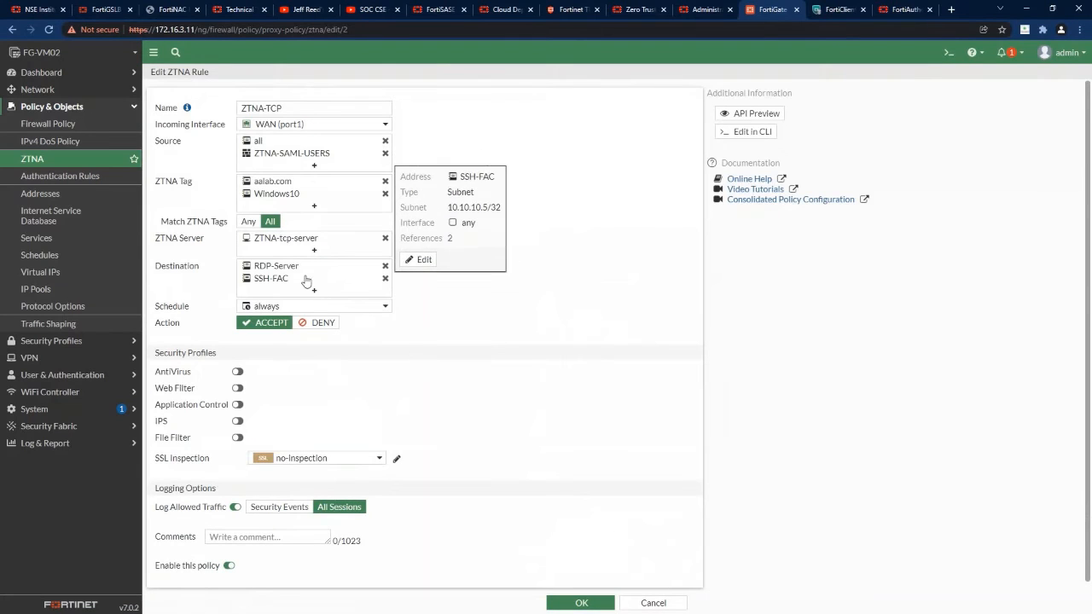
{"action": "left_click", "coordinate": [306, 281]}
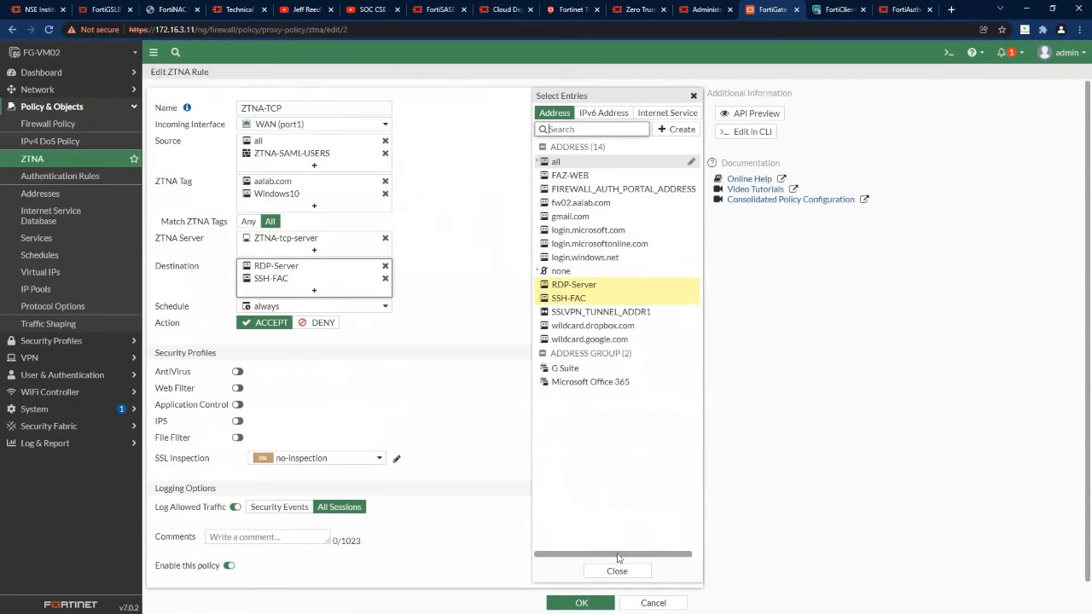
{"action": "left_click", "coordinate": [616, 570]}
{"action": "left_click", "coordinate": [653, 602]}
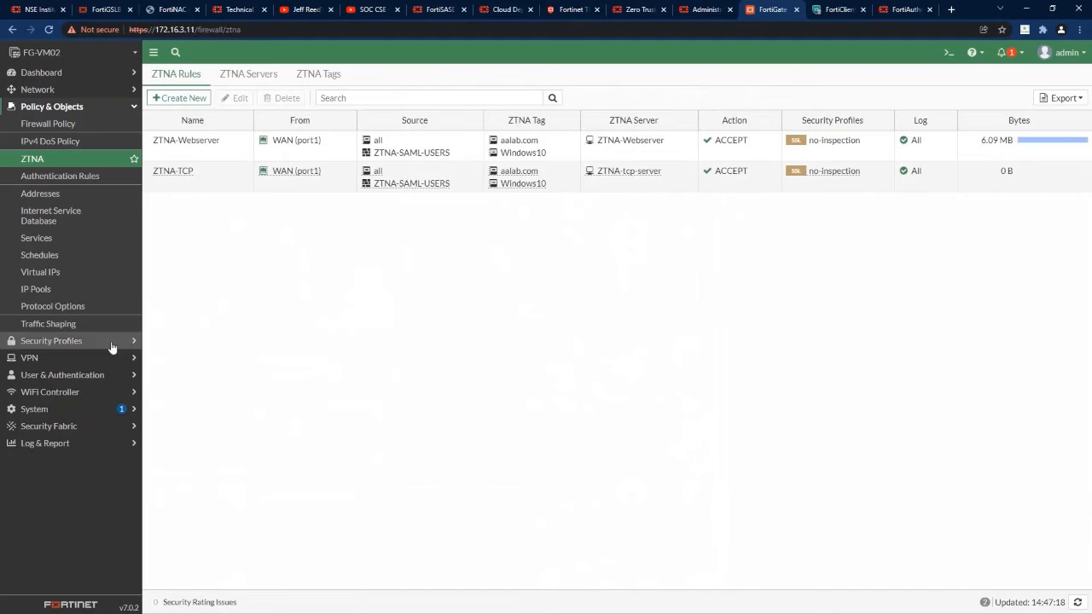
On the Win10 VM, check FortiClient's EMS connection and show ZTNA rules: SSH 10.10.10.5:22, RDP 10.10.10.2:3389.
{"action": "key", "text": "alt+Tab"}
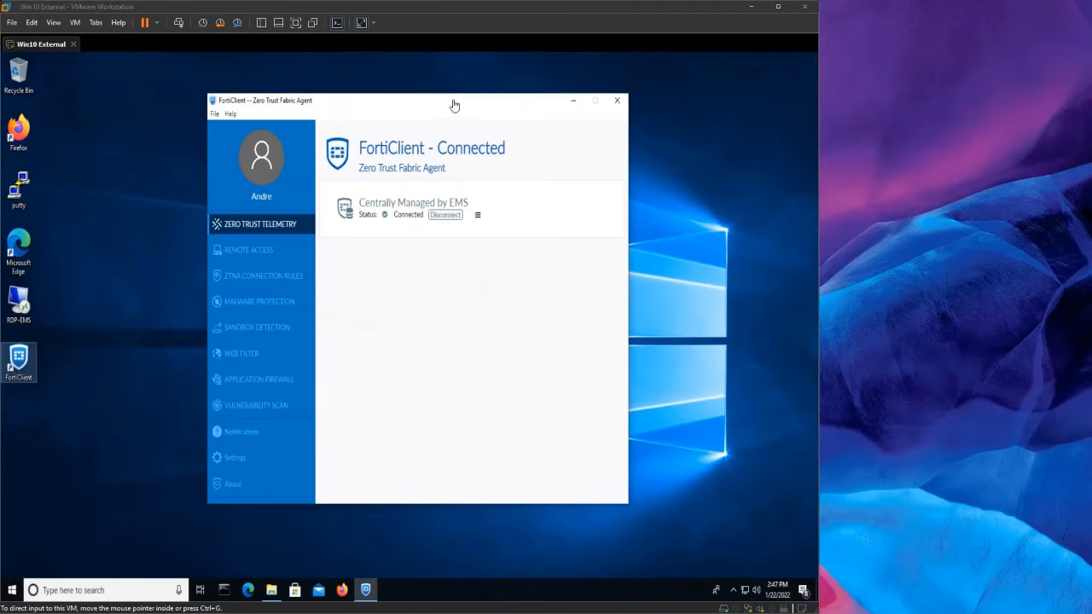
{"action": "left_click_drag", "start_coordinate": [480, 105], "coordinate": [468, 103]}
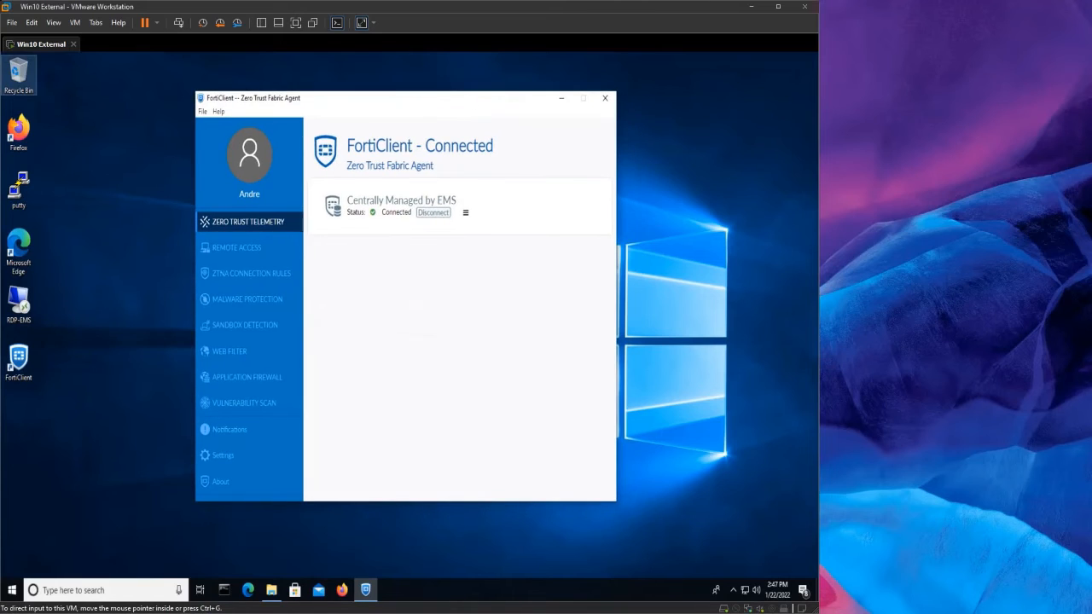
{"action": "left_click_drag", "start_coordinate": [0, 81], "coordinate": [1004, 8]}
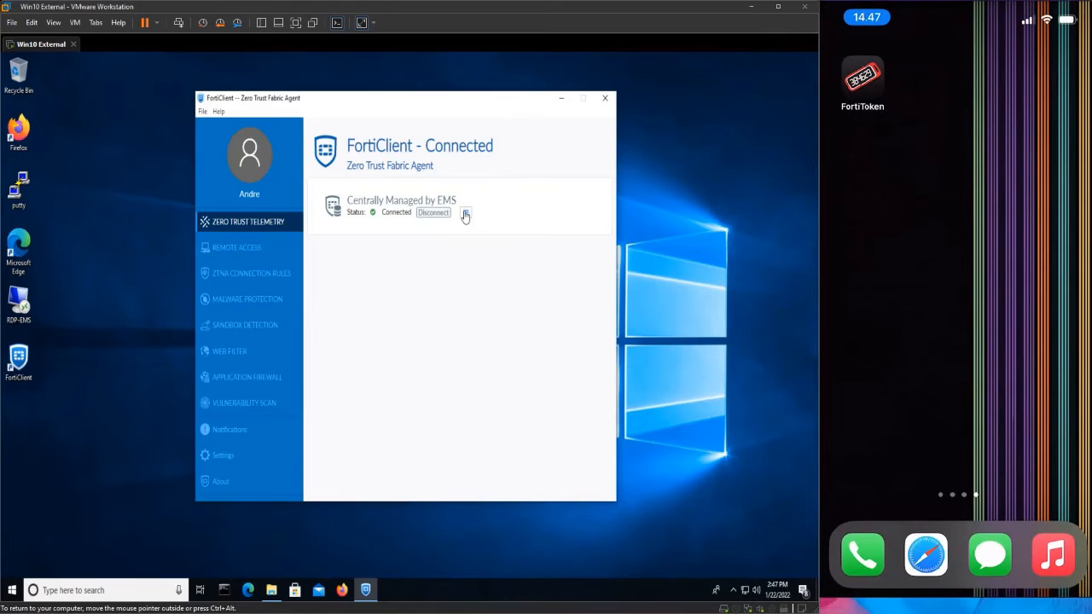
{"action": "left_click", "coordinate": [465, 212]}
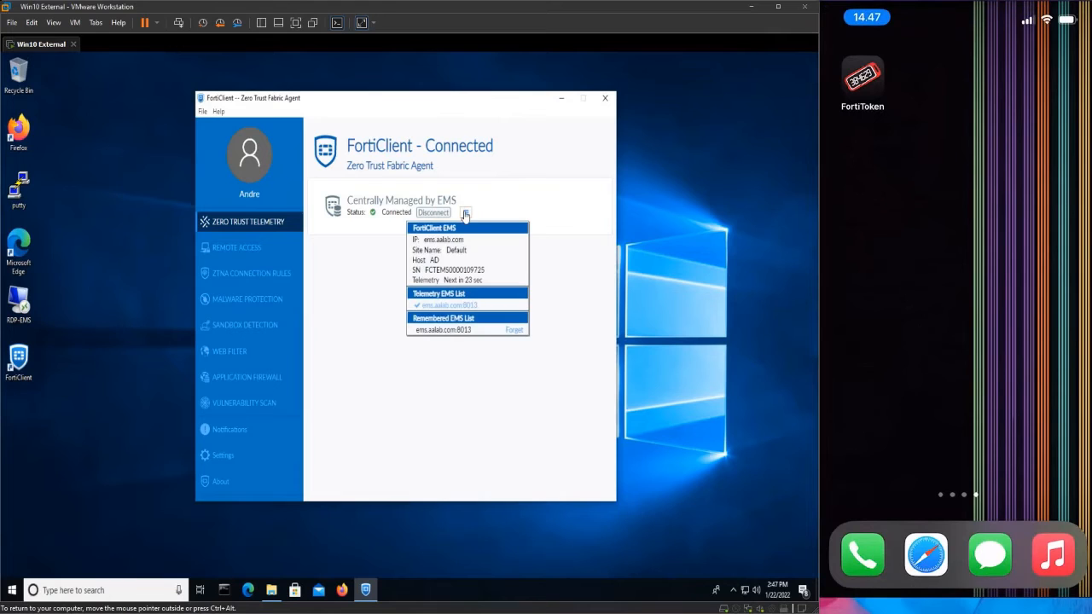
{"action": "left_click", "coordinate": [388, 267]}
{"action": "left_click", "coordinate": [243, 275]}
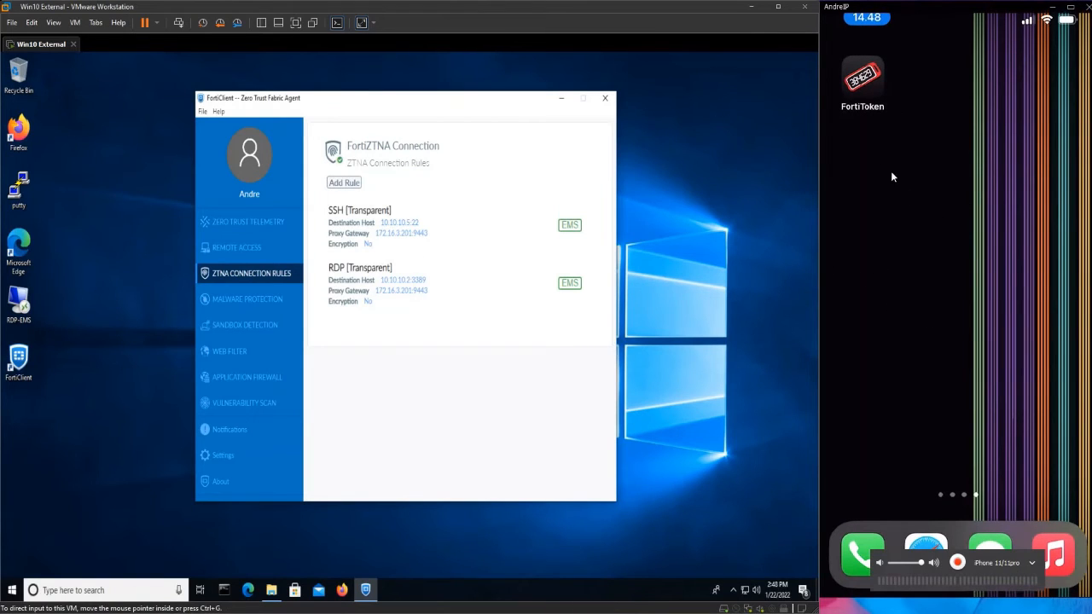
Check the endpoint's aalab.com and Windows10 Zero Trust tags in FortiClient, then launch Microsoft Edge.
{"action": "left_click", "coordinate": [880, 107]}
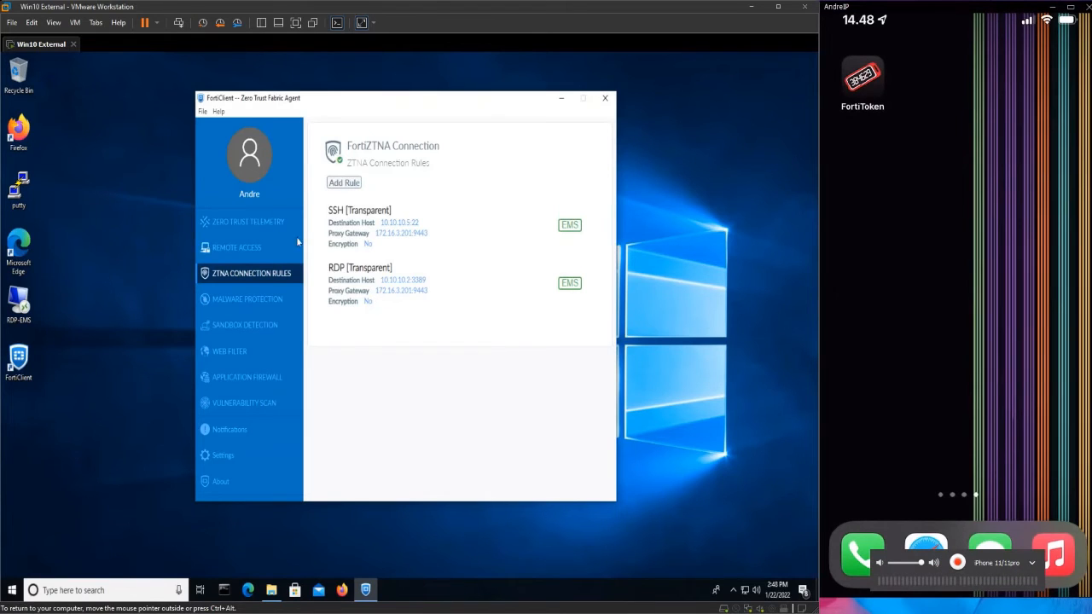
{"action": "left_click", "coordinate": [250, 159]}
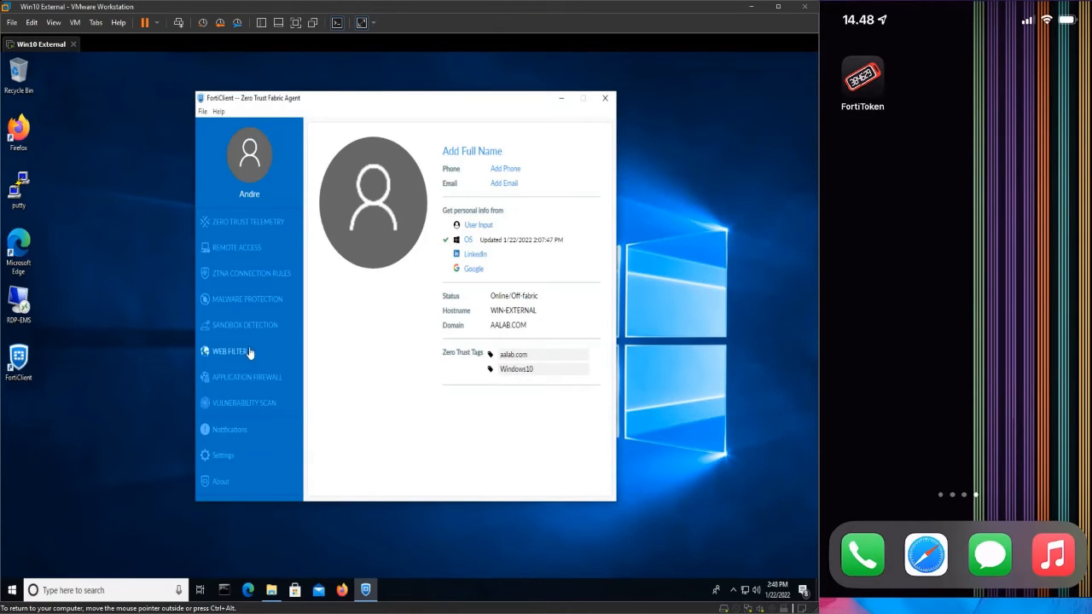
{"action": "double_click", "coordinate": [18, 247]}
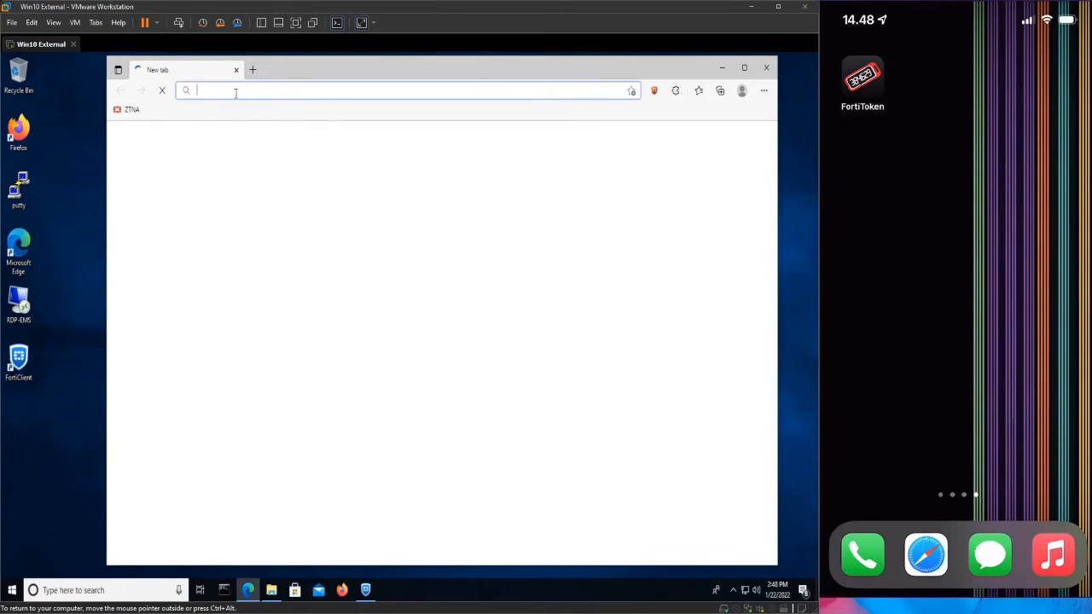
Browse to the ZTNA bookmark ztna.aalab.com:9443, presenting the EMS client certificate both times it is requested.
{"action": "left_click", "coordinate": [129, 110]}
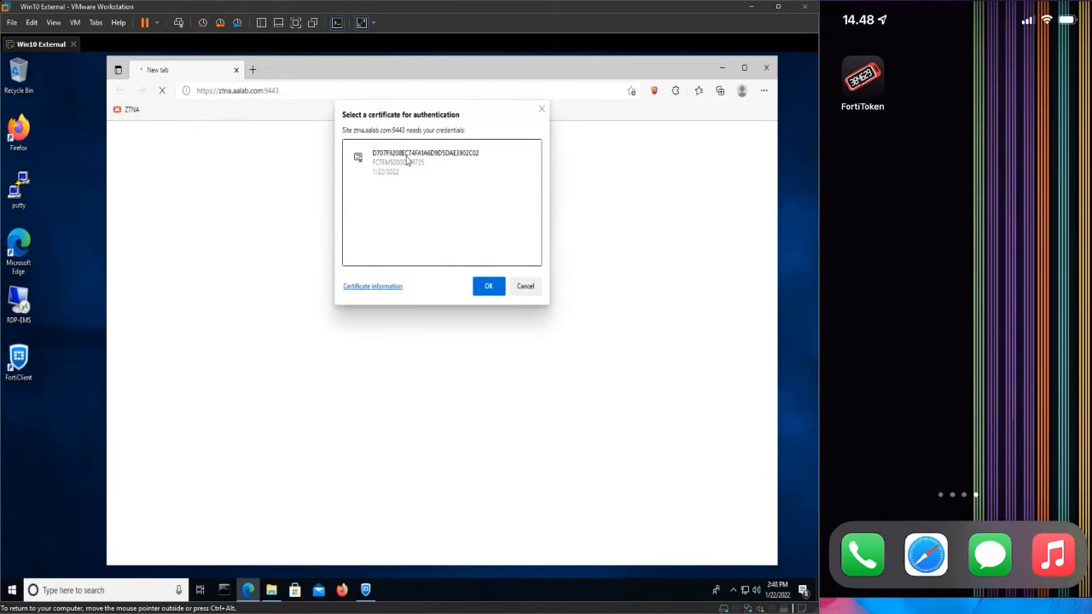
{"action": "left_click", "coordinate": [408, 162]}
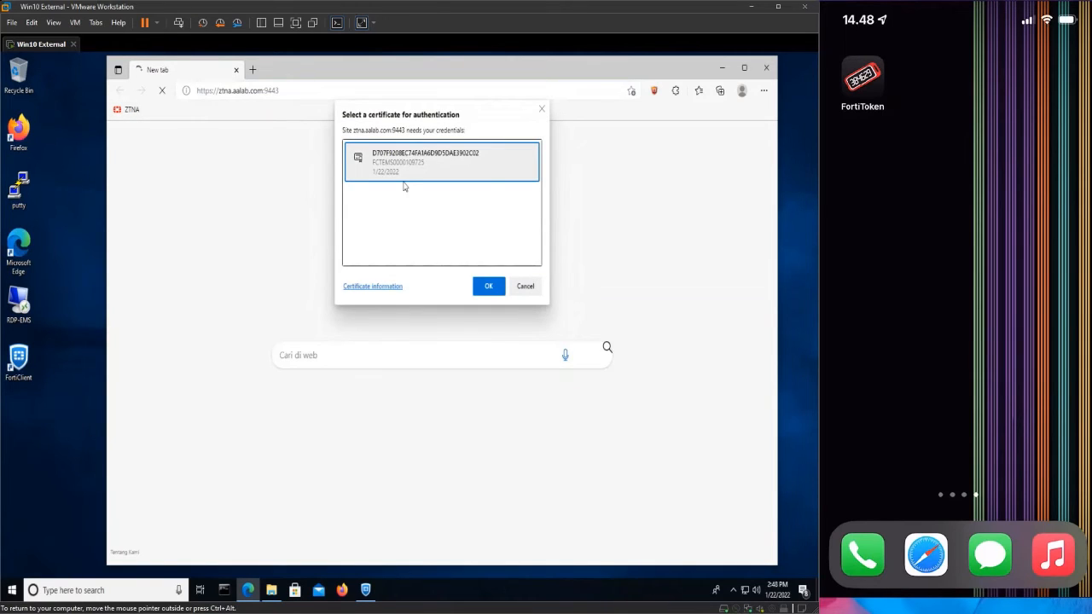
{"action": "left_click", "coordinate": [488, 286]}
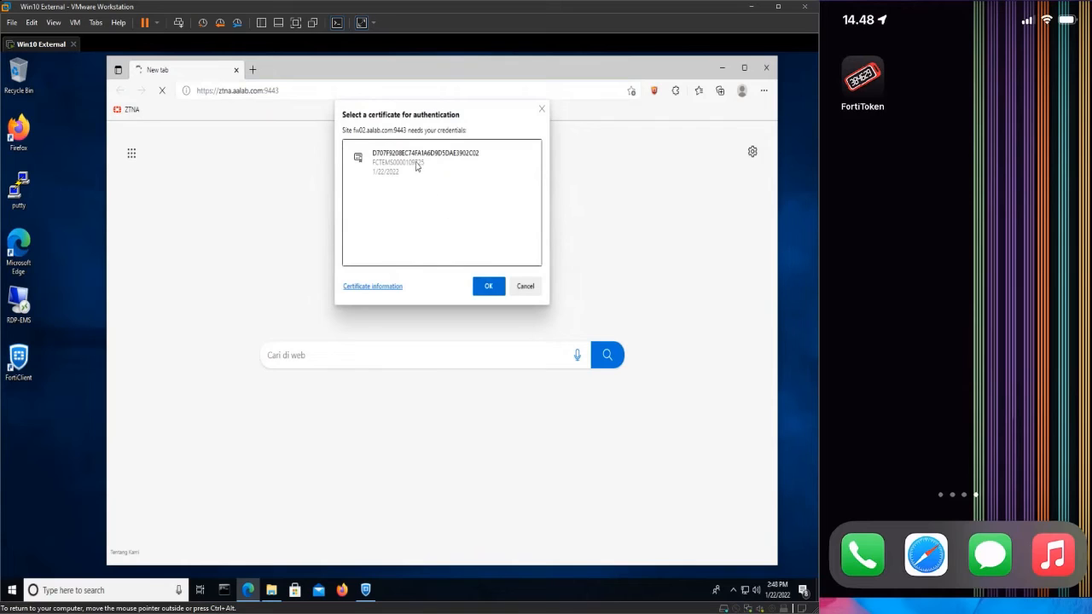
{"action": "left_click", "coordinate": [416, 163]}
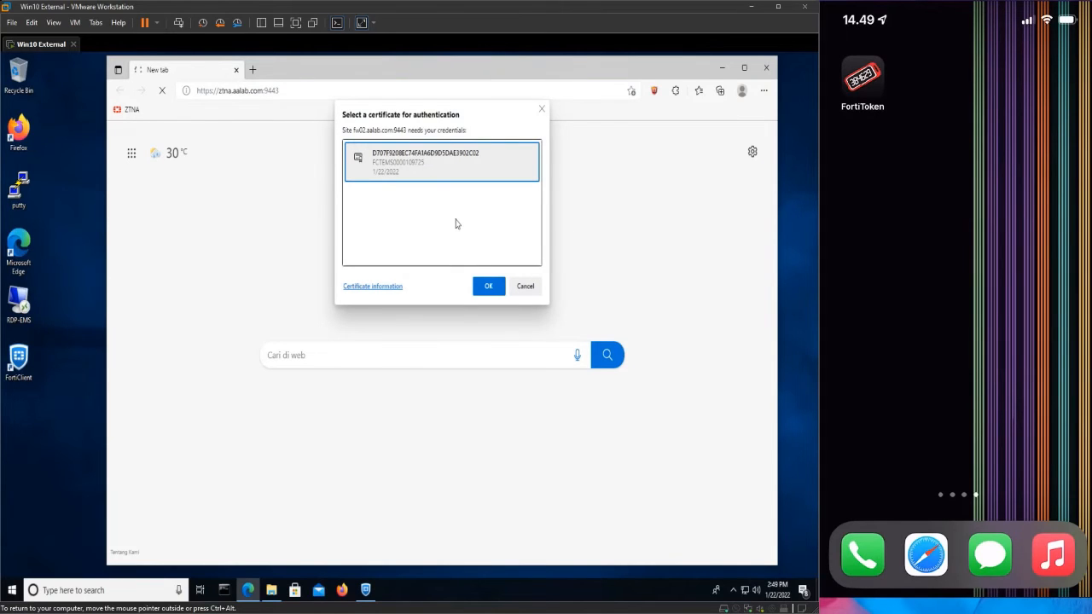
{"action": "left_click", "coordinate": [488, 286]}
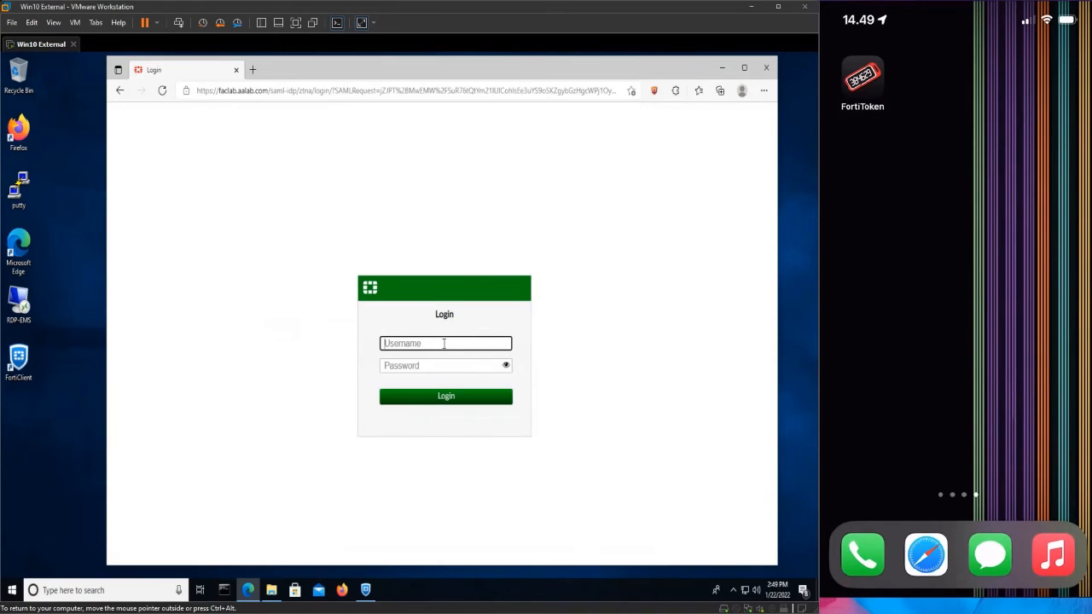
Sign in to the FortiAuthenticator SAML page with the username and password, declining to save the password.
{"action": "type", "text": "andre"}
{"action": "left_click", "coordinate": [414, 365]}
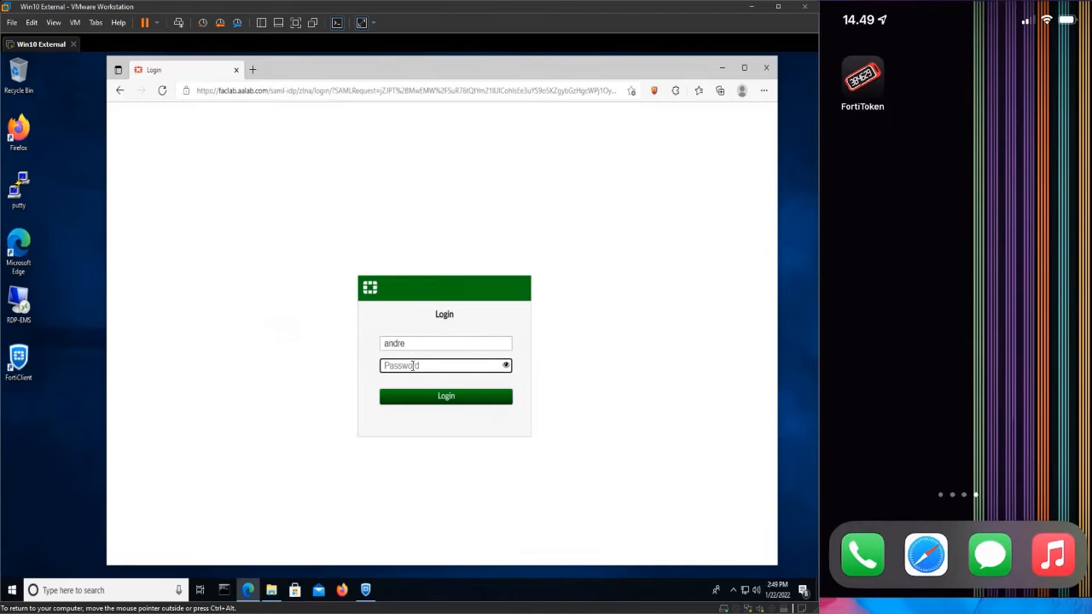
{"action": "type", "text": "********"}
{"action": "key", "text": "Return"}
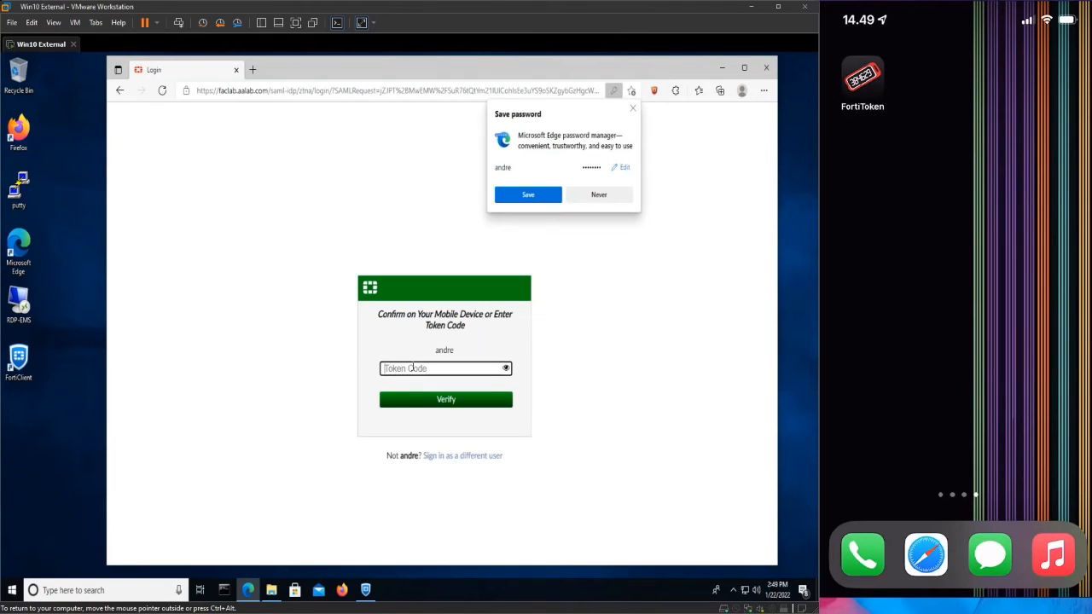
{"action": "left_click", "coordinate": [596, 198]}
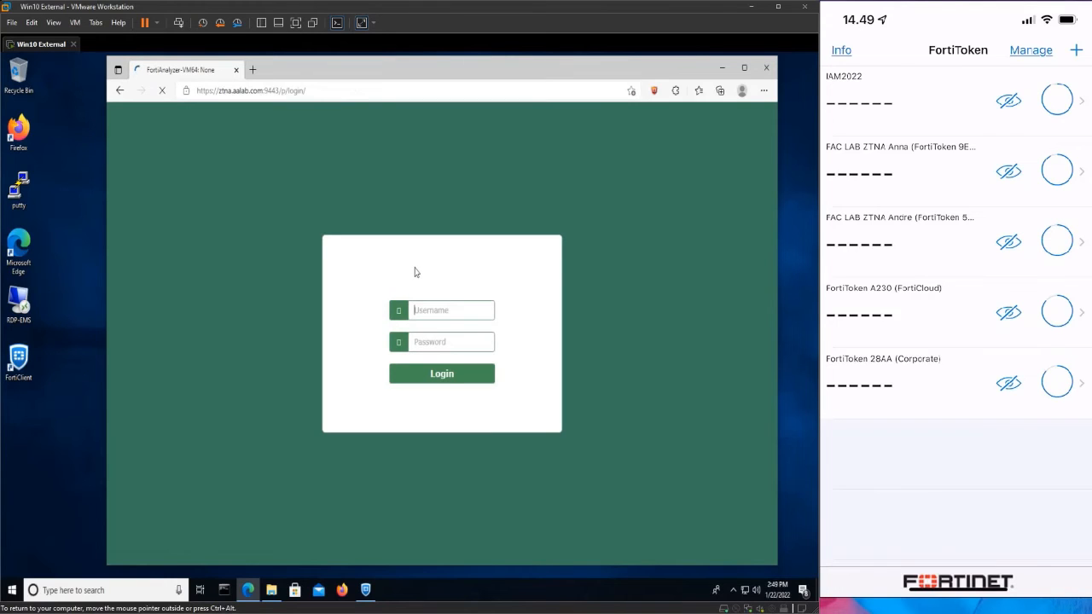
Close the browser and start the RDP-EMS remote desktop connection, accepting the unverified remote computer.
{"action": "left_click", "coordinate": [764, 69]}
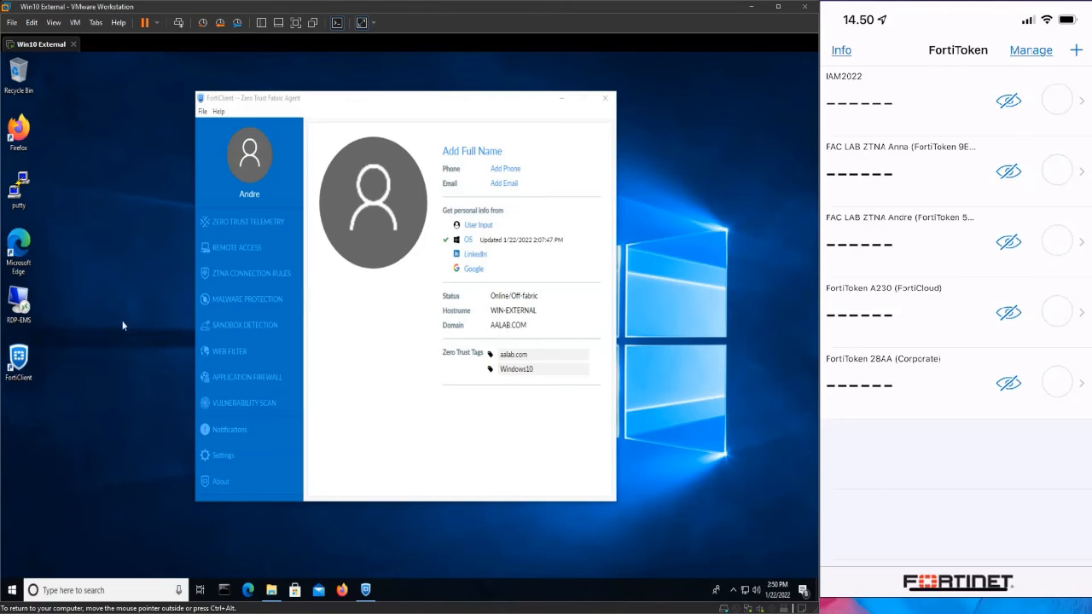
{"action": "double_click", "coordinate": [20, 304]}
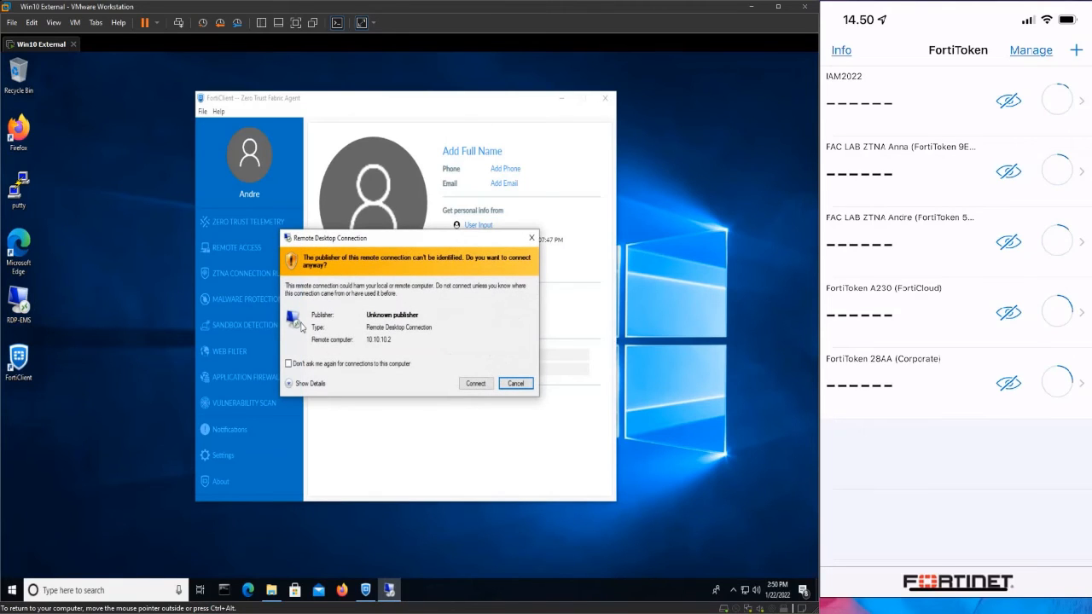
{"action": "left_click", "coordinate": [475, 385]}
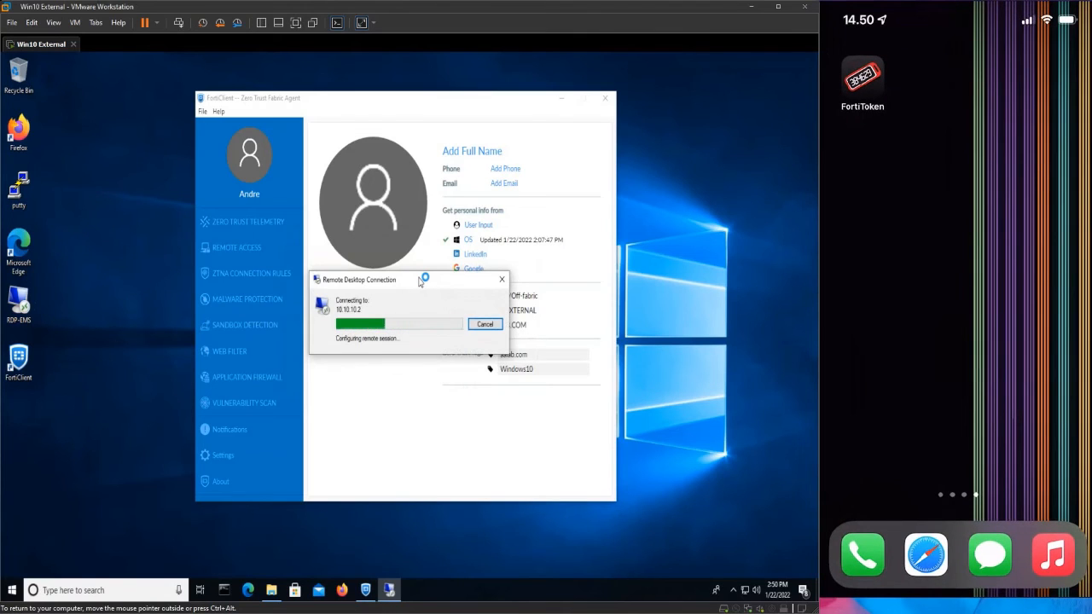
{"action": "left_click_drag", "start_coordinate": [420, 282], "coordinate": [556, 401]}
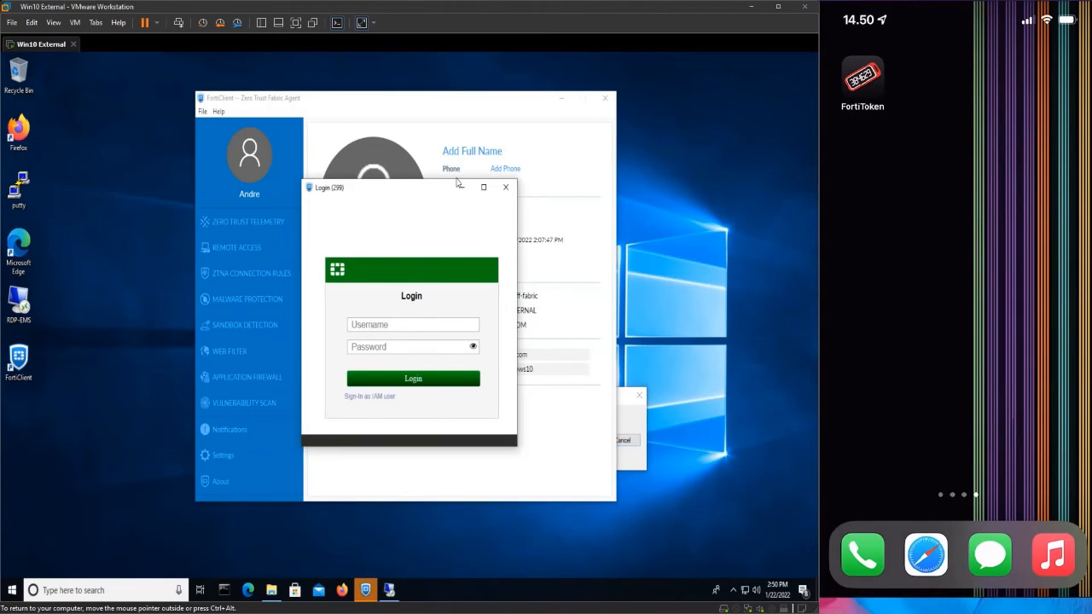
Complete the SAML login, then enter the Windows password to sign in to 10.10.10.2.
{"action": "left_click", "coordinate": [430, 318]}
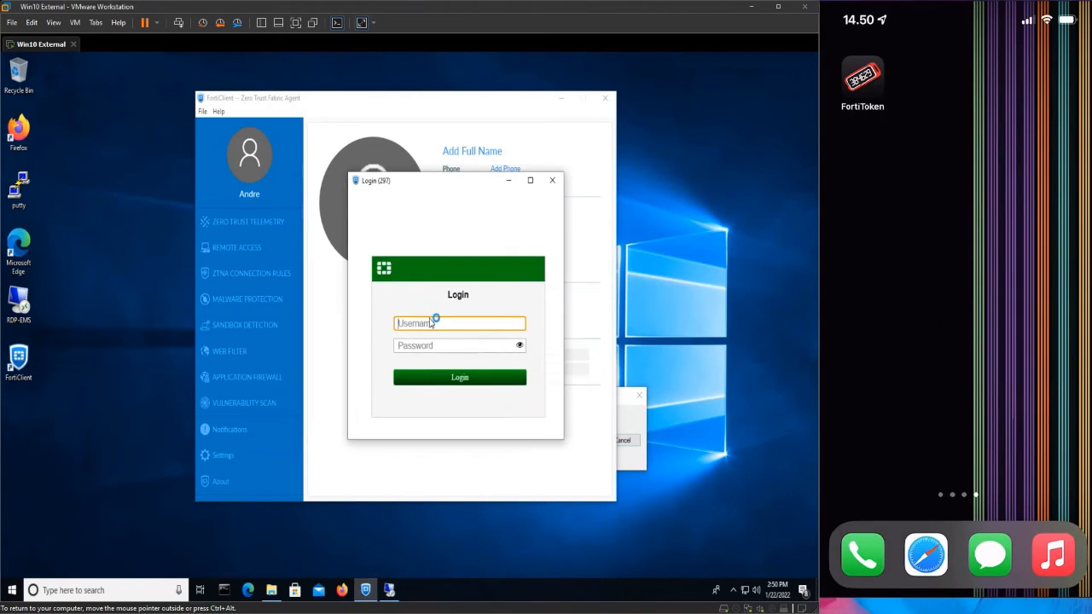
{"action": "type", "text": "andre"}
{"action": "key", "text": "Tab"}
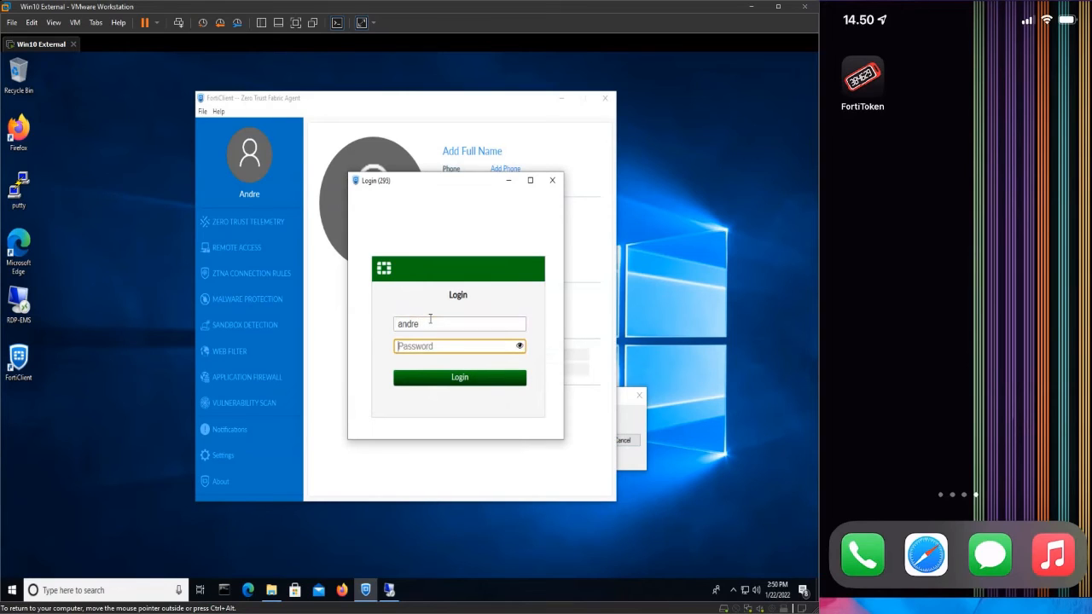
{"action": "type", "text": "••••••••"}
{"action": "key", "text": "Return"}
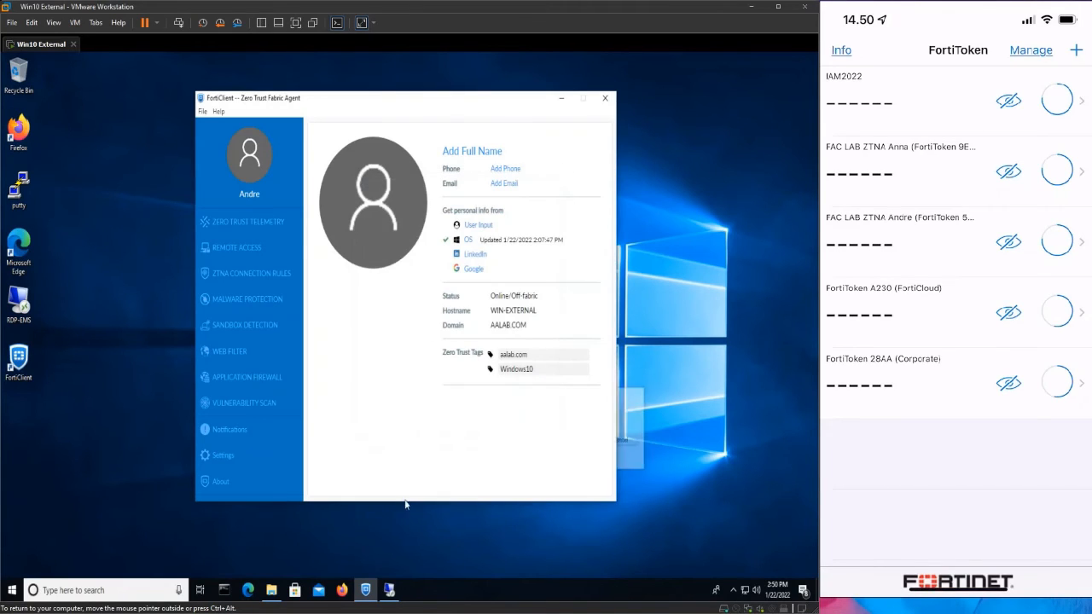
{"action": "left_click", "coordinate": [390, 590]}
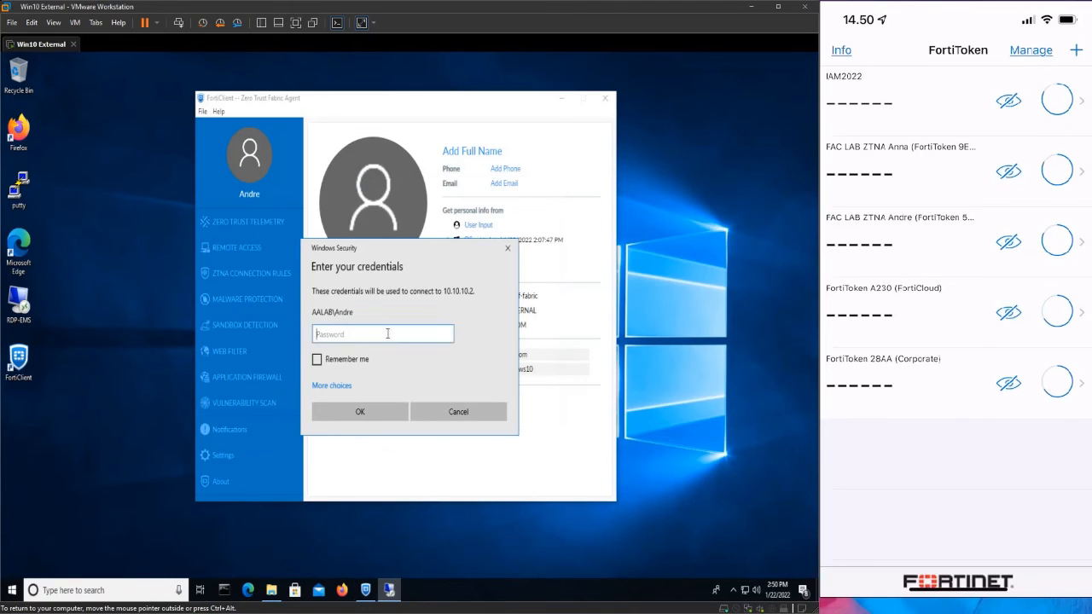
{"action": "type", "text": "********"}
{"action": "key", "text": "Return"}
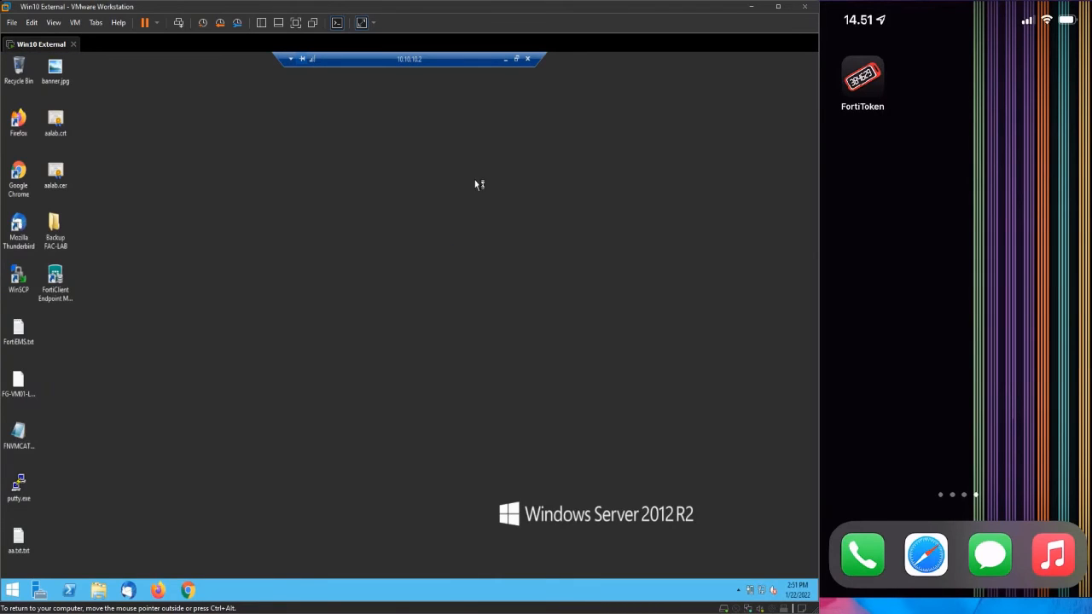
Minimize the remote desktop and open the saved SSH-FAC session in PuTTY.
{"action": "left_click", "coordinate": [507, 59]}
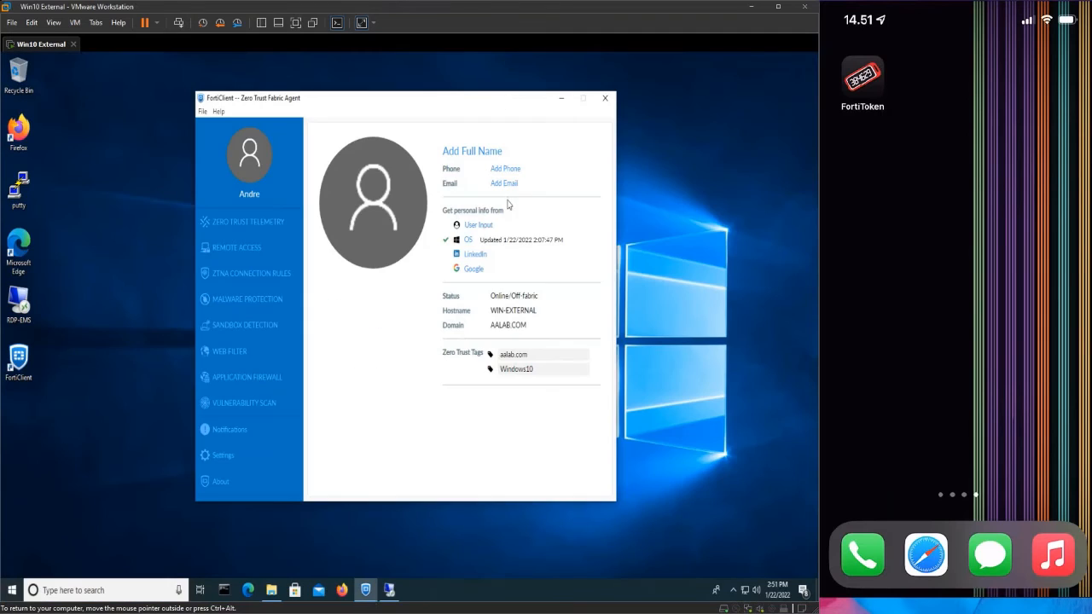
{"action": "double_click", "coordinate": [36, 197]}
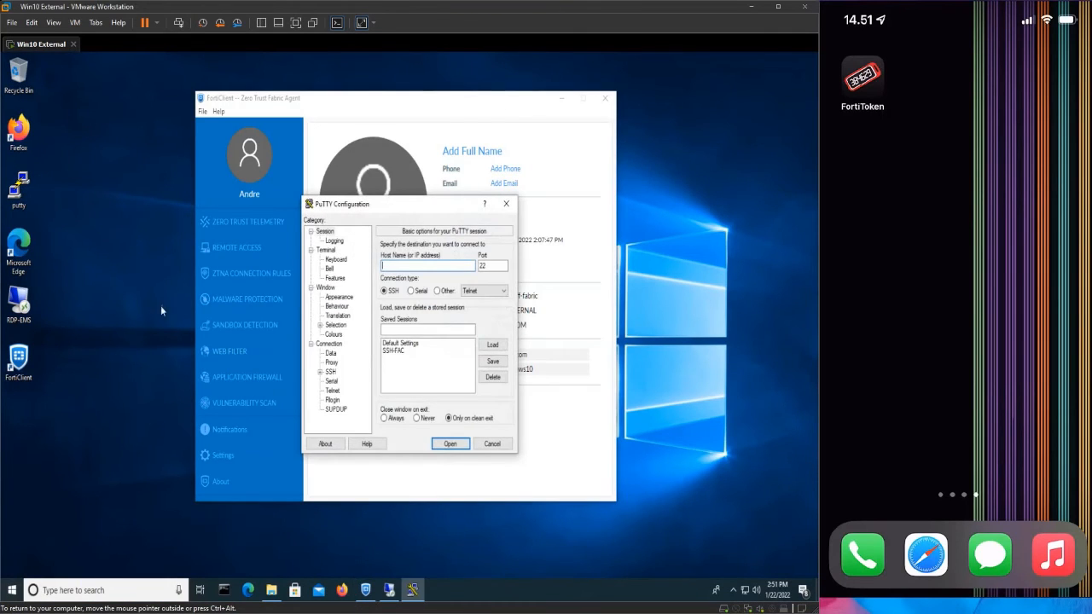
{"action": "left_click", "coordinate": [393, 352]}
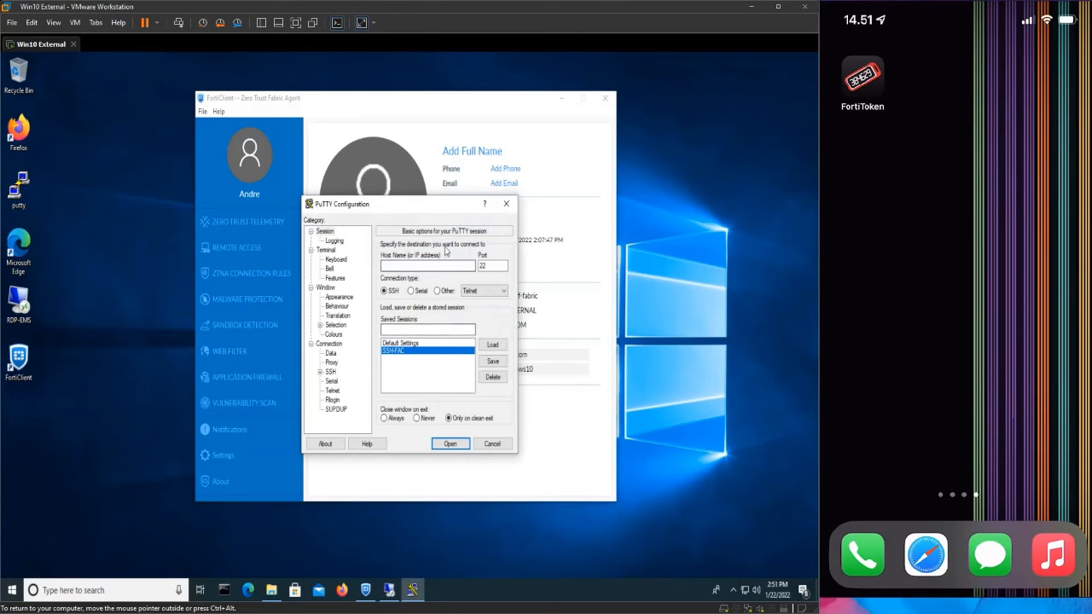
{"action": "left_click_drag", "start_coordinate": [442, 205], "coordinate": [593, 129]}
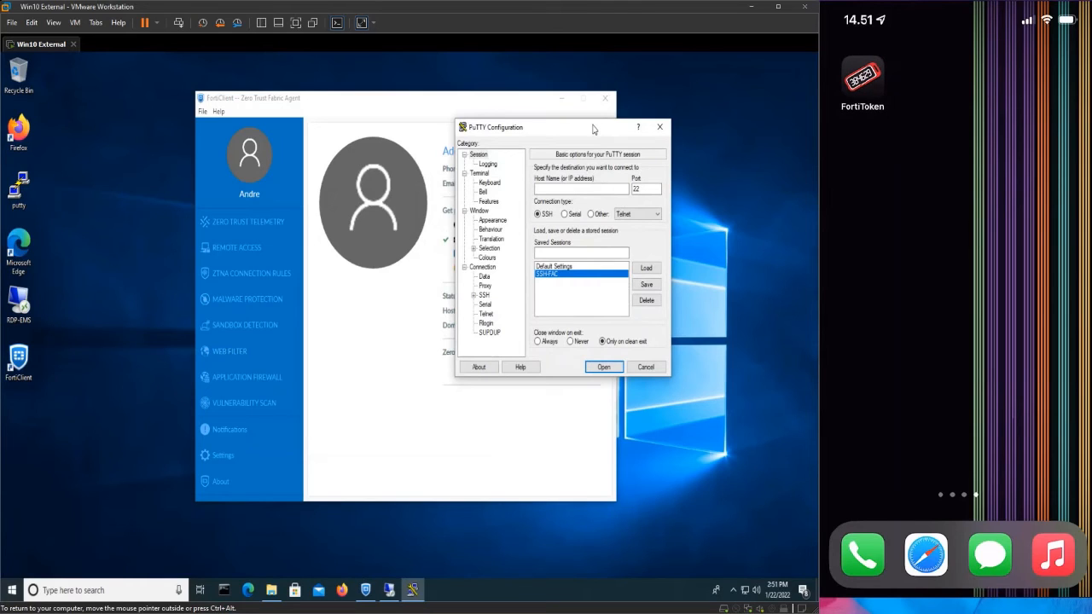
{"action": "left_click", "coordinate": [604, 367]}
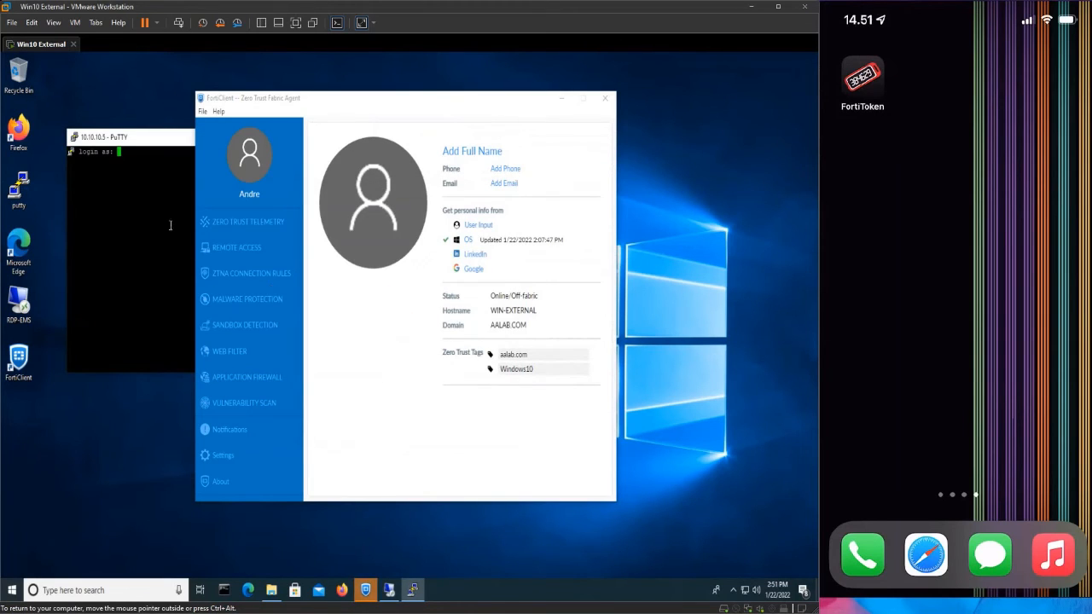
Log in as admin, run show to list the configuration, then exit the SSH session.
{"action": "left_click", "coordinate": [161, 141]}
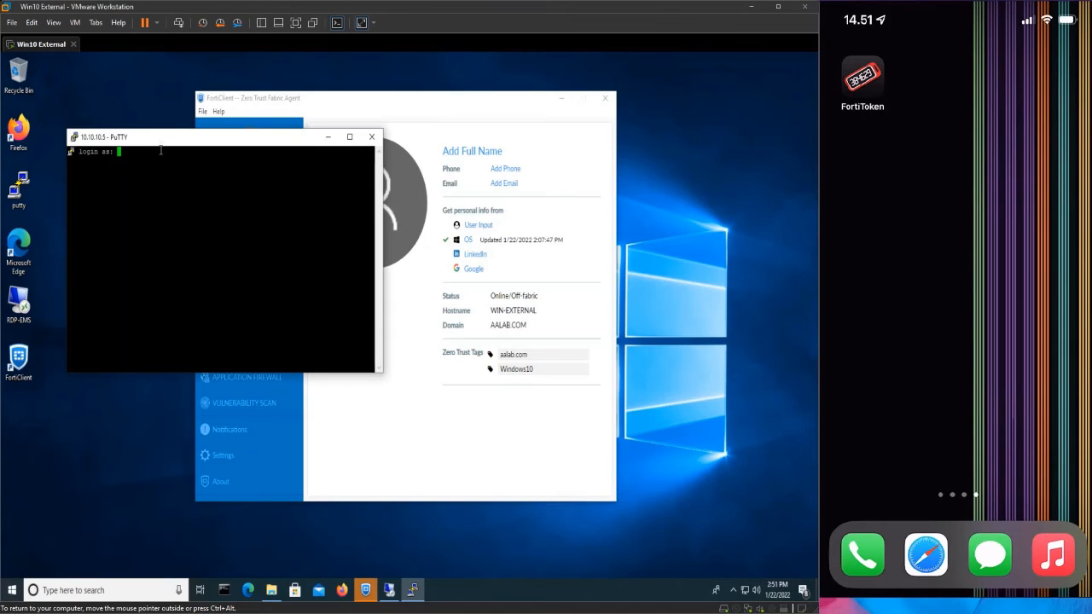
{"action": "type", "text": "admin"}
{"action": "key", "text": "Return"}
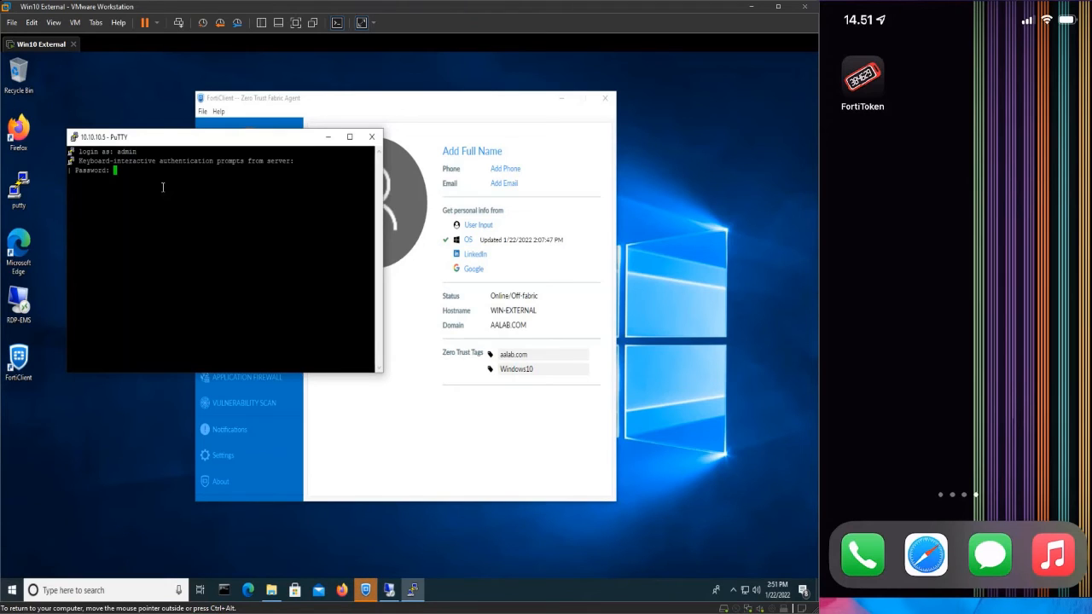
{"action": "key", "text": "Return"}
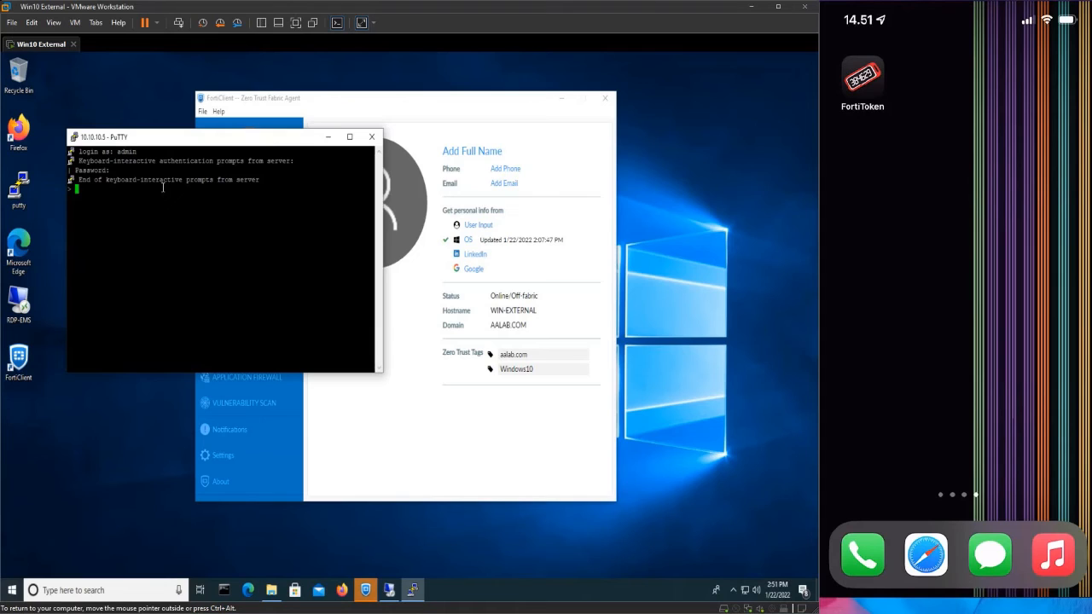
{"action": "key", "text": "Return"}
{"action": "key", "text": "Return"}
{"action": "key", "text": "Return"}
{"action": "type", "text": "show"}
{"action": "key", "text": "Return"}
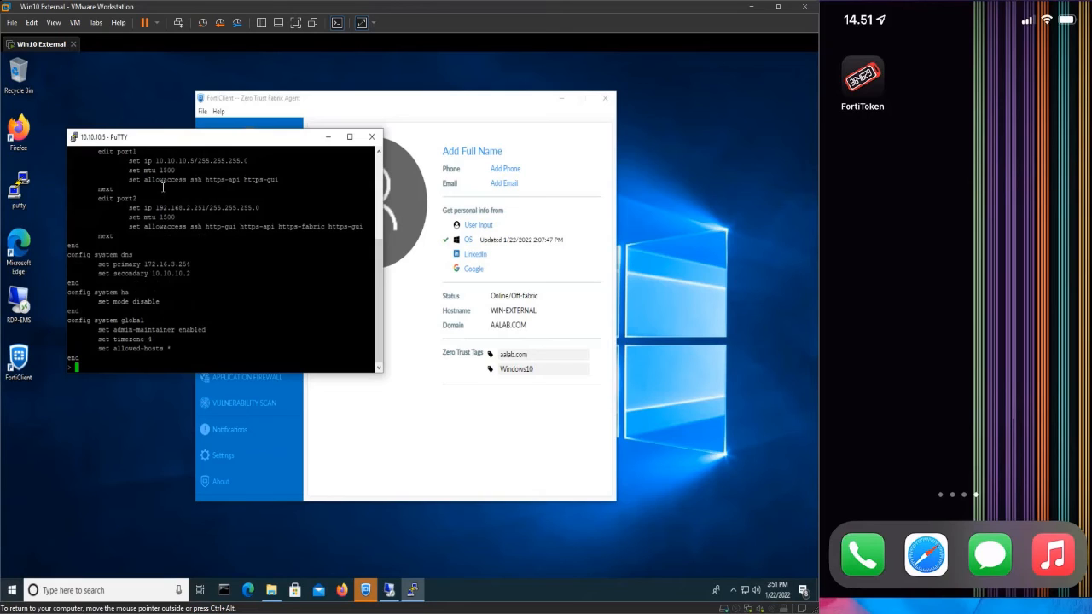
{"action": "type", "text": "exit"}
{"action": "key", "text": "Return"}
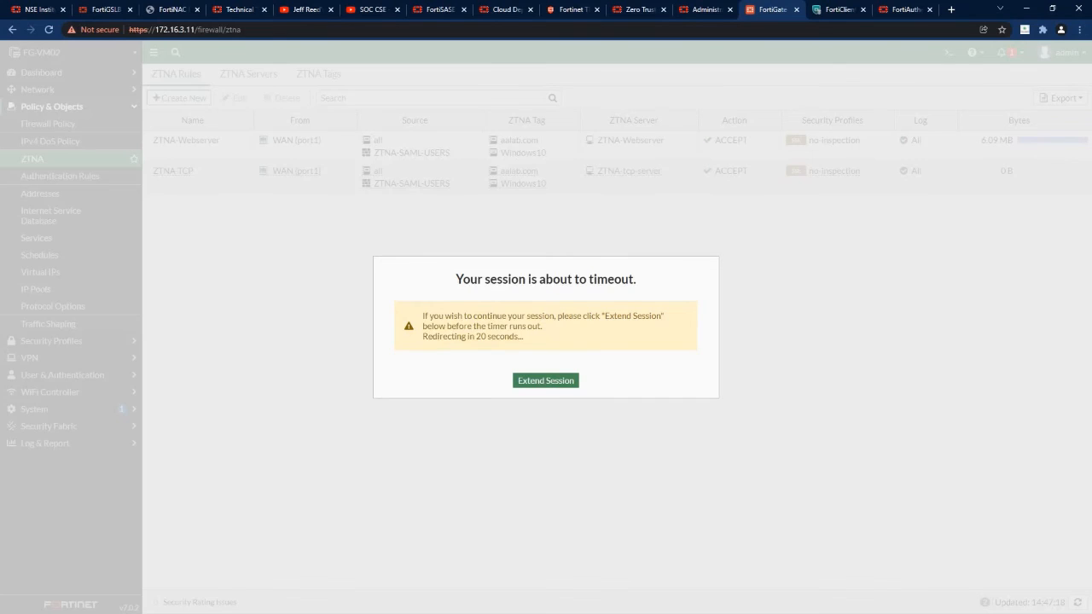
Extend the admin session and find the single ZTNA-SAML-USERS user under Users & Devices Firewall Users.
{"action": "left_click", "coordinate": [557, 383]}
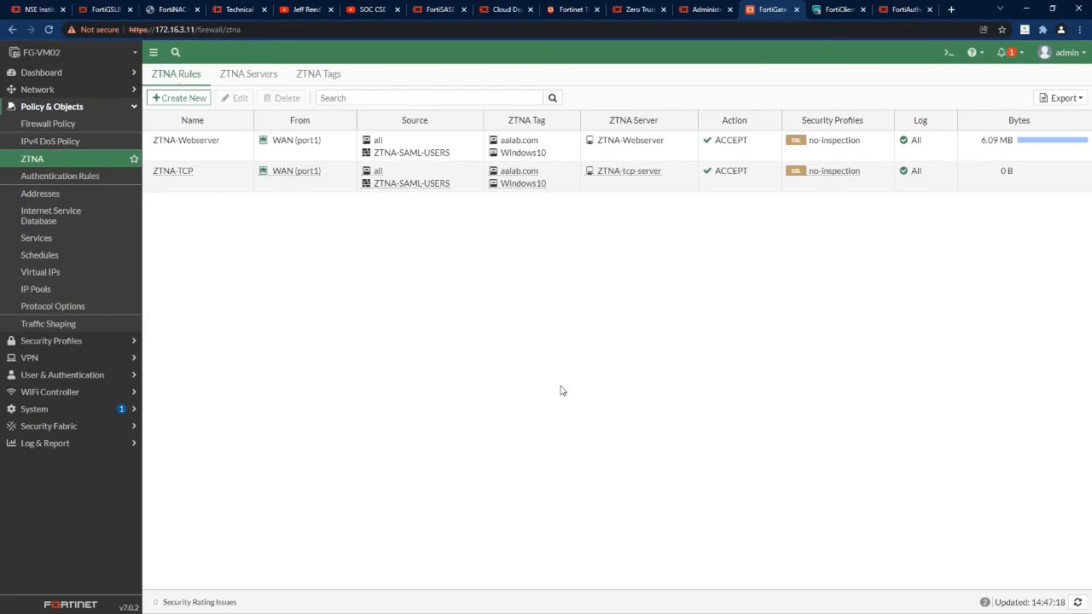
{"action": "left_click", "coordinate": [43, 73]}
{"action": "left_click", "coordinate": [60, 141]}
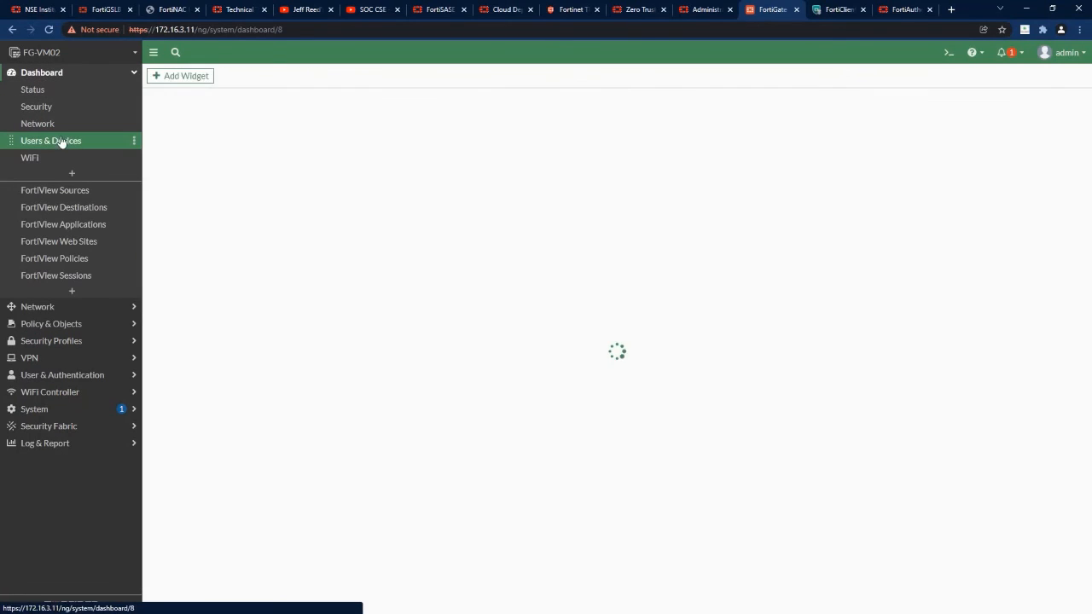
{"action": "left_click", "coordinate": [317, 302]}
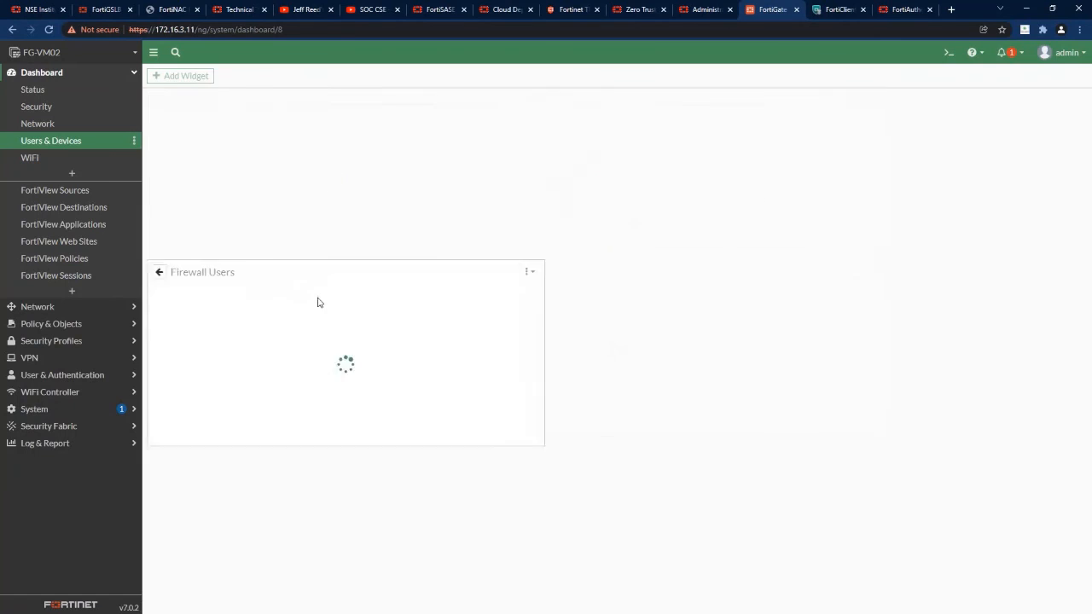
{"action": "left_click", "coordinate": [216, 277]}
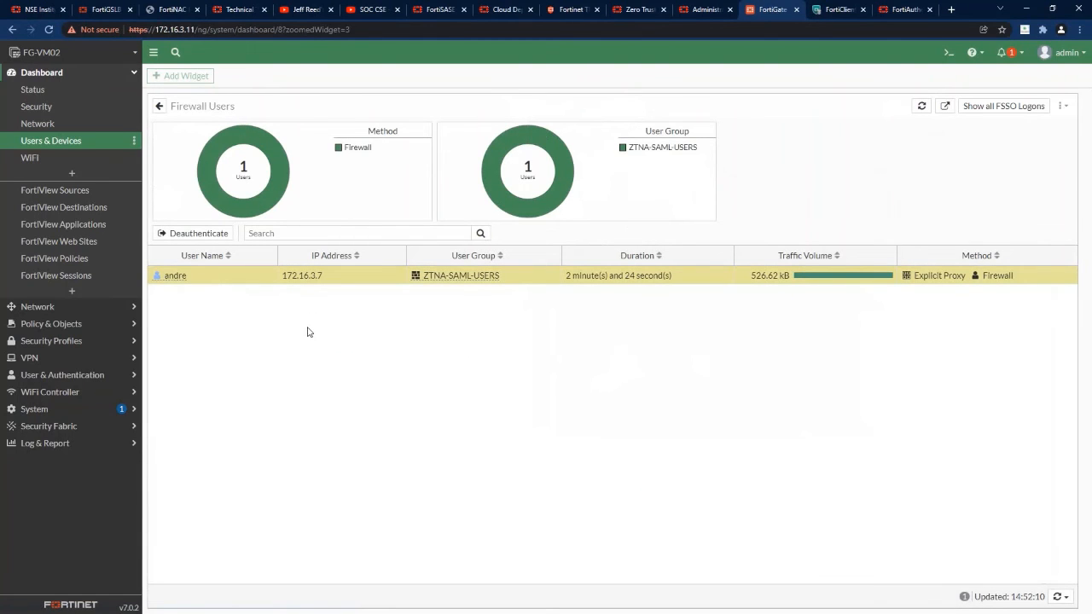
{"action": "left_click", "coordinate": [902, 10]}
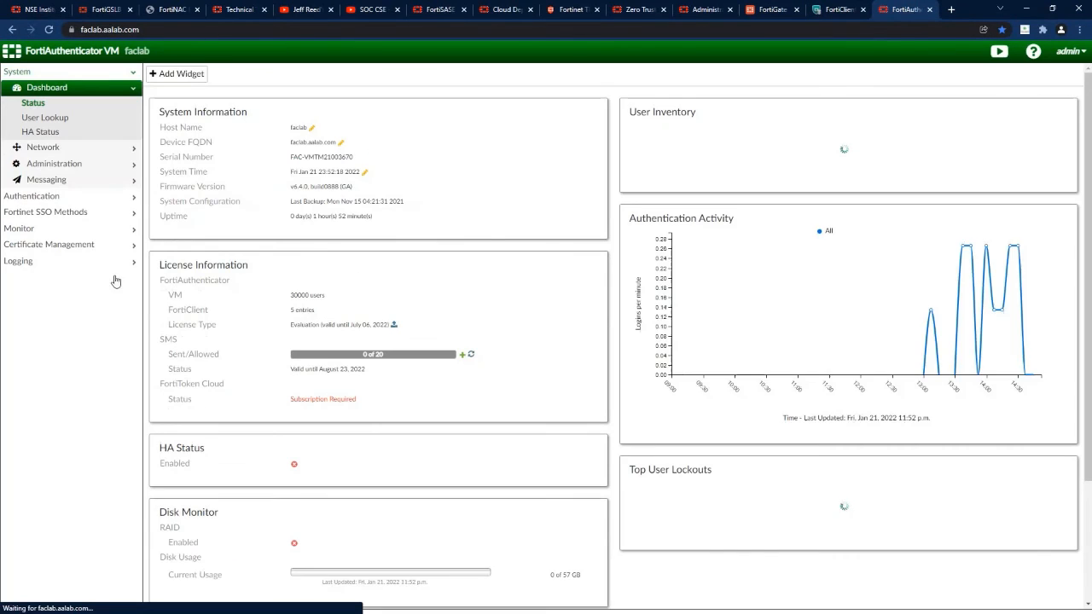
Inspect event log records 5951 to 5948, covering the SAML assertion, SAML login and FortiToken LDAP authentication.
{"action": "left_click", "coordinate": [29, 261]}
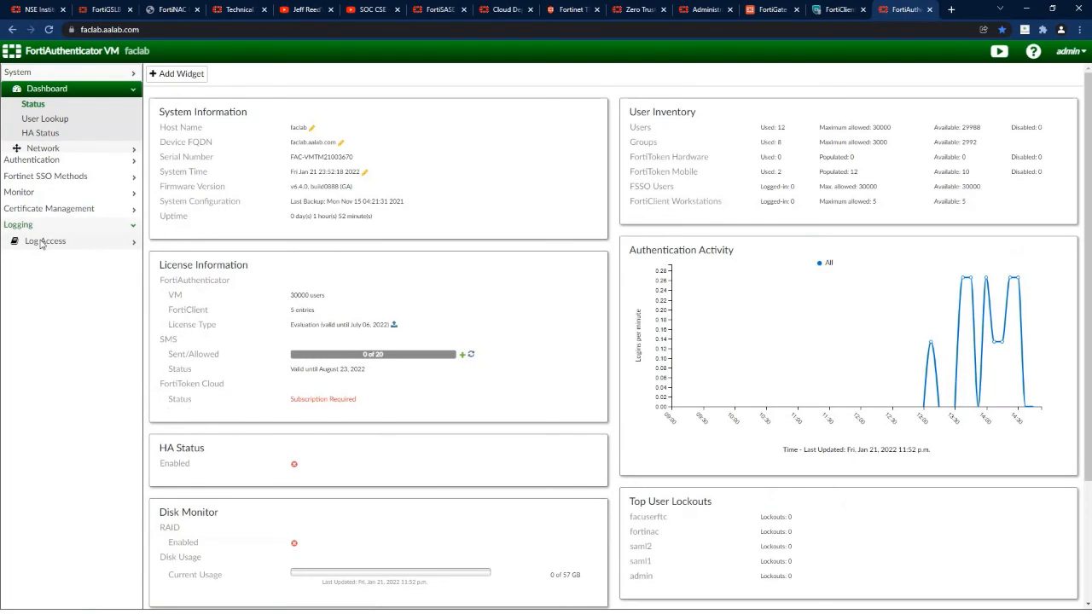
{"action": "left_click", "coordinate": [44, 243]}
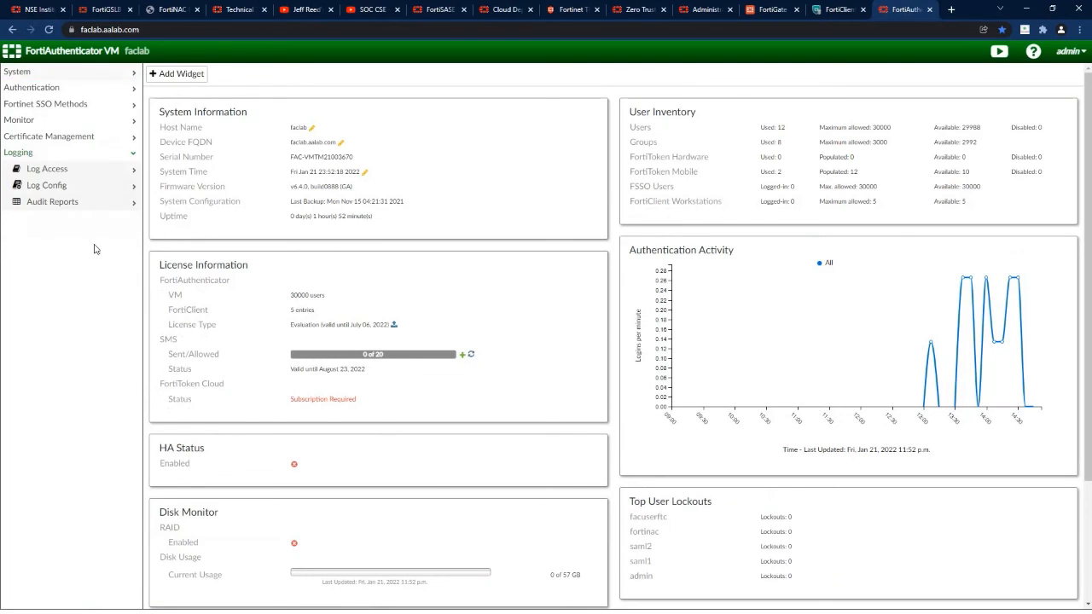
{"action": "left_click", "coordinate": [52, 170]}
{"action": "left_click", "coordinate": [47, 187]}
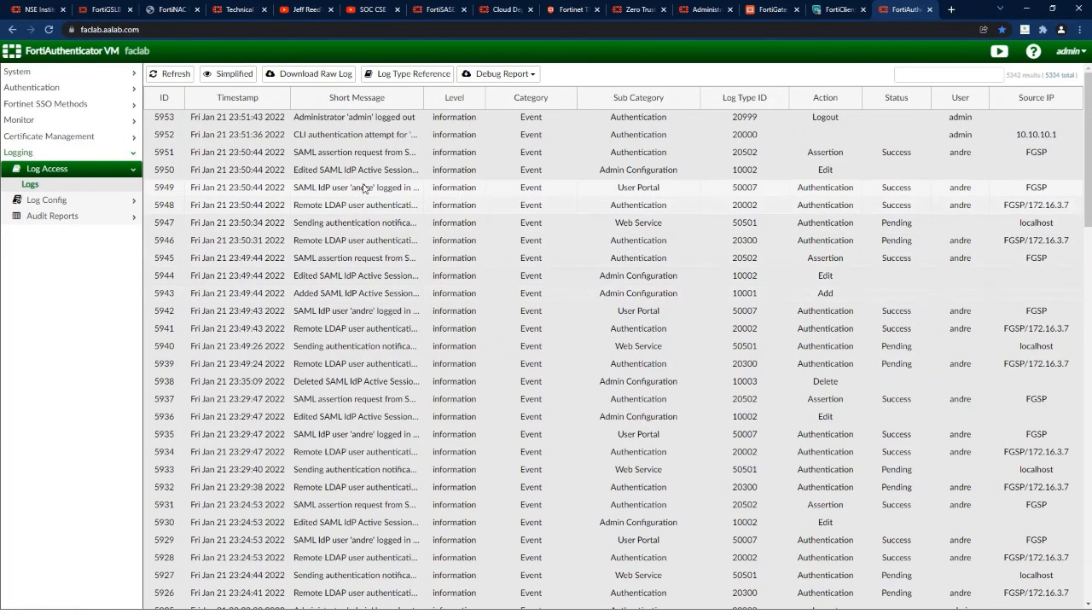
{"action": "left_click", "coordinate": [360, 154]}
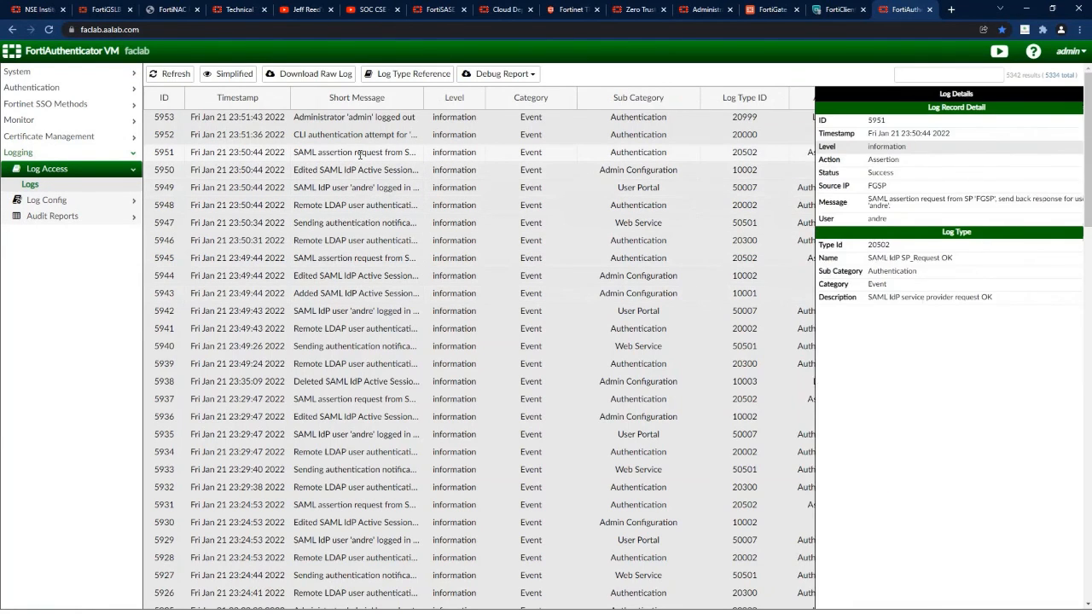
{"action": "left_click", "coordinate": [360, 171]}
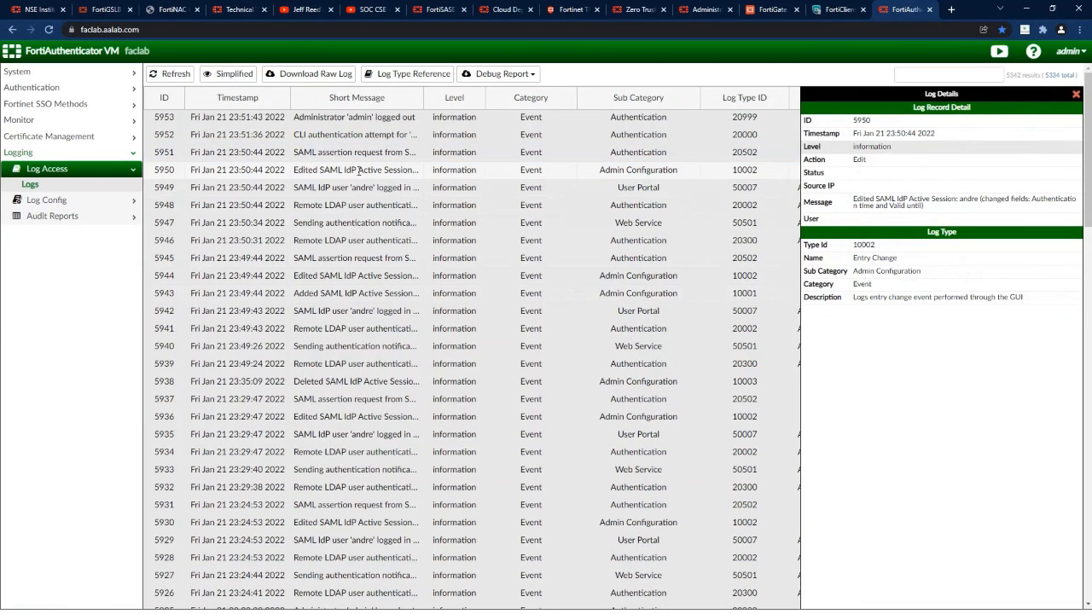
{"action": "left_click", "coordinate": [356, 187]}
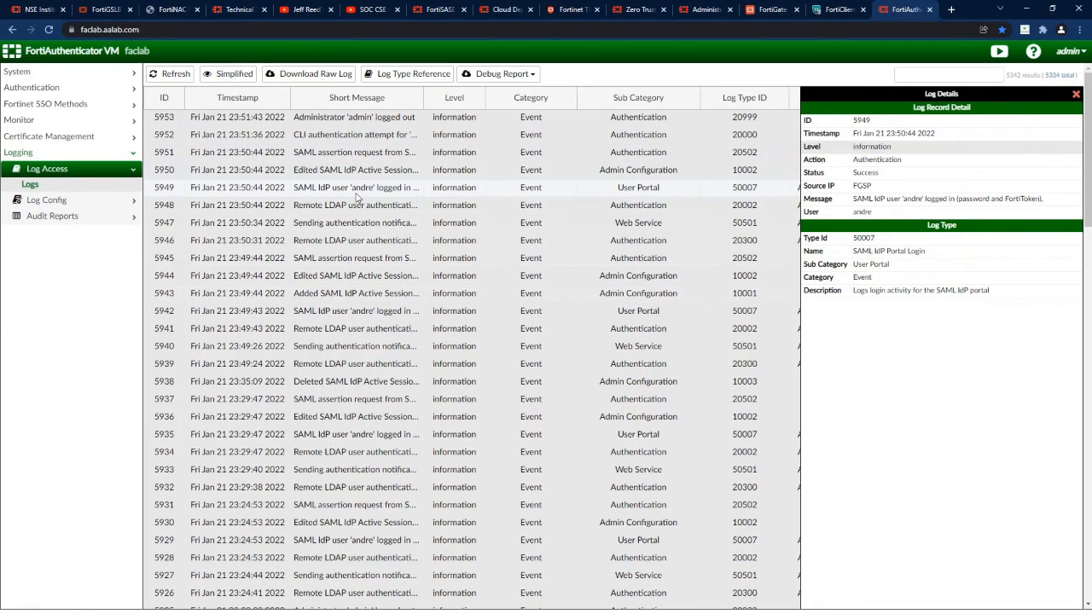
{"action": "left_click", "coordinate": [360, 205]}
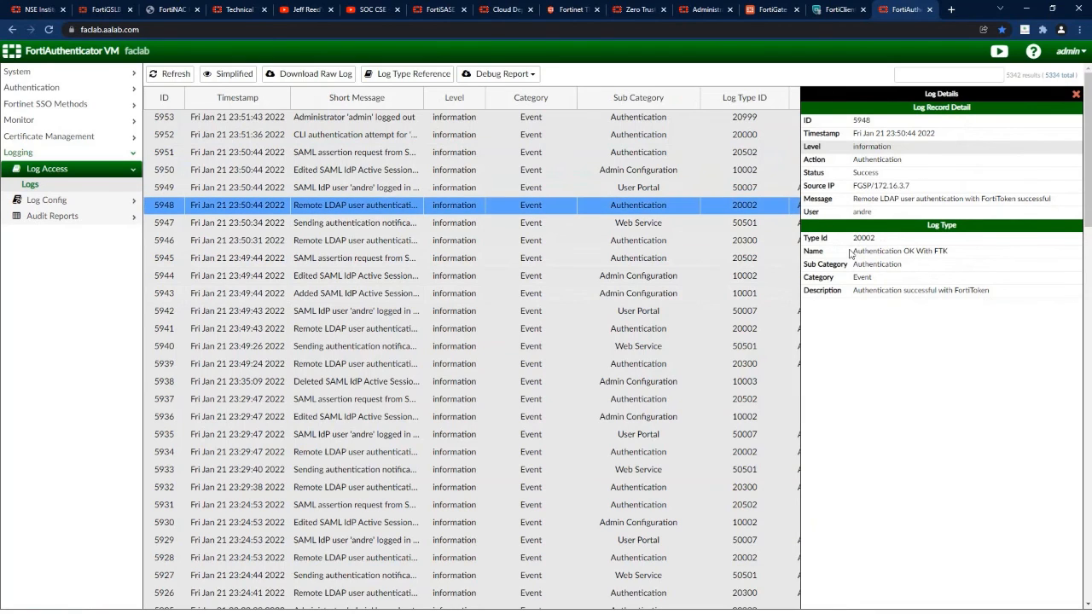
{"action": "left_click_drag", "start_coordinate": [852, 251], "coordinate": [969, 254]}
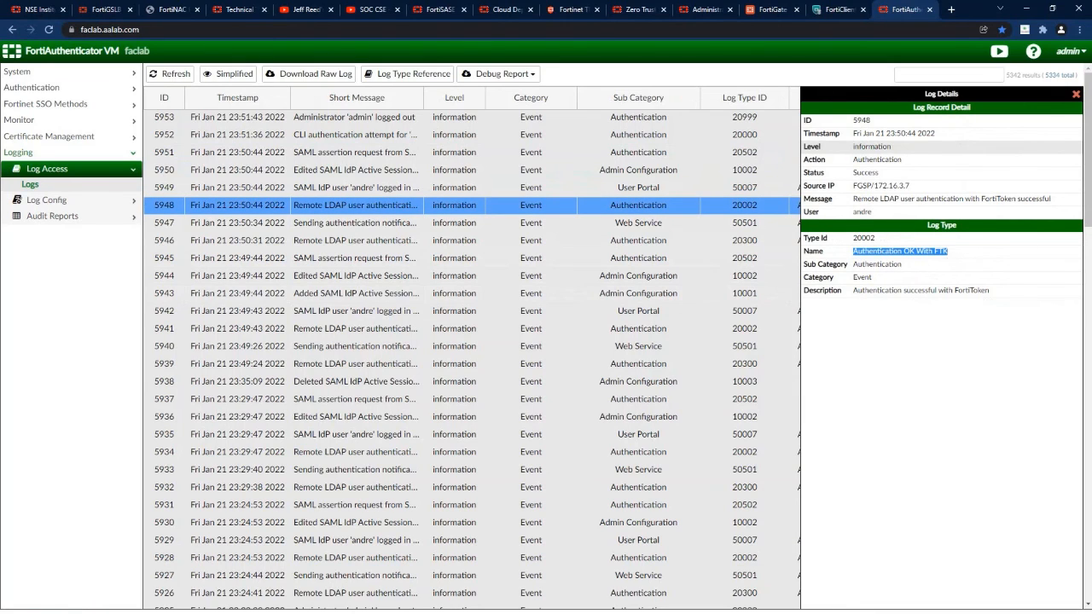